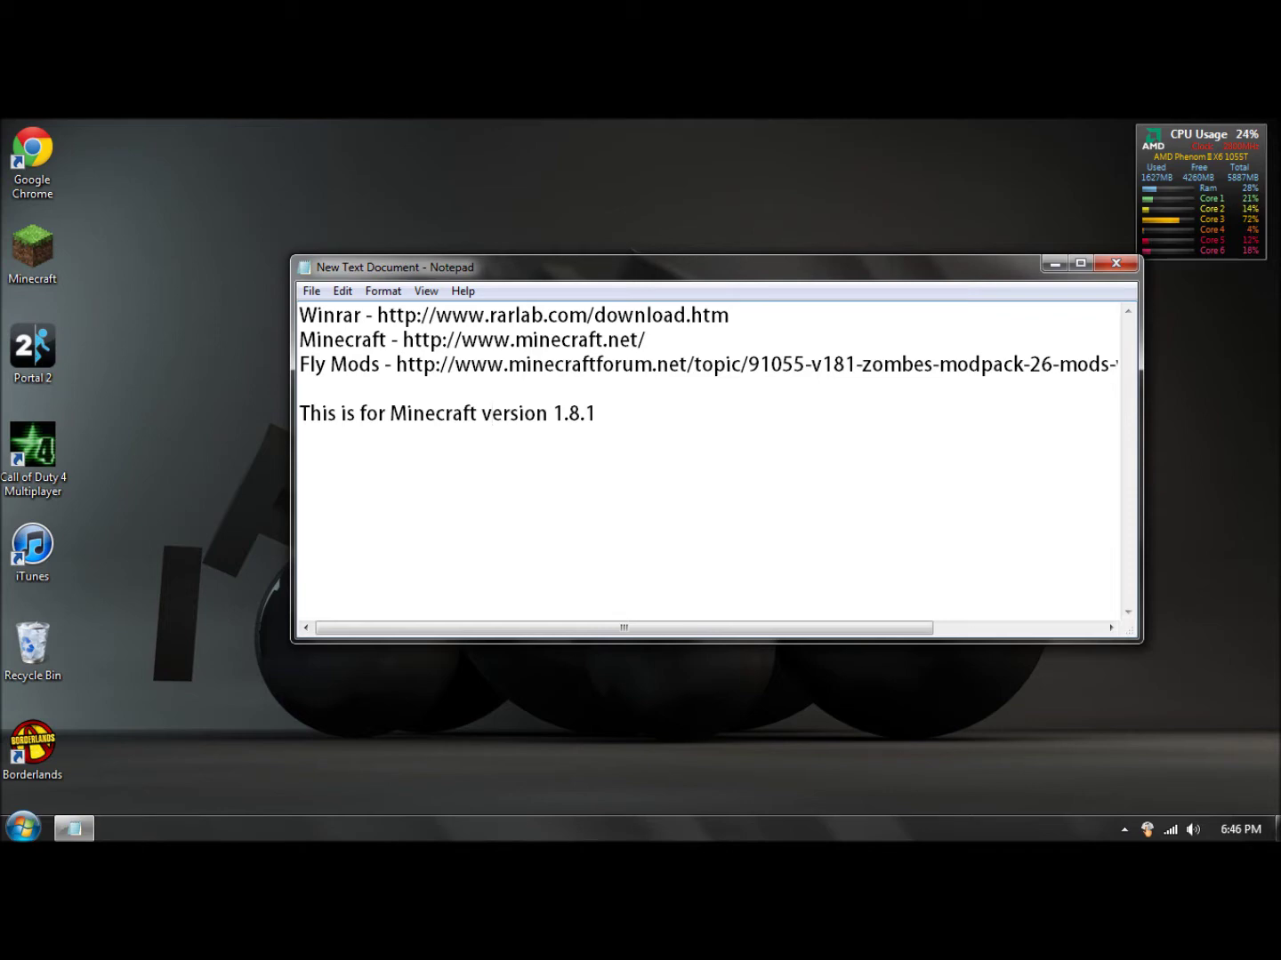
{"action": "left_click_drag", "start_coordinate": [386, 415], "coordinate": [599, 415]}
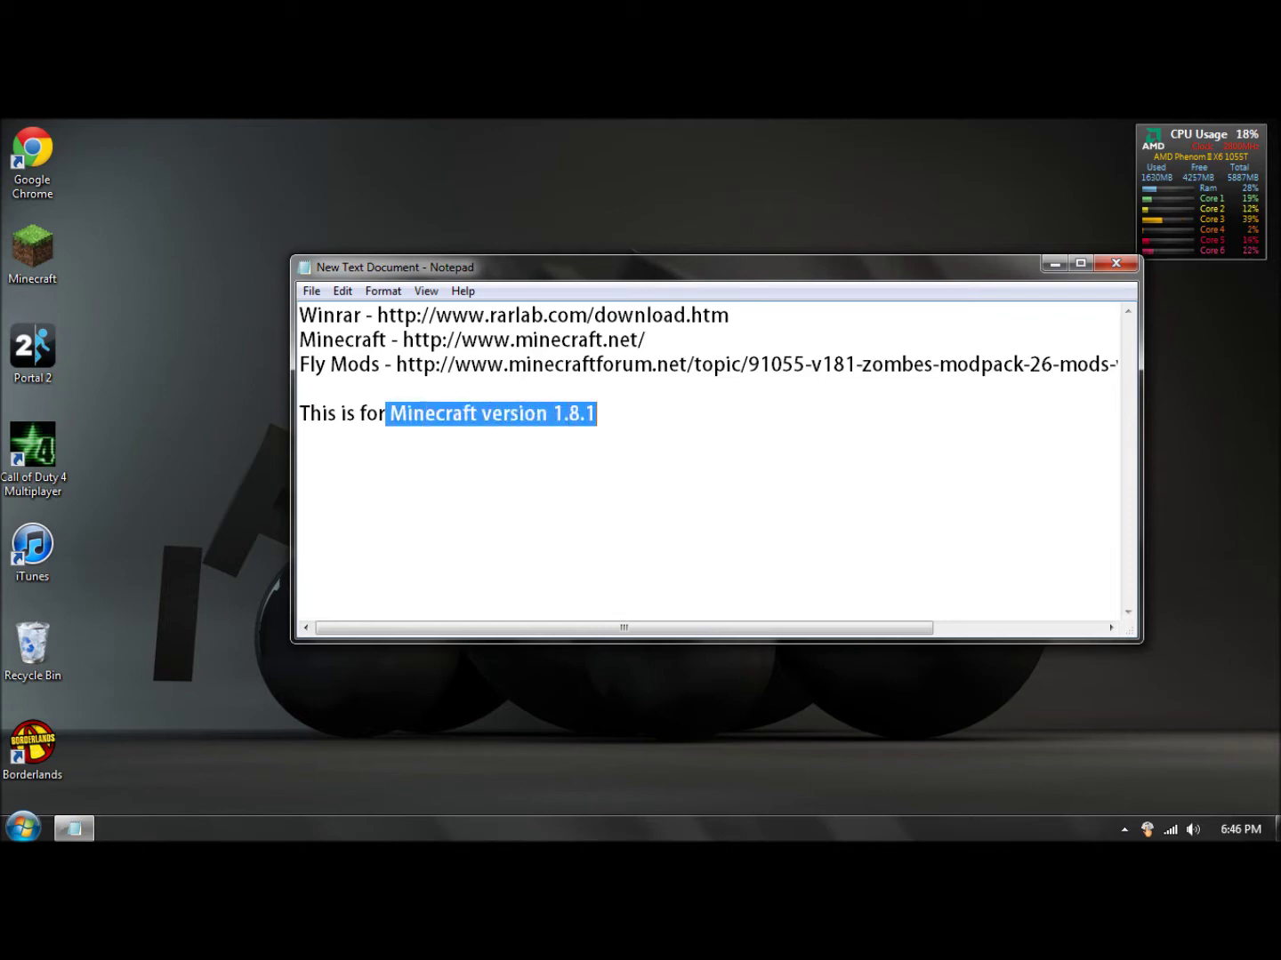
{"action": "left_click", "coordinate": [614, 416]}
{"action": "left_click_drag", "start_coordinate": [591, 281], "coordinate": [549, 261]}
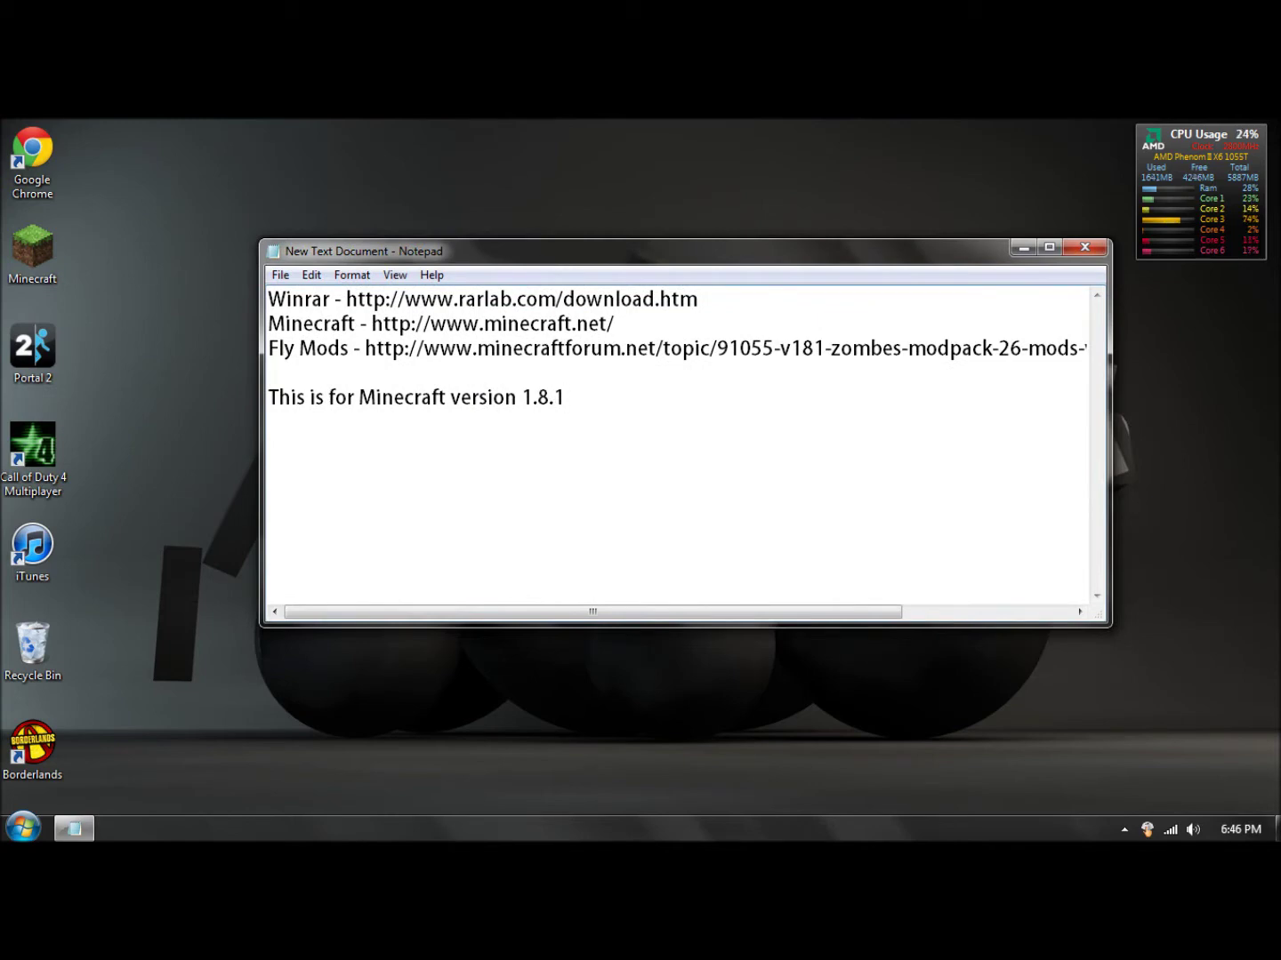
{"action": "left_click_drag", "start_coordinate": [330, 301], "coordinate": [358, 301]}
{"action": "left_click_drag", "start_coordinate": [346, 300], "coordinate": [698, 300]}
{"action": "key", "text": "ctrl+c"}
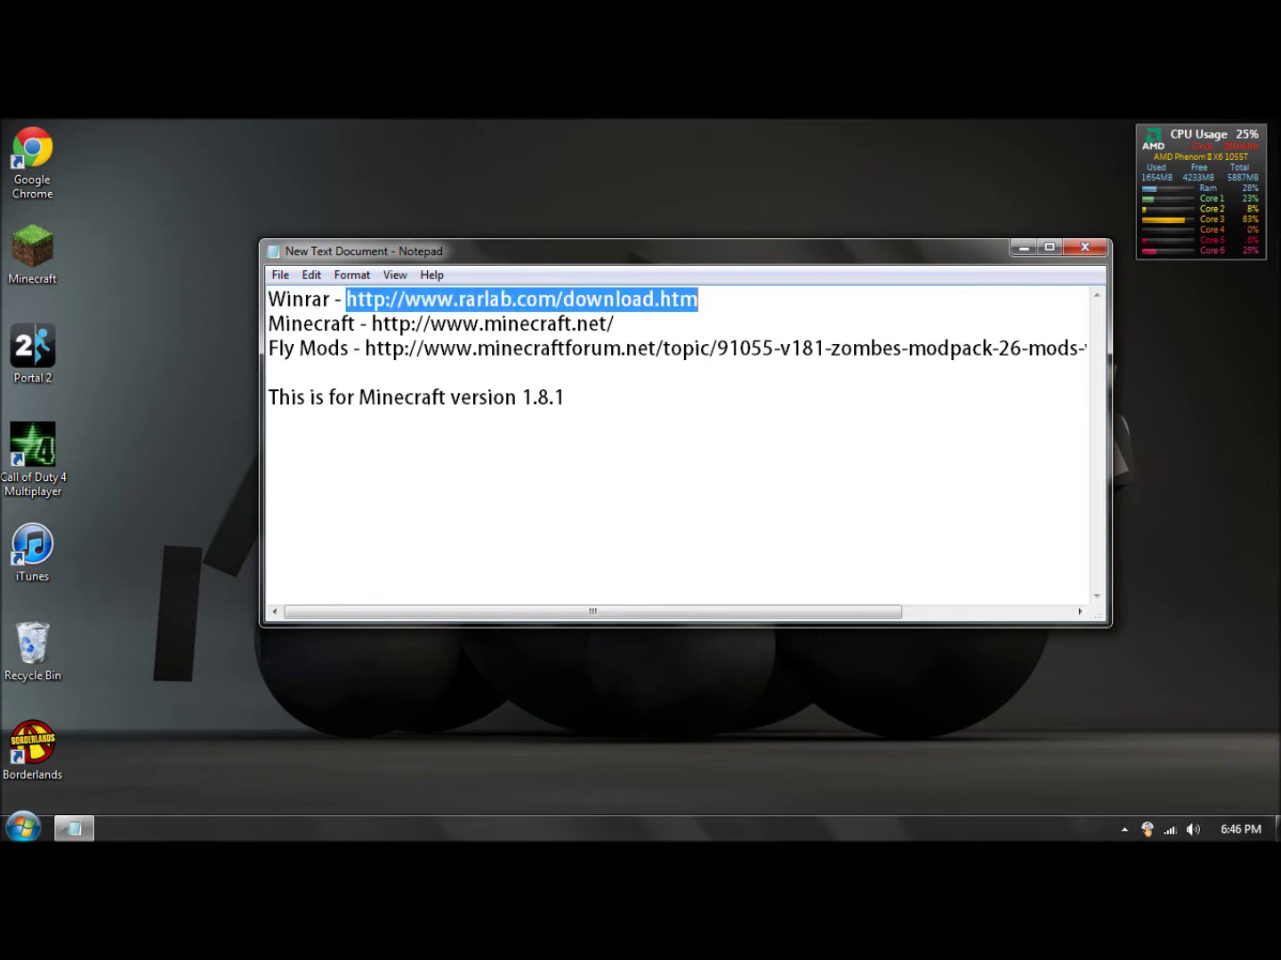
{"action": "left_click", "coordinate": [1024, 248]}
{"action": "key", "text": "super"}
{"action": "left_click", "coordinate": [106, 180]}
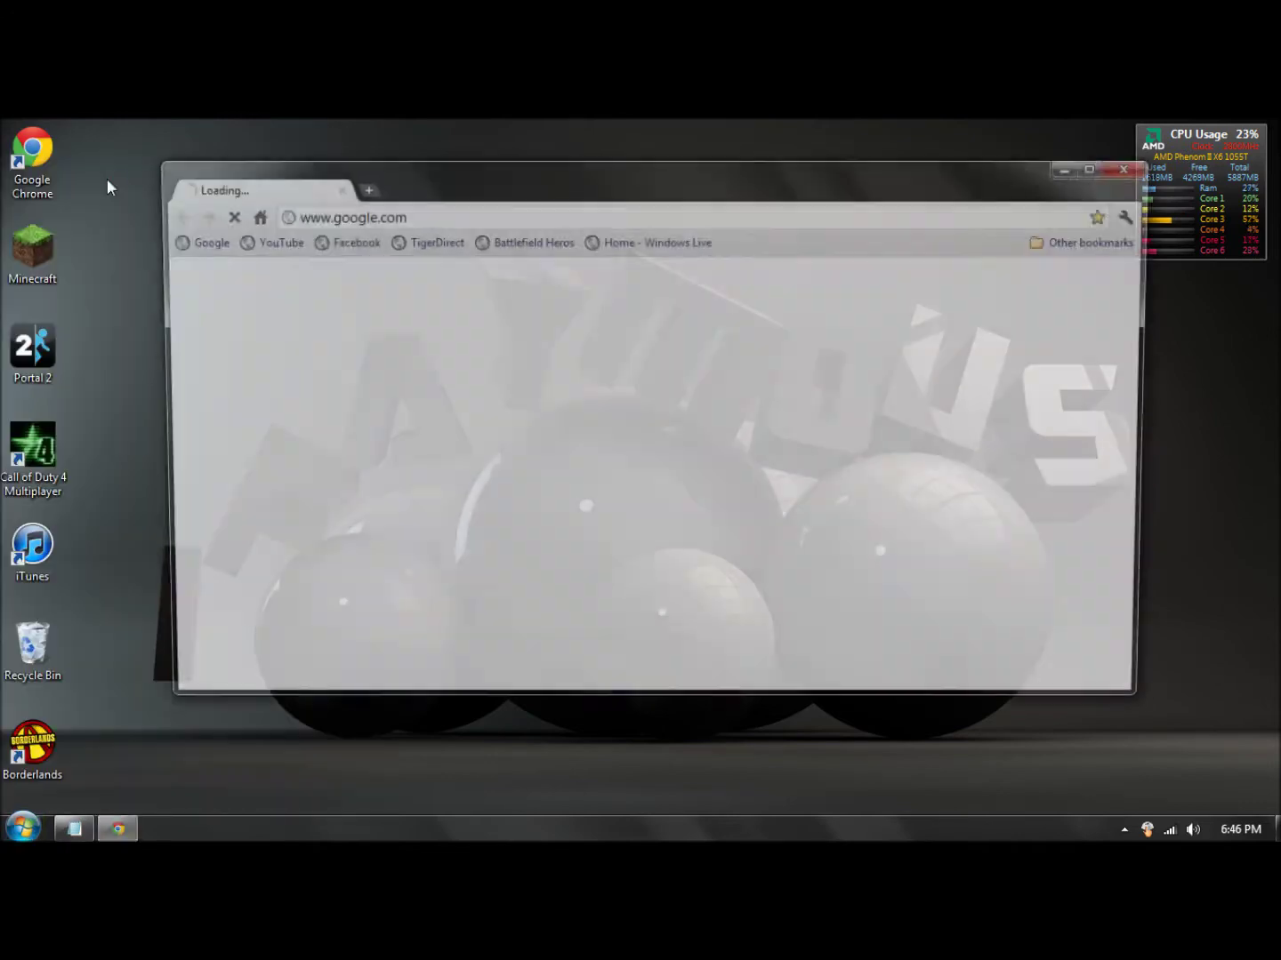
{"action": "double_click", "coordinate": [409, 192]}
{"action": "left_click", "coordinate": [229, 161]}
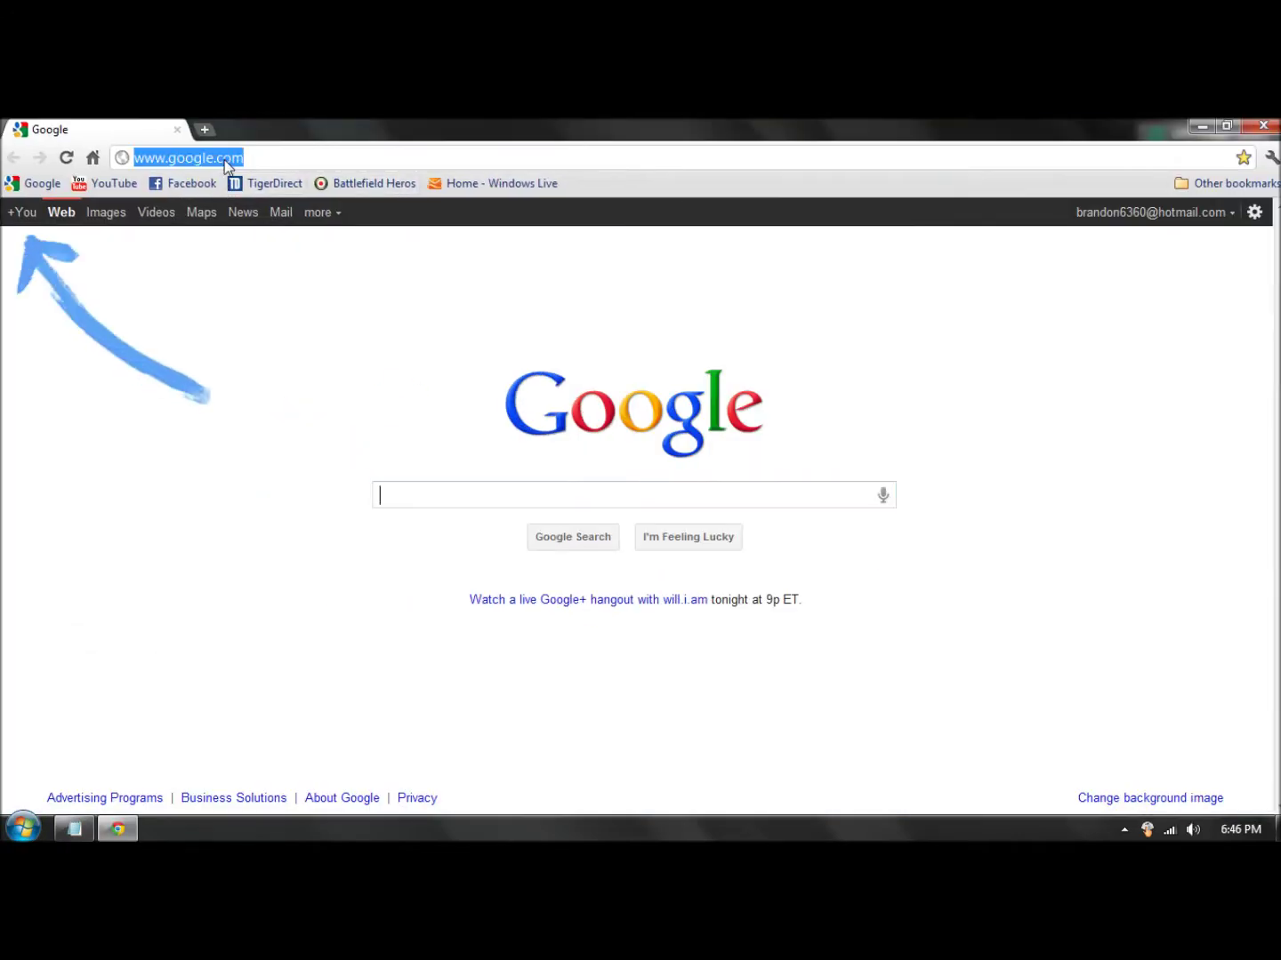
{"action": "key", "text": "ctrl+v"}
{"action": "key", "text": "Return"}
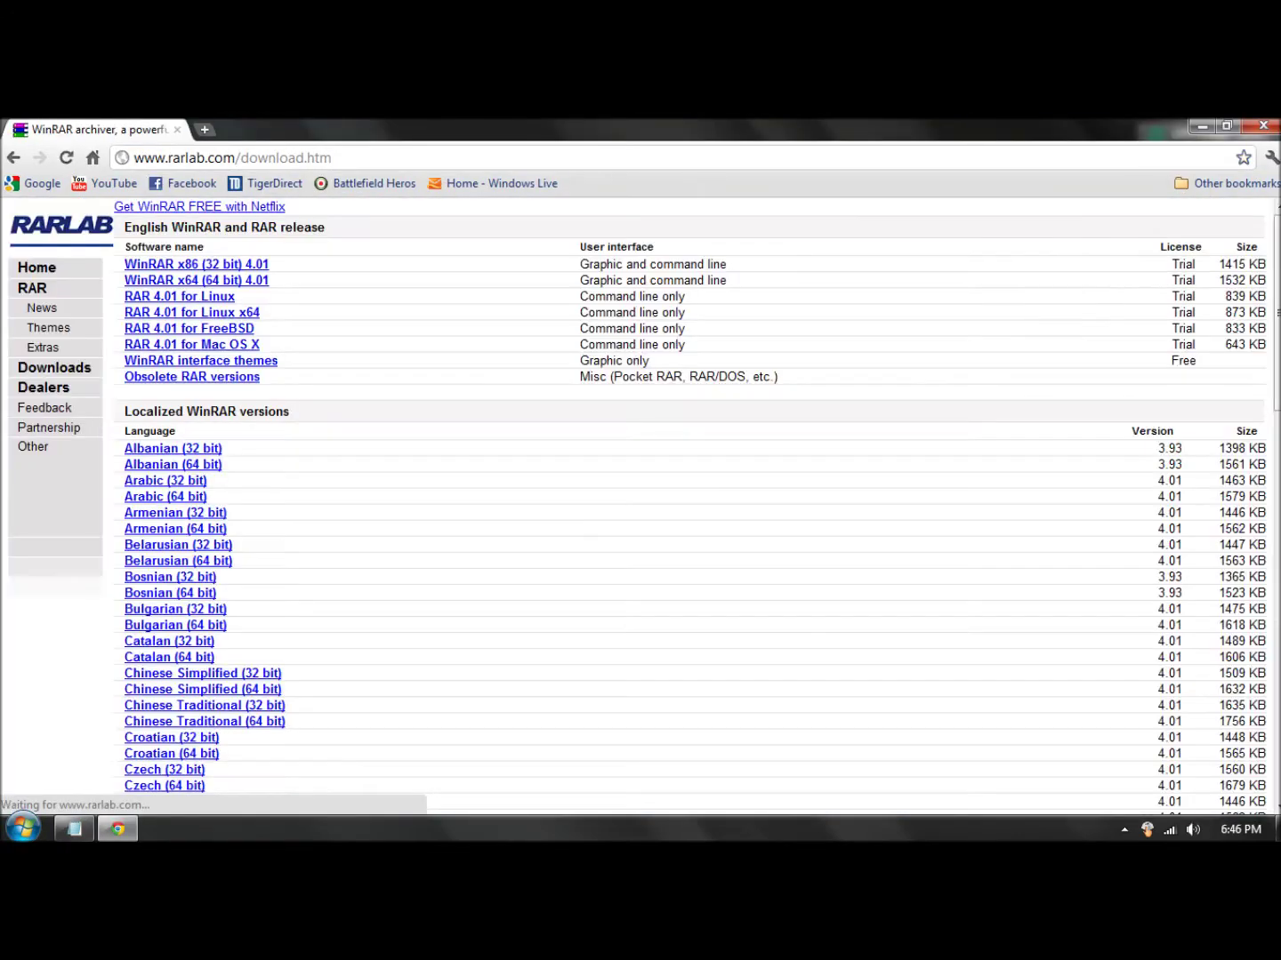
Download WinRAR x86 (32 bit) 4.01, keep the file and run its installer
{"action": "left_click", "coordinate": [224, 267]}
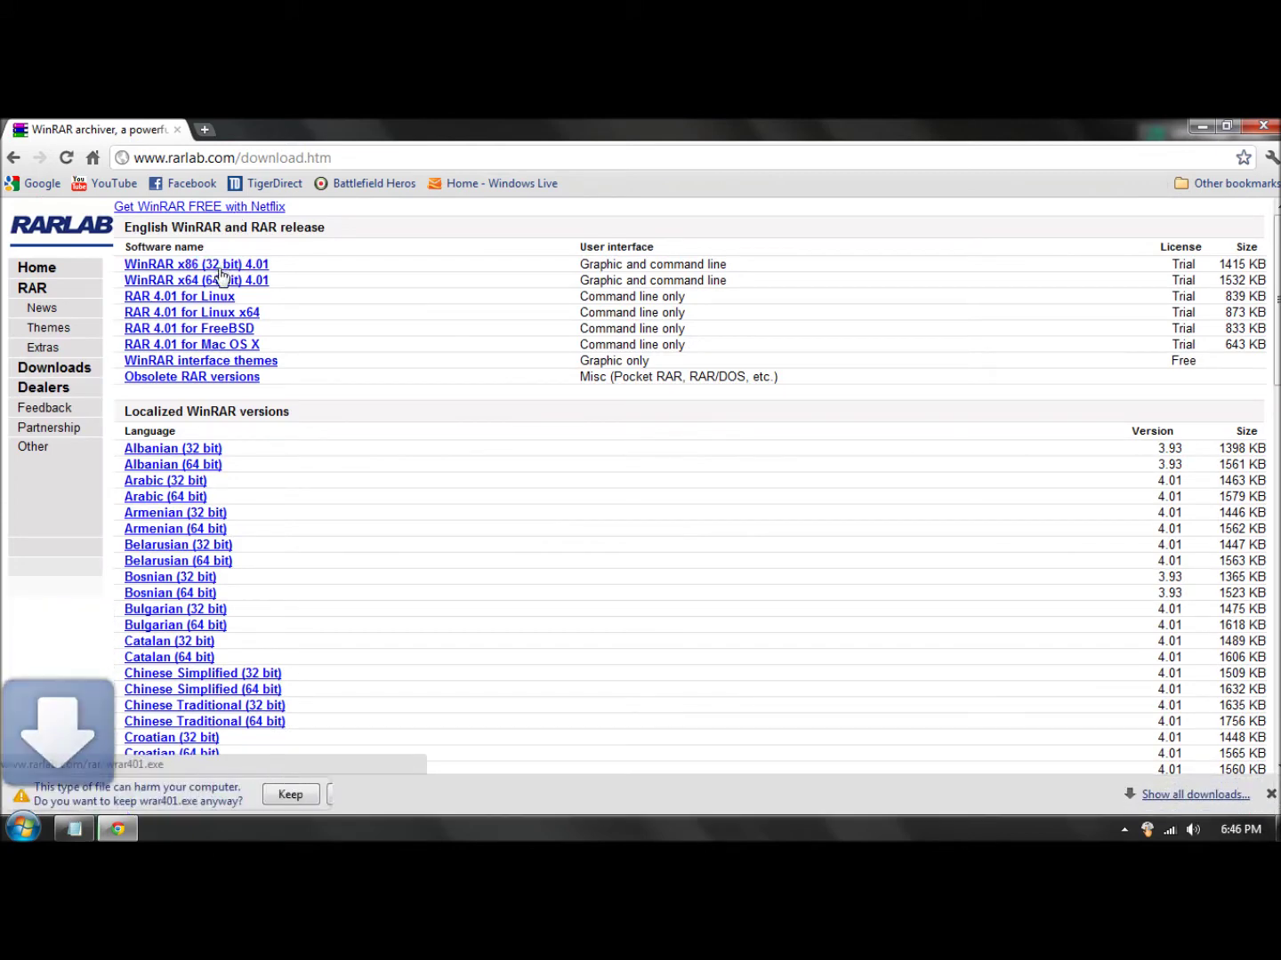
{"action": "left_click", "coordinate": [290, 794]}
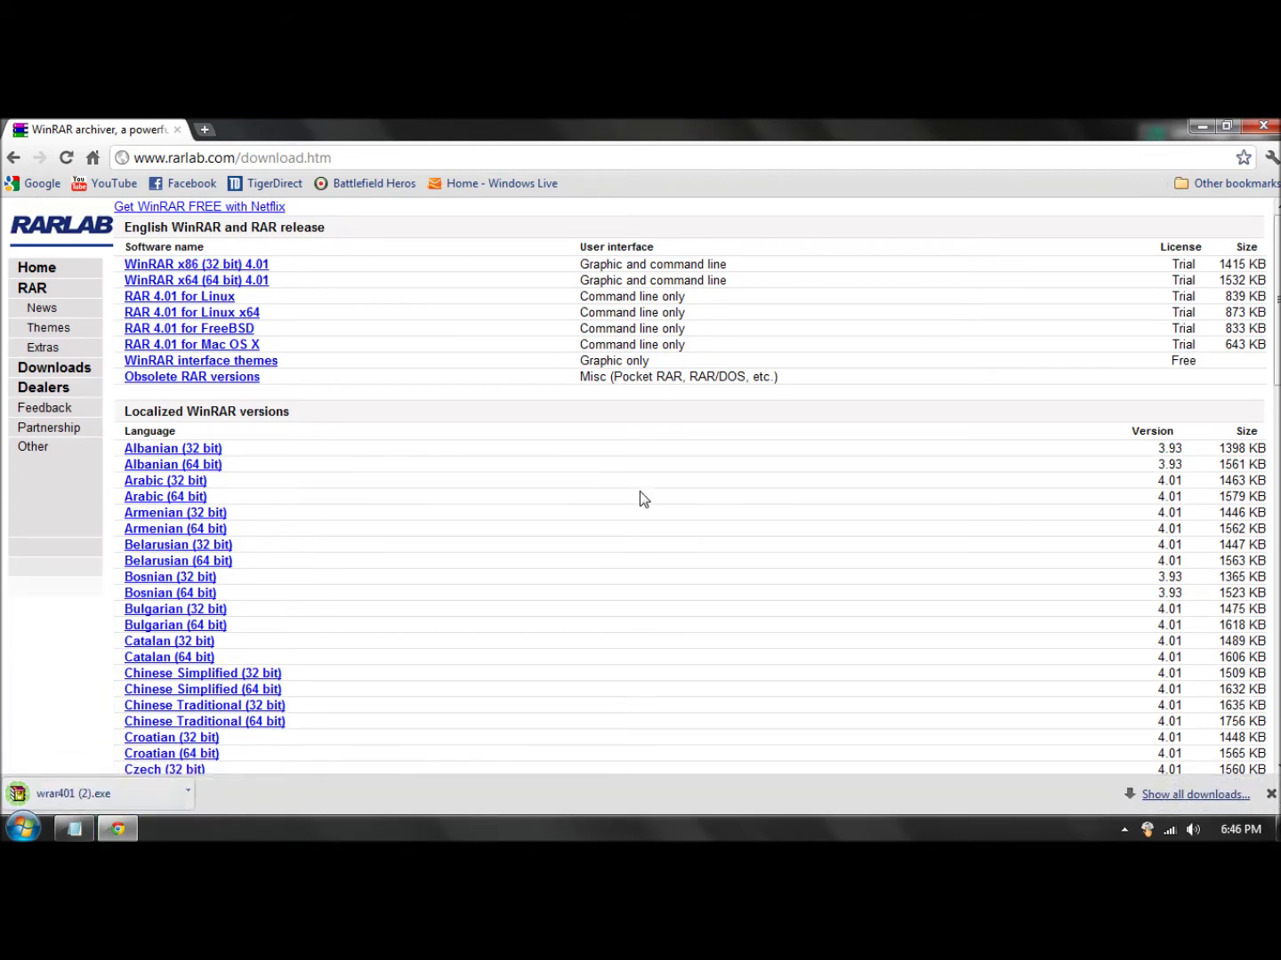
{"action": "left_click", "coordinate": [132, 783]}
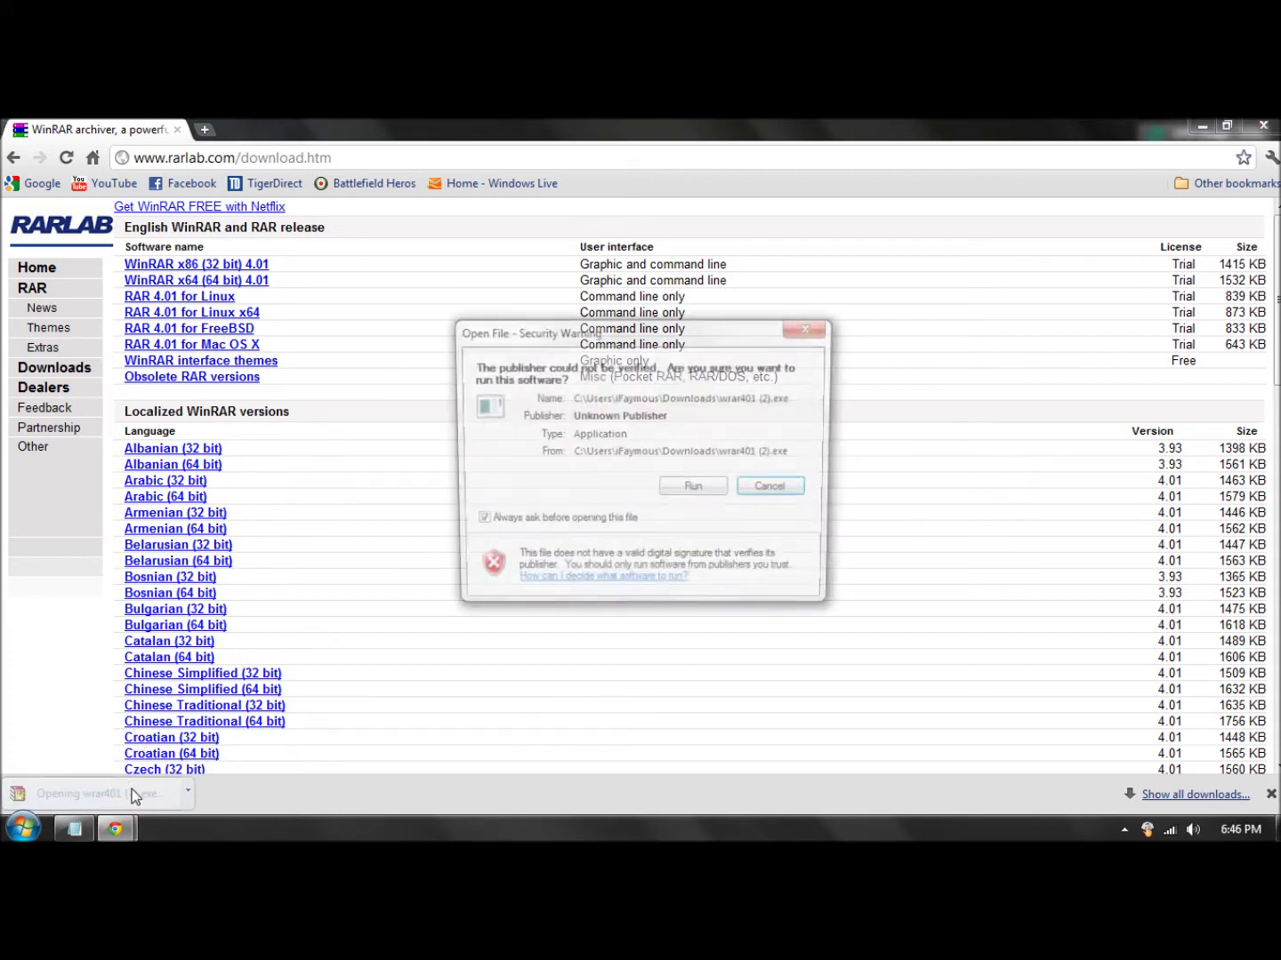
{"action": "left_click", "coordinate": [696, 489]}
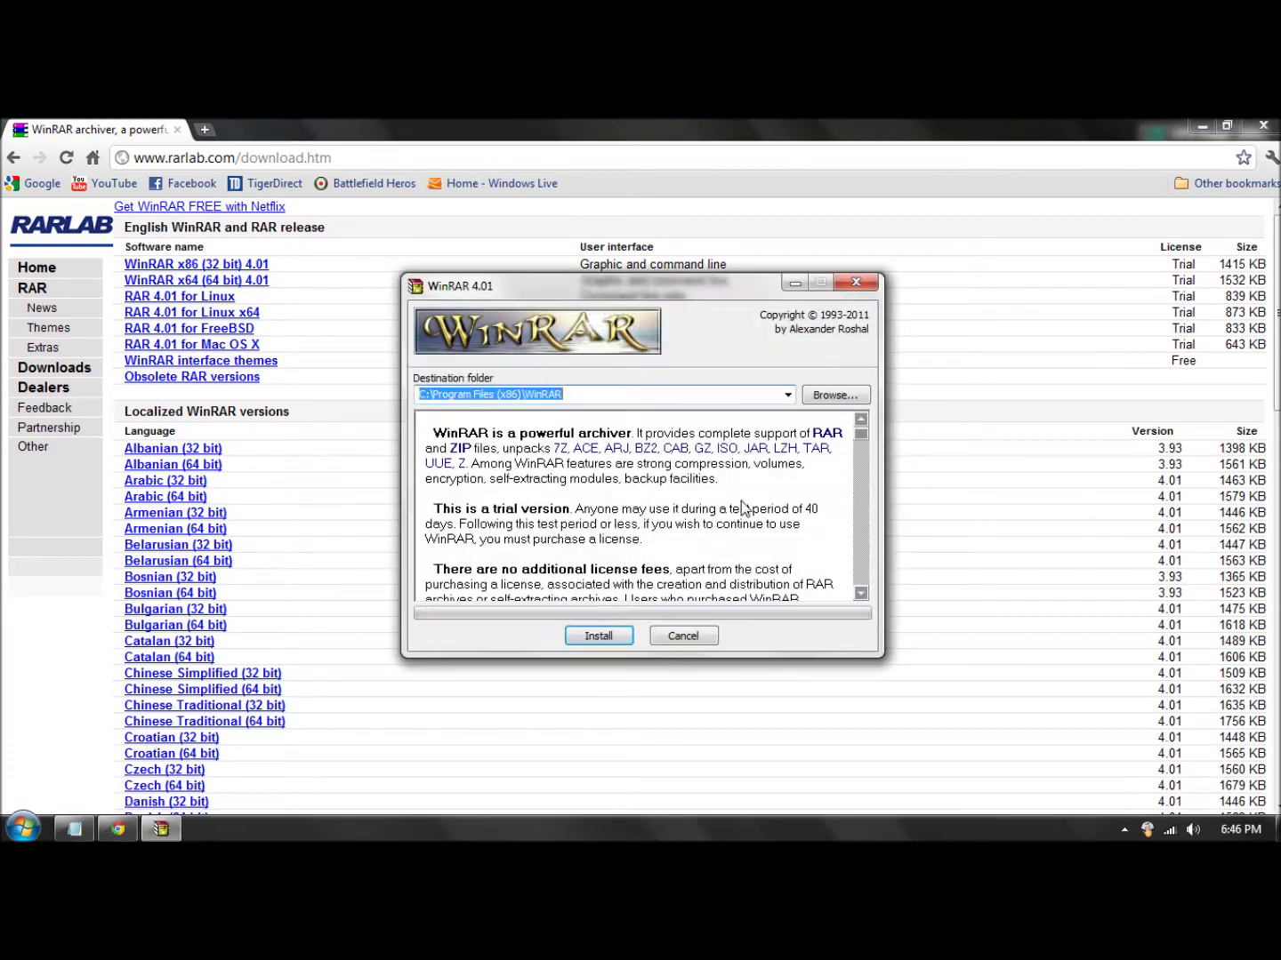
Install WinRAR in the default folder with the default setup options, and close the WinRAR folder
{"action": "left_click", "coordinate": [595, 636]}
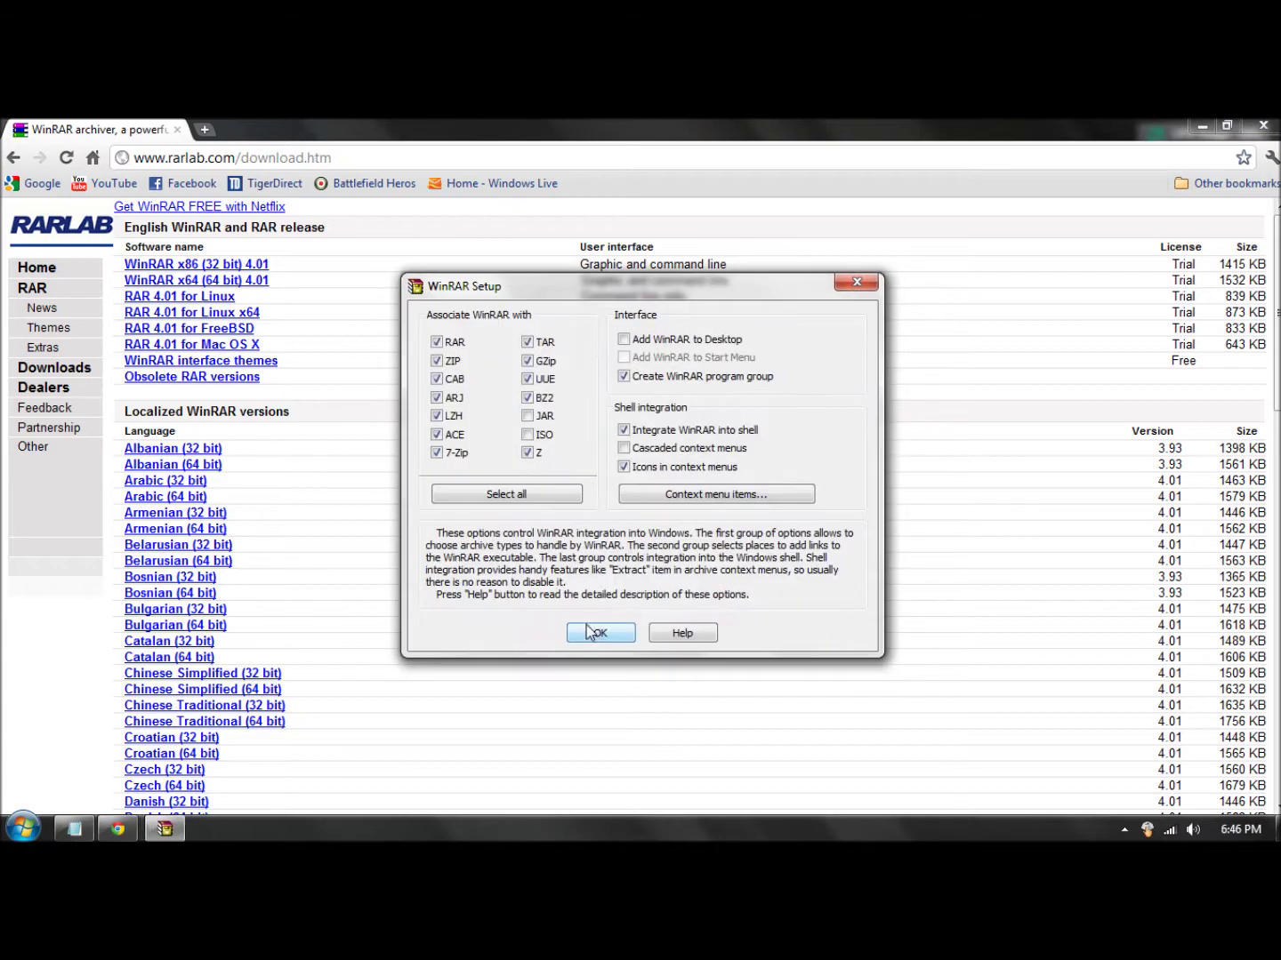
{"action": "left_click", "coordinate": [601, 639]}
{"action": "left_click", "coordinate": [632, 638]}
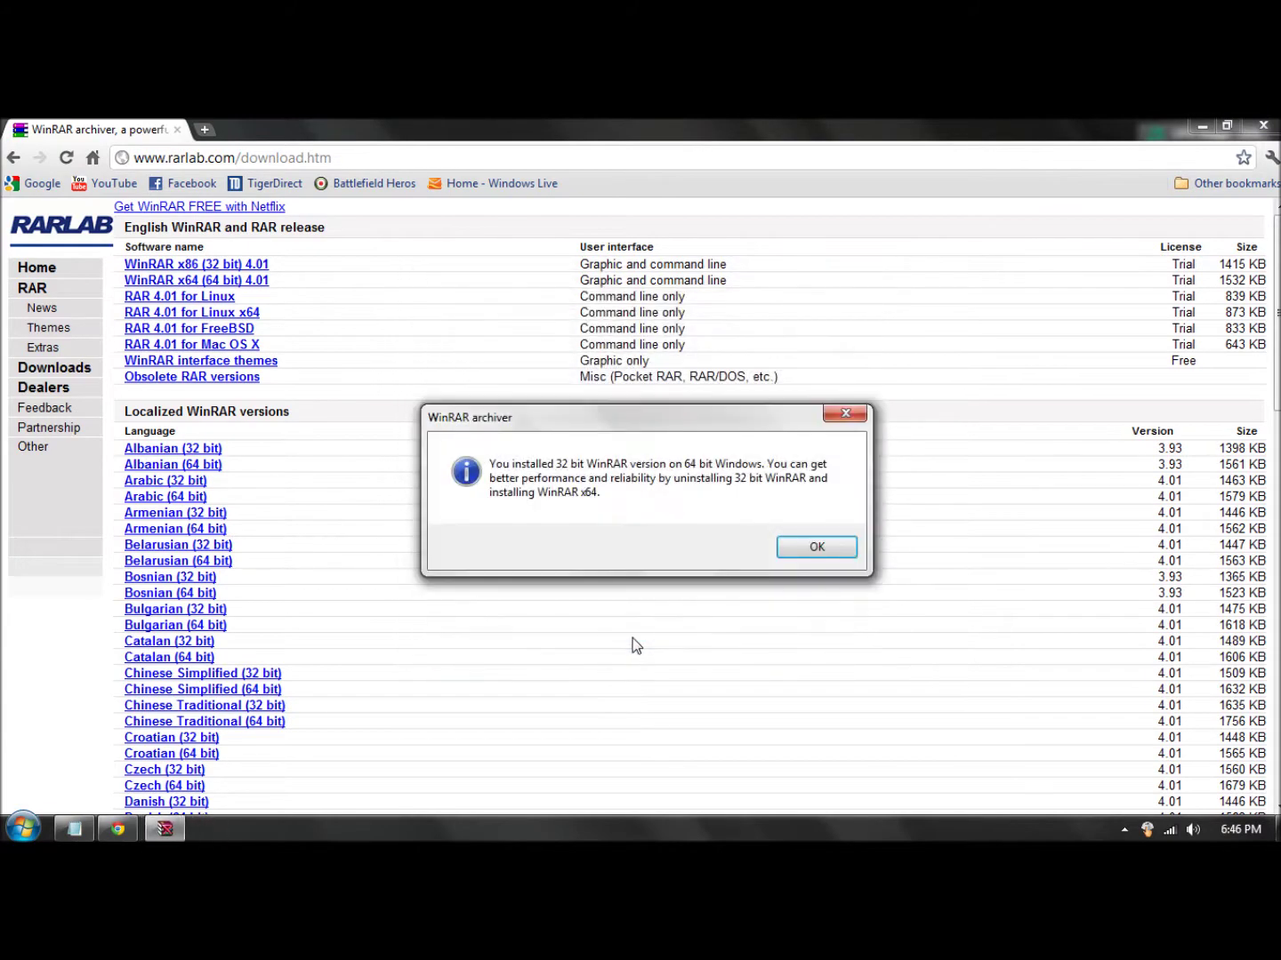
{"action": "left_click", "coordinate": [807, 551]}
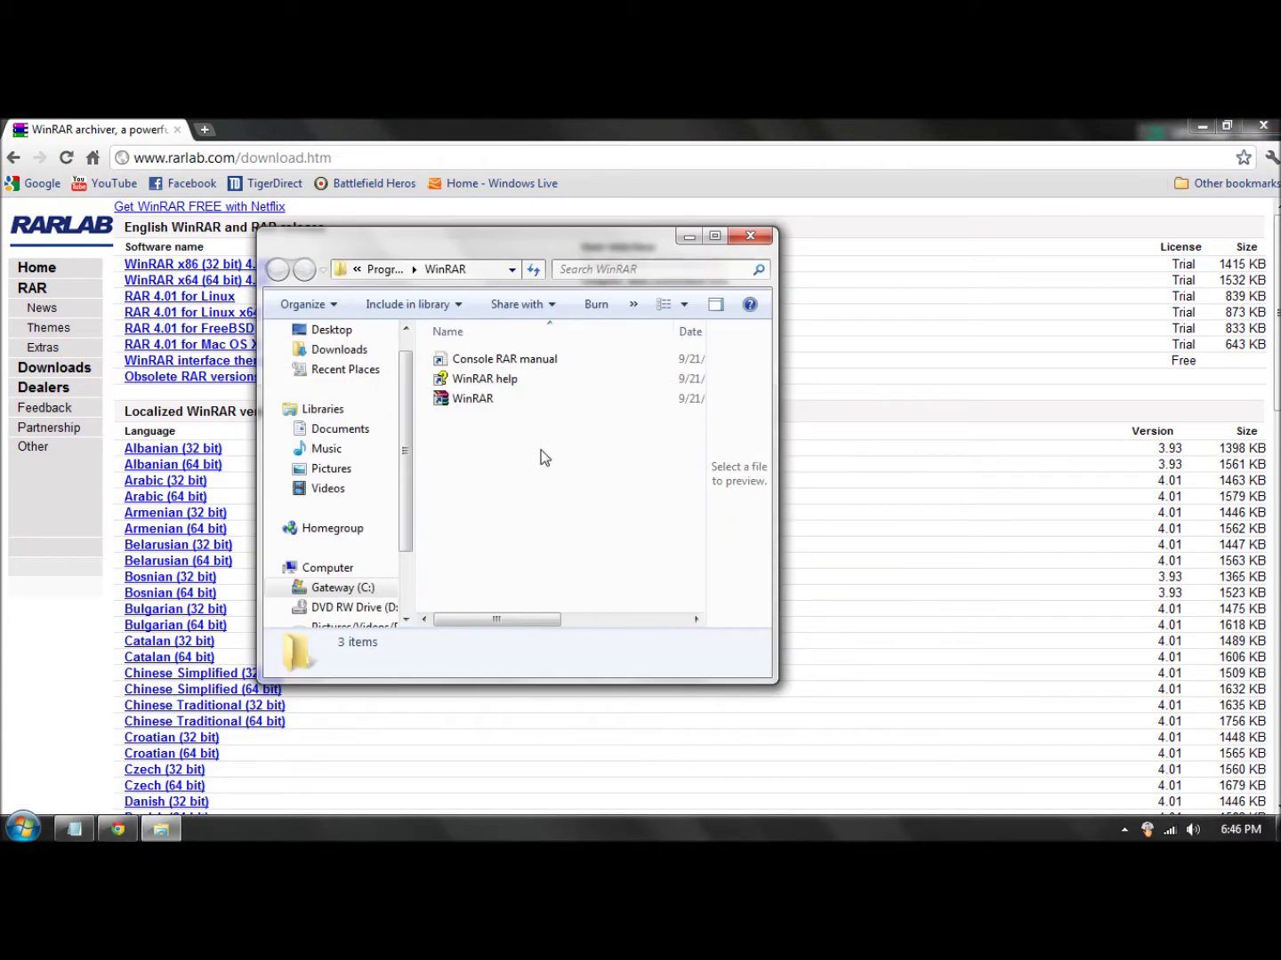
{"action": "left_click_drag", "start_coordinate": [510, 479], "coordinate": [530, 511]}
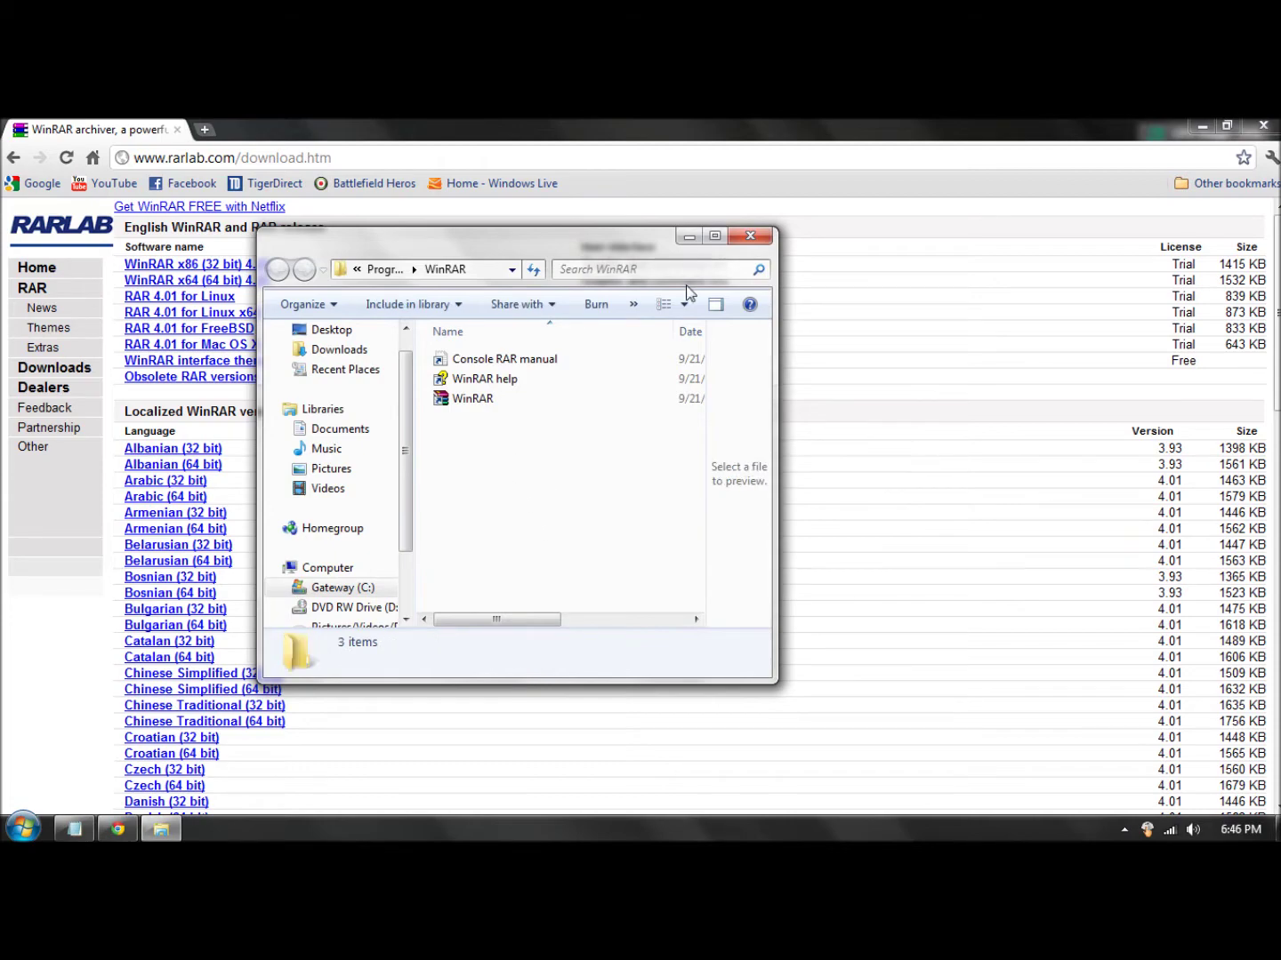
{"action": "left_click", "coordinate": [750, 237]}
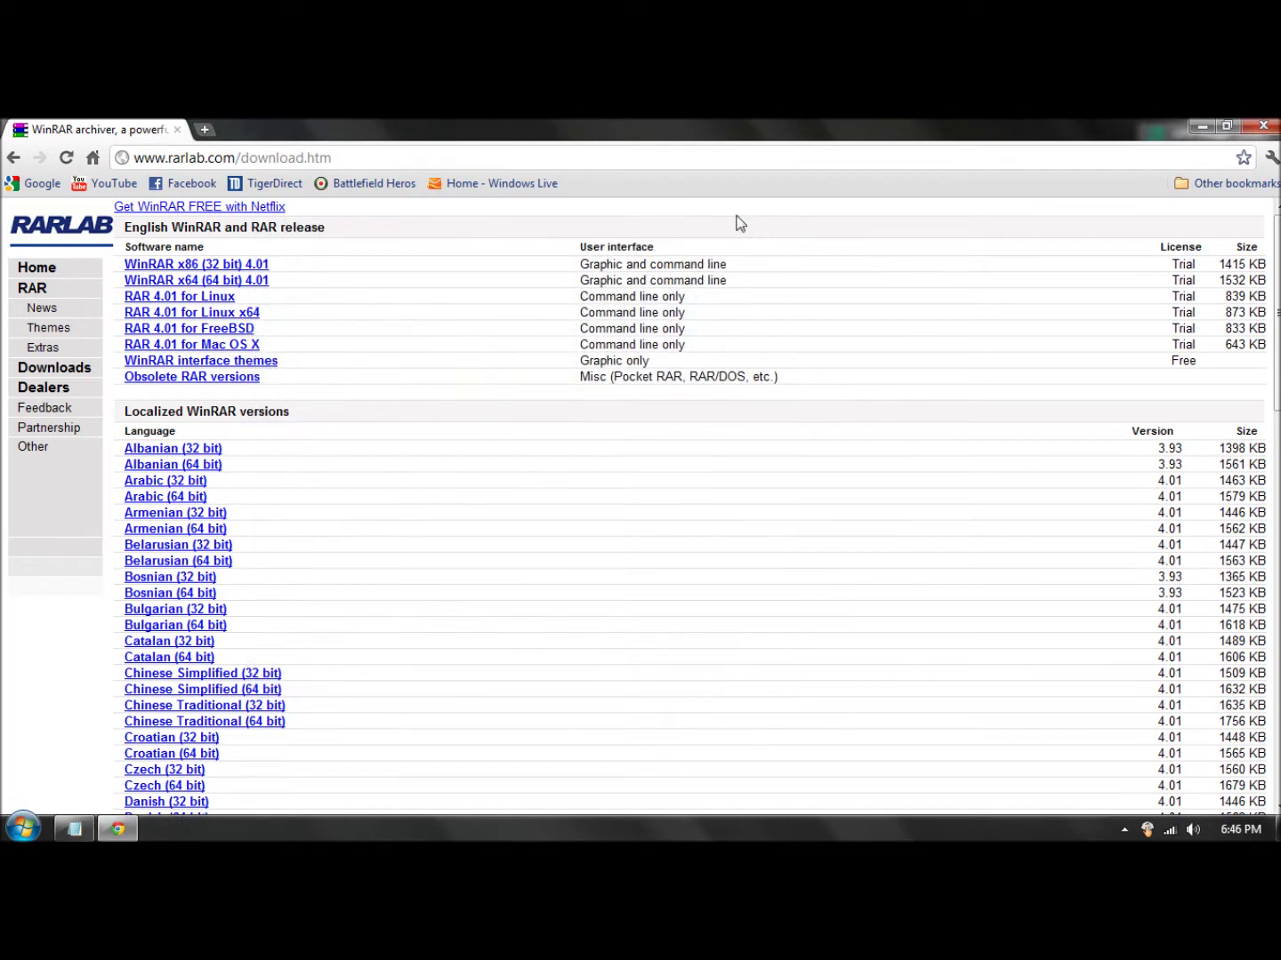
{"action": "left_click", "coordinate": [1196, 125]}
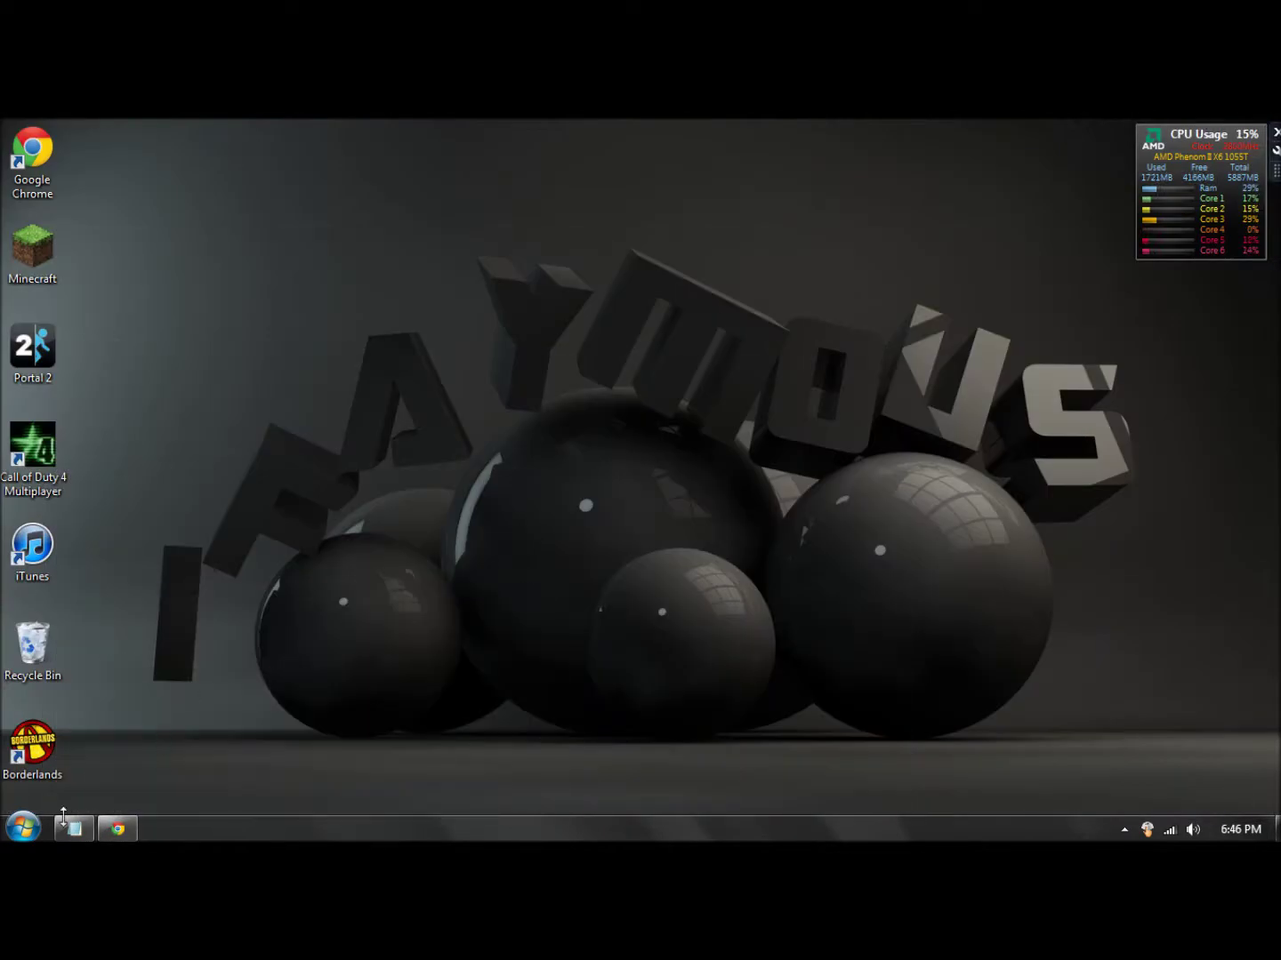
{"action": "left_click", "coordinate": [73, 828]}
{"action": "left_click", "coordinate": [516, 300]}
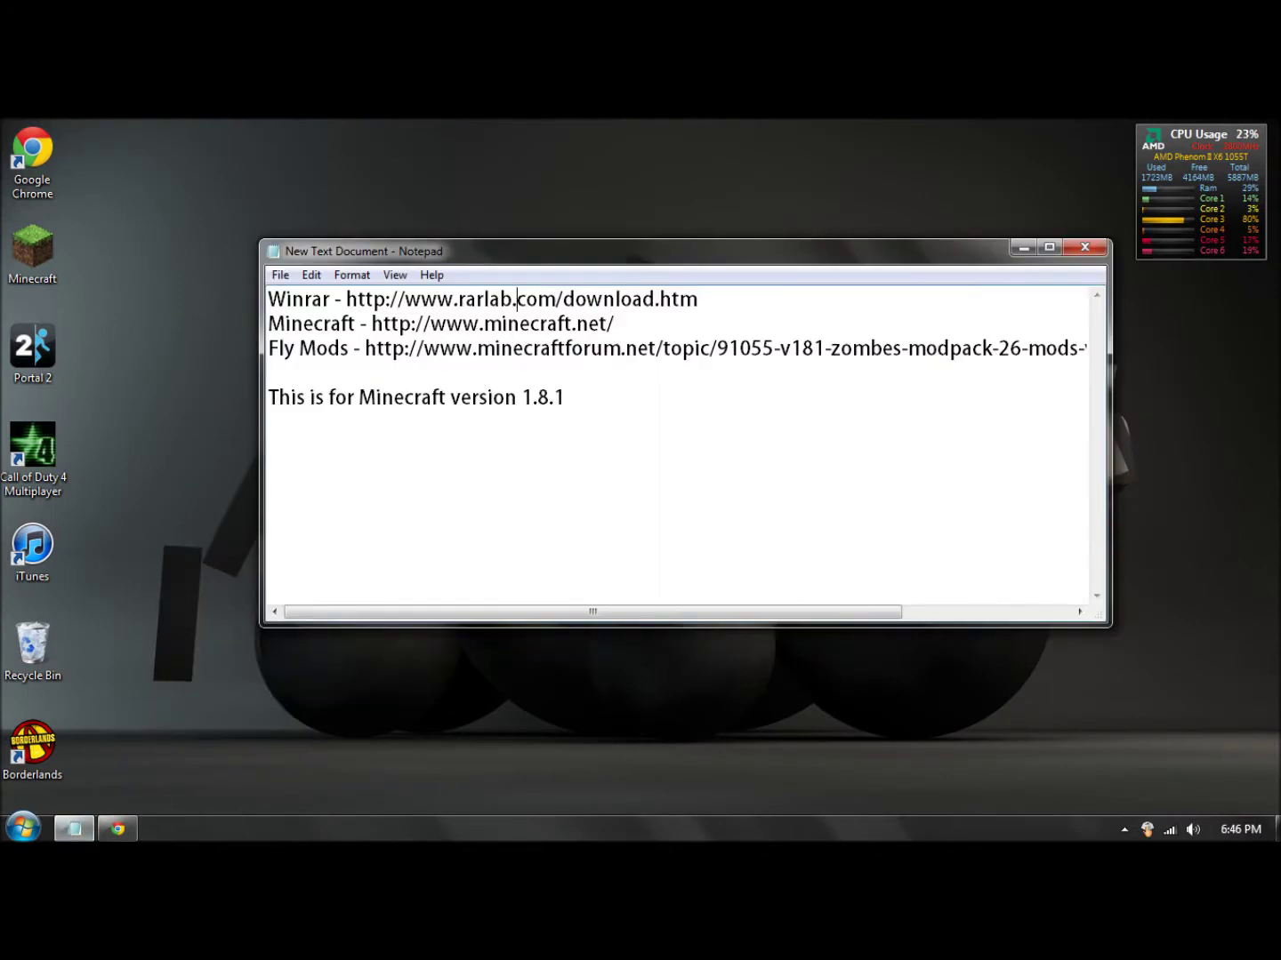
{"action": "left_click_drag", "start_coordinate": [612, 323], "coordinate": [372, 324]}
{"action": "key", "text": "ctrl+c"}
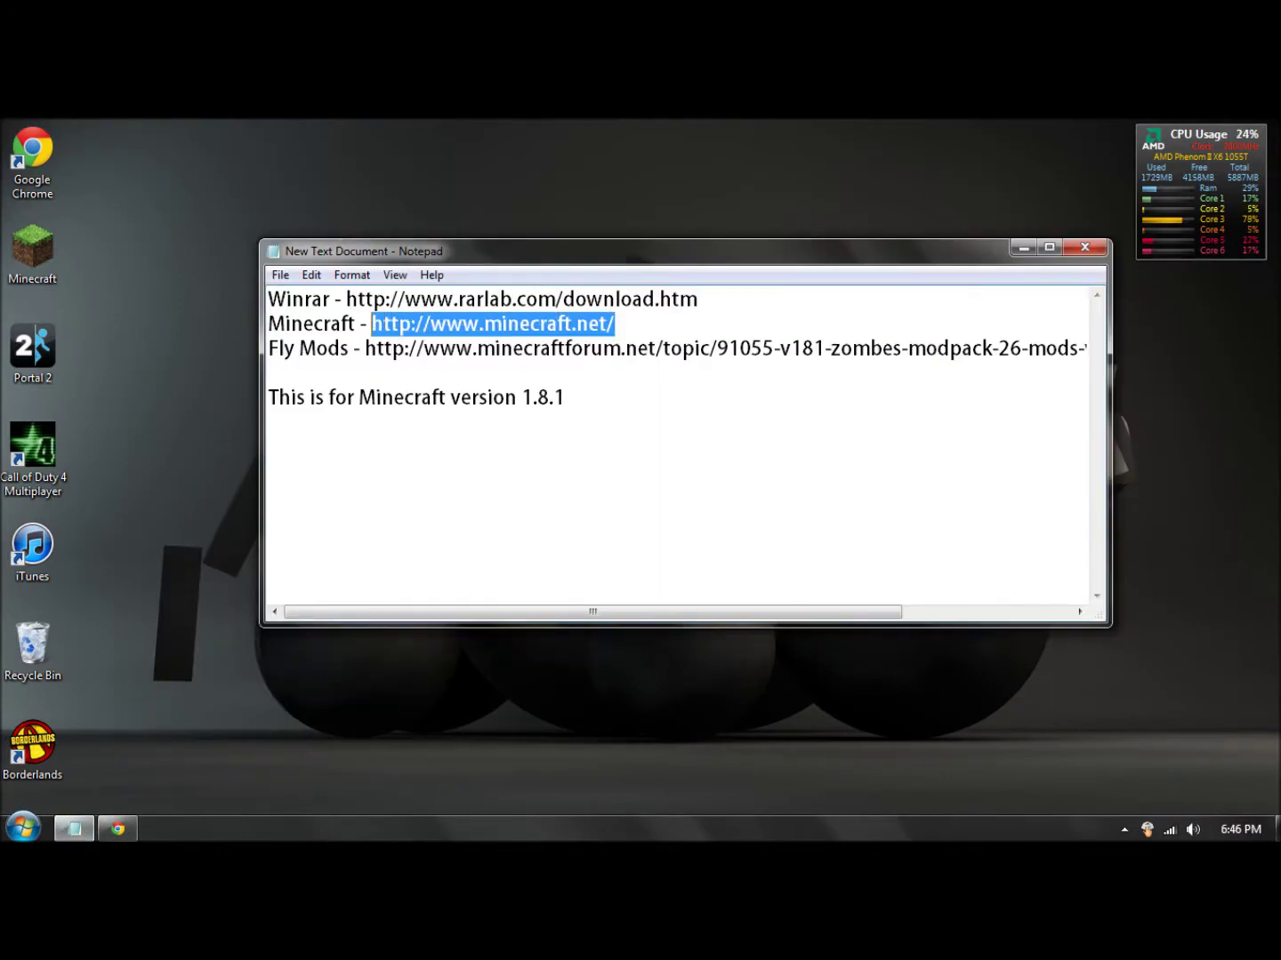
{"action": "left_click", "coordinate": [105, 834]}
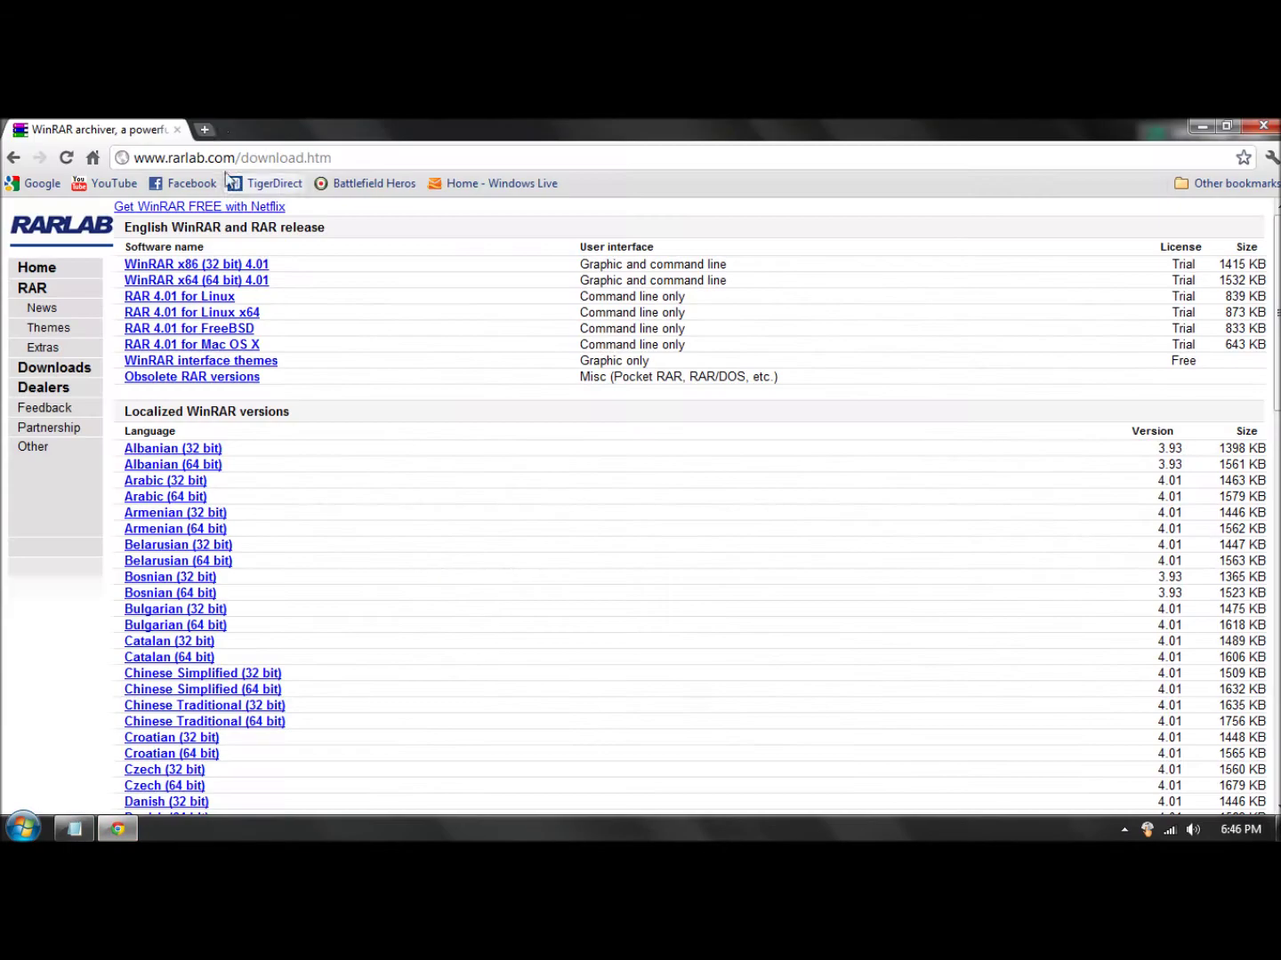
{"action": "left_click", "coordinate": [198, 129]}
{"action": "left_click", "coordinate": [42, 183]}
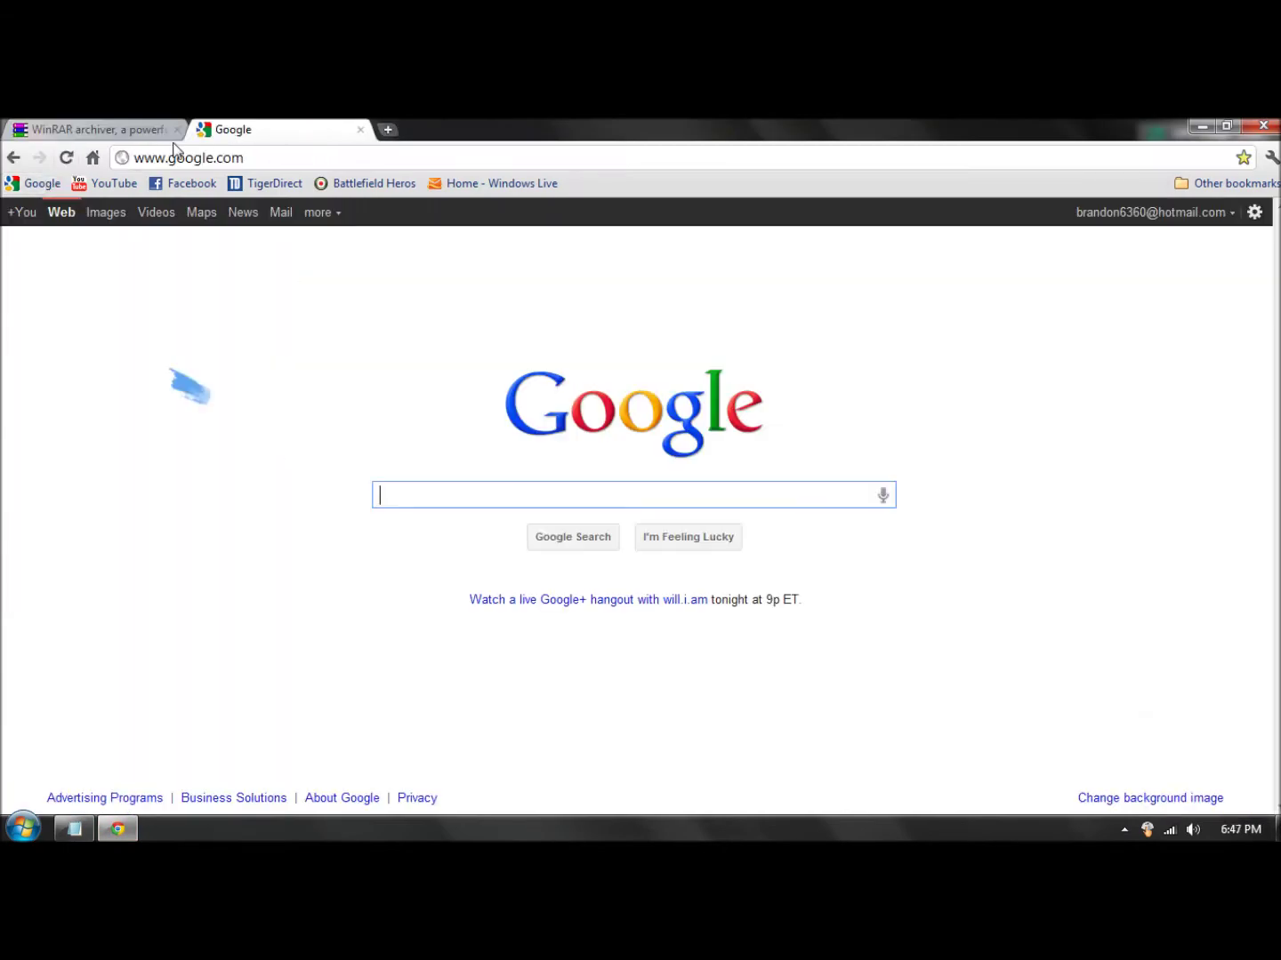
{"action": "left_click", "coordinate": [166, 164]}
{"action": "key", "text": "ctrl+v"}
{"action": "key", "text": "Return"}
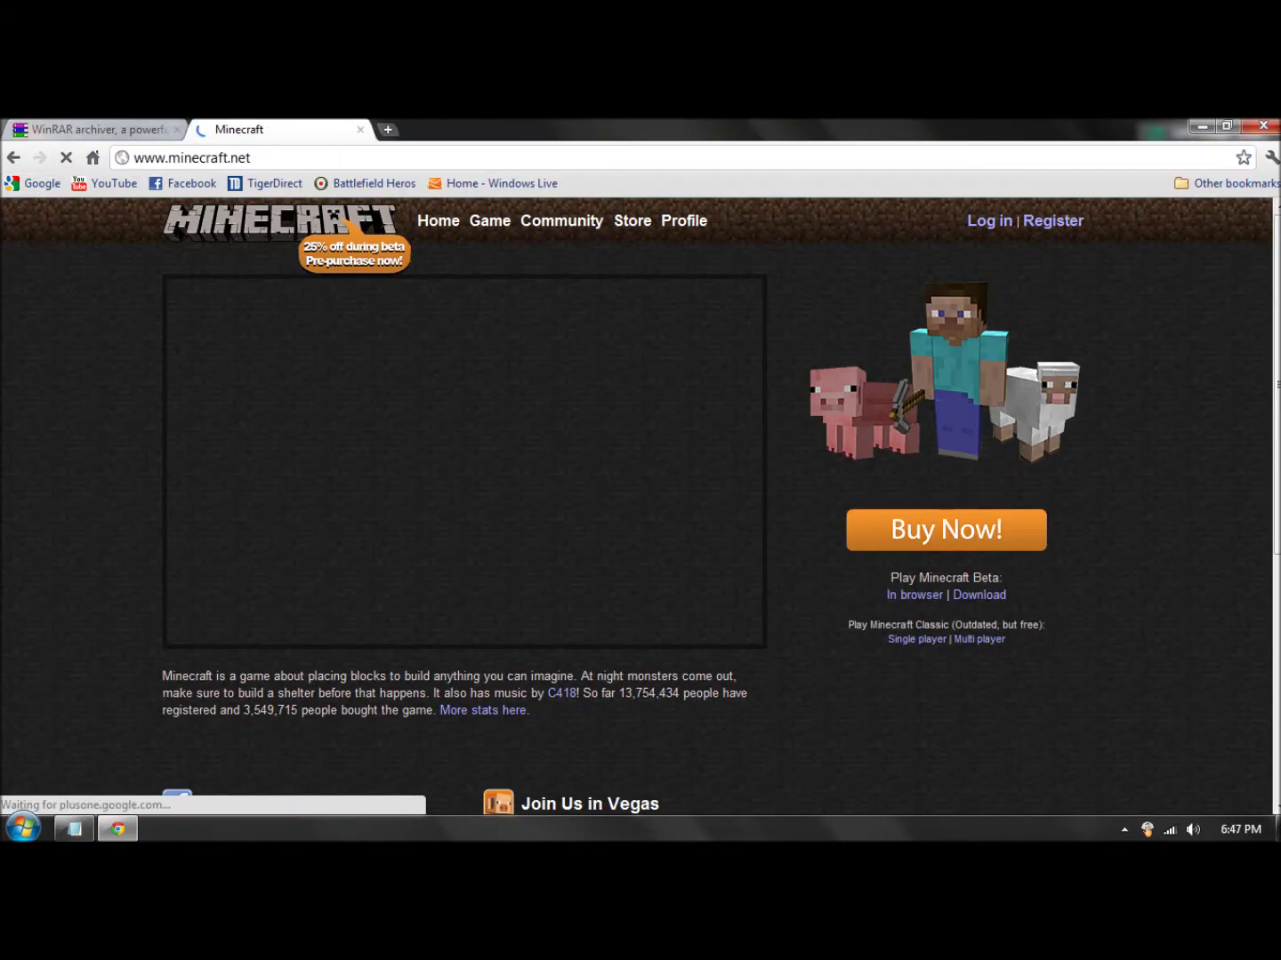
View the Minecraft Beta download page, and close its tab
{"action": "scroll", "coordinate": [1037, 521], "scroll_direction": "down", "scroll_amount": 1}
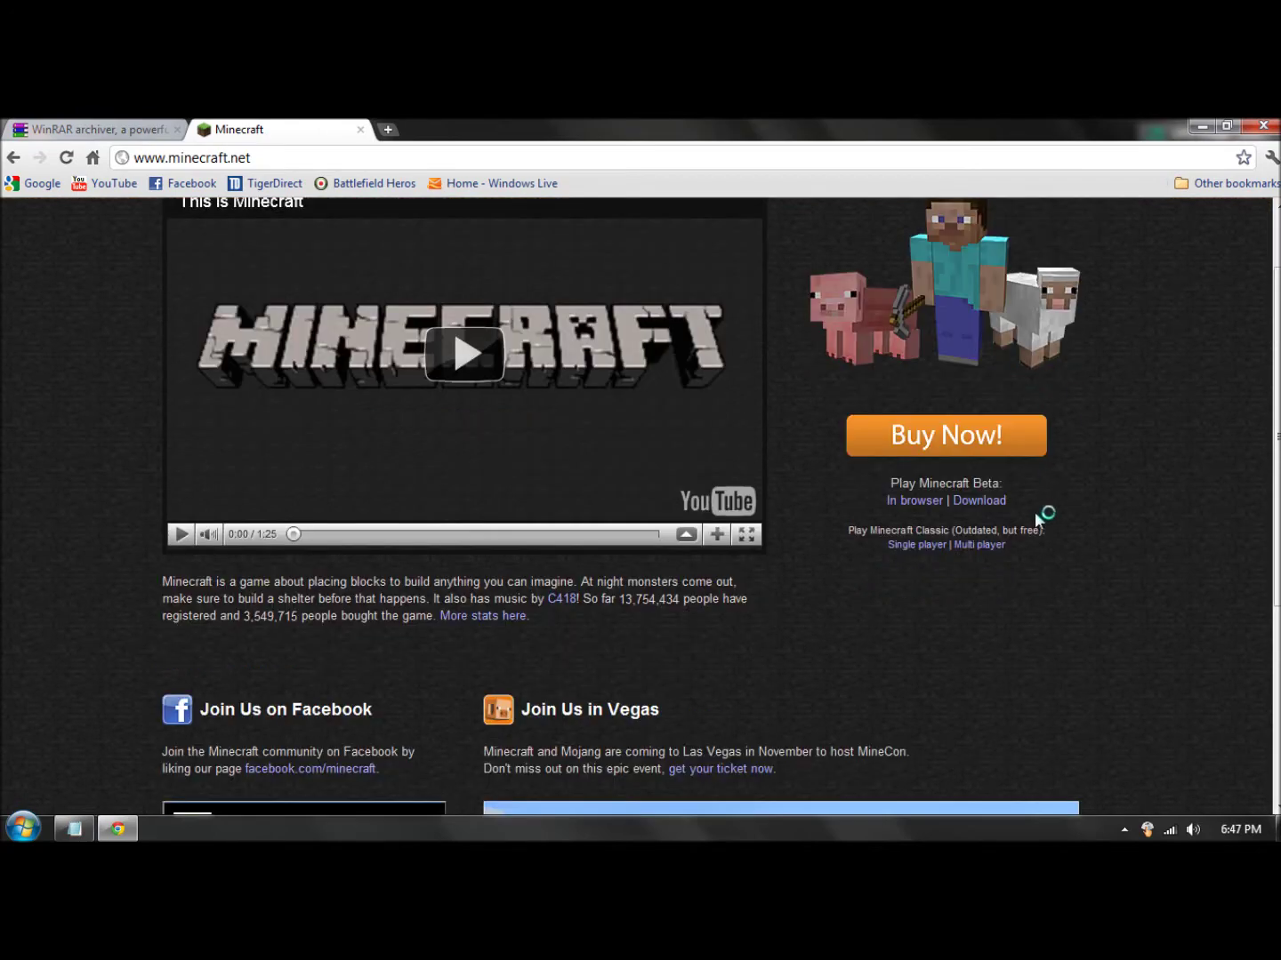
{"action": "left_click", "coordinate": [967, 507]}
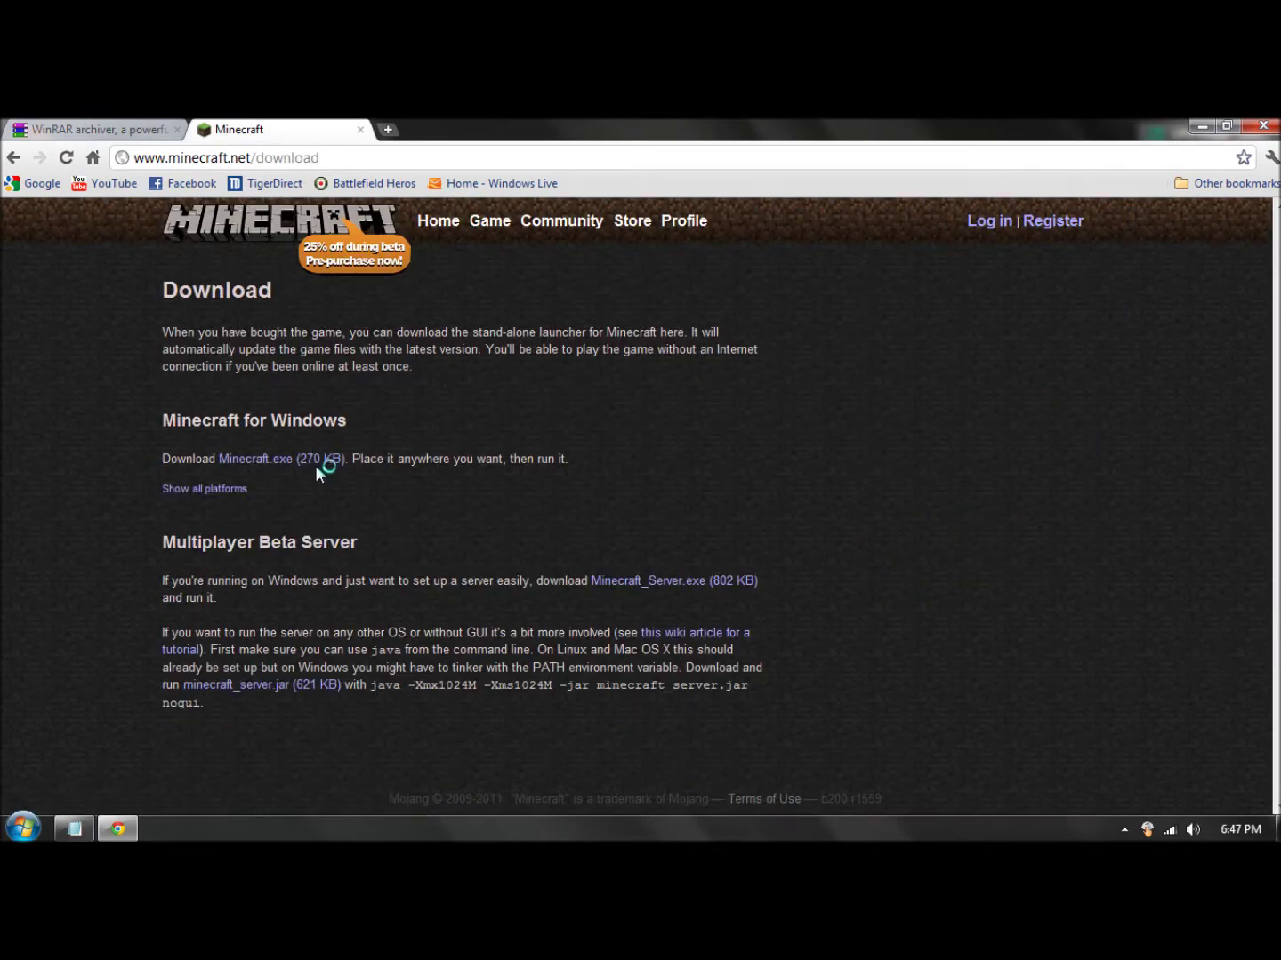
{"action": "left_click", "coordinate": [360, 130]}
Return to the Notepad notes and copy the full Fly Mods forum address
{"action": "double_click", "coordinate": [690, 123]}
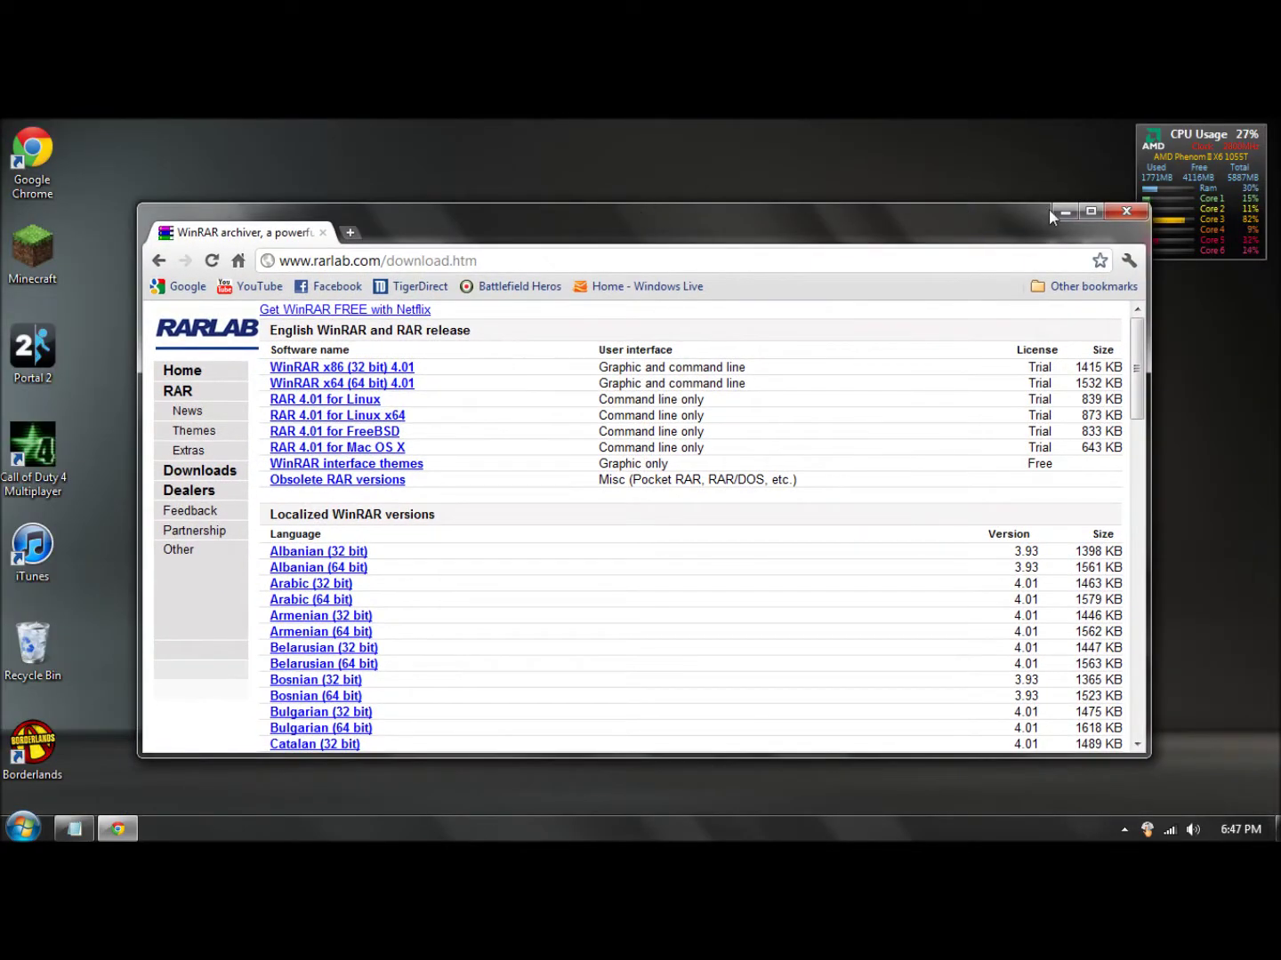
{"action": "left_click", "coordinate": [1065, 212]}
{"action": "left_click", "coordinate": [496, 348]}
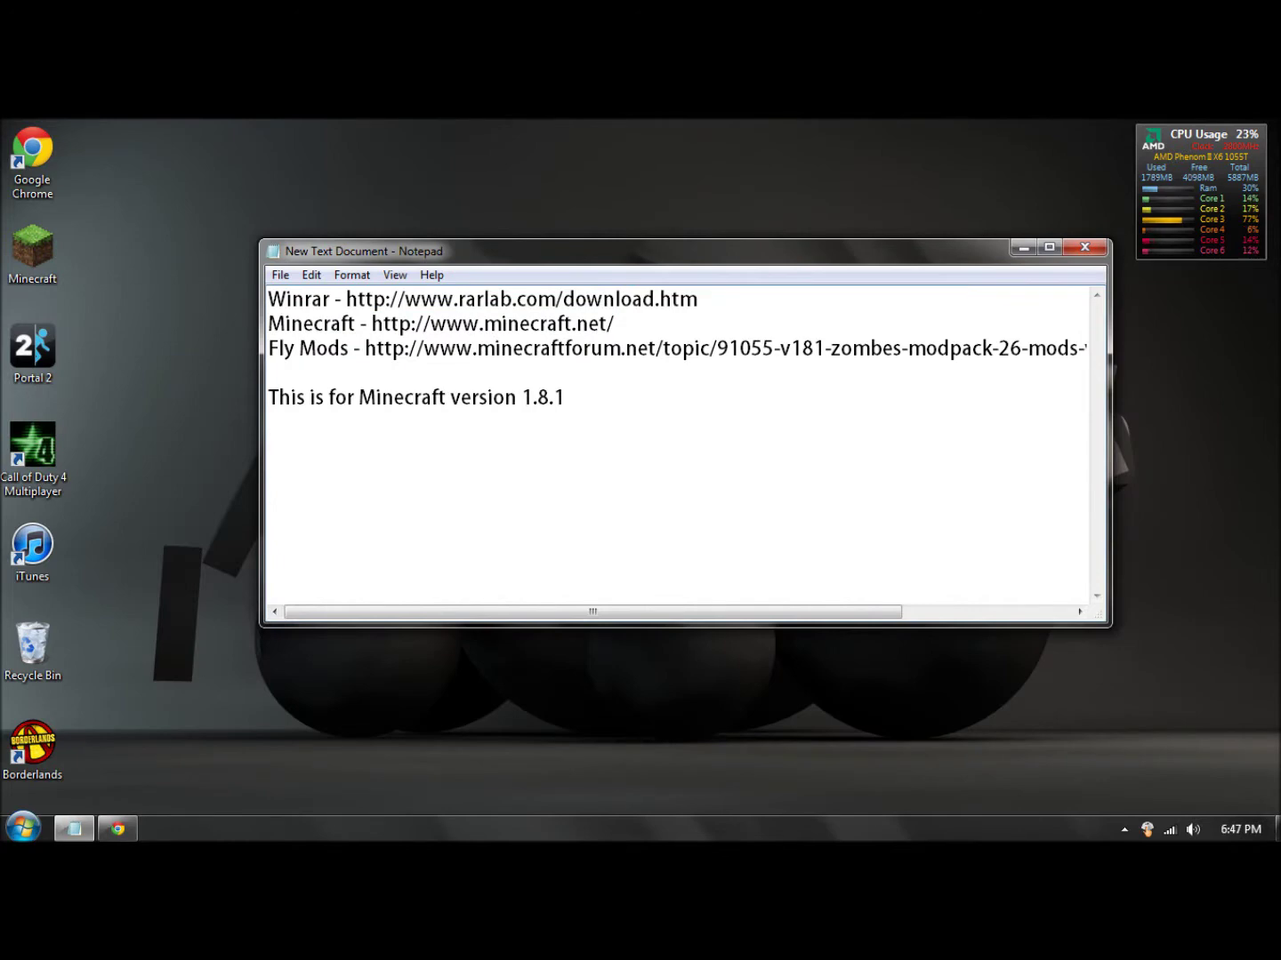
{"action": "left_click_drag", "start_coordinate": [371, 348], "coordinate": [1094, 349]}
{"action": "key", "text": "ctrl+c"}
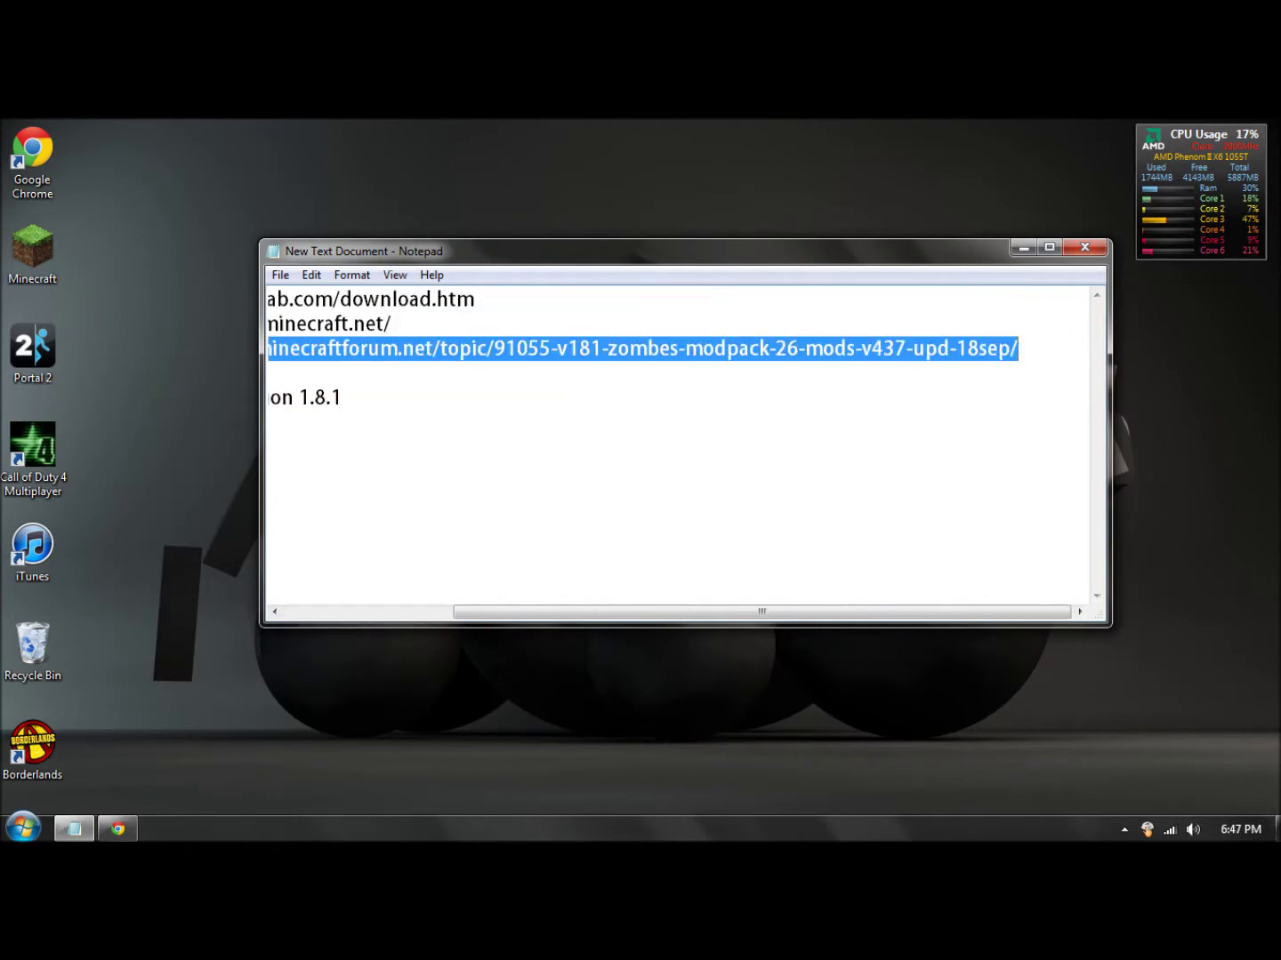
{"action": "left_click", "coordinate": [117, 829]}
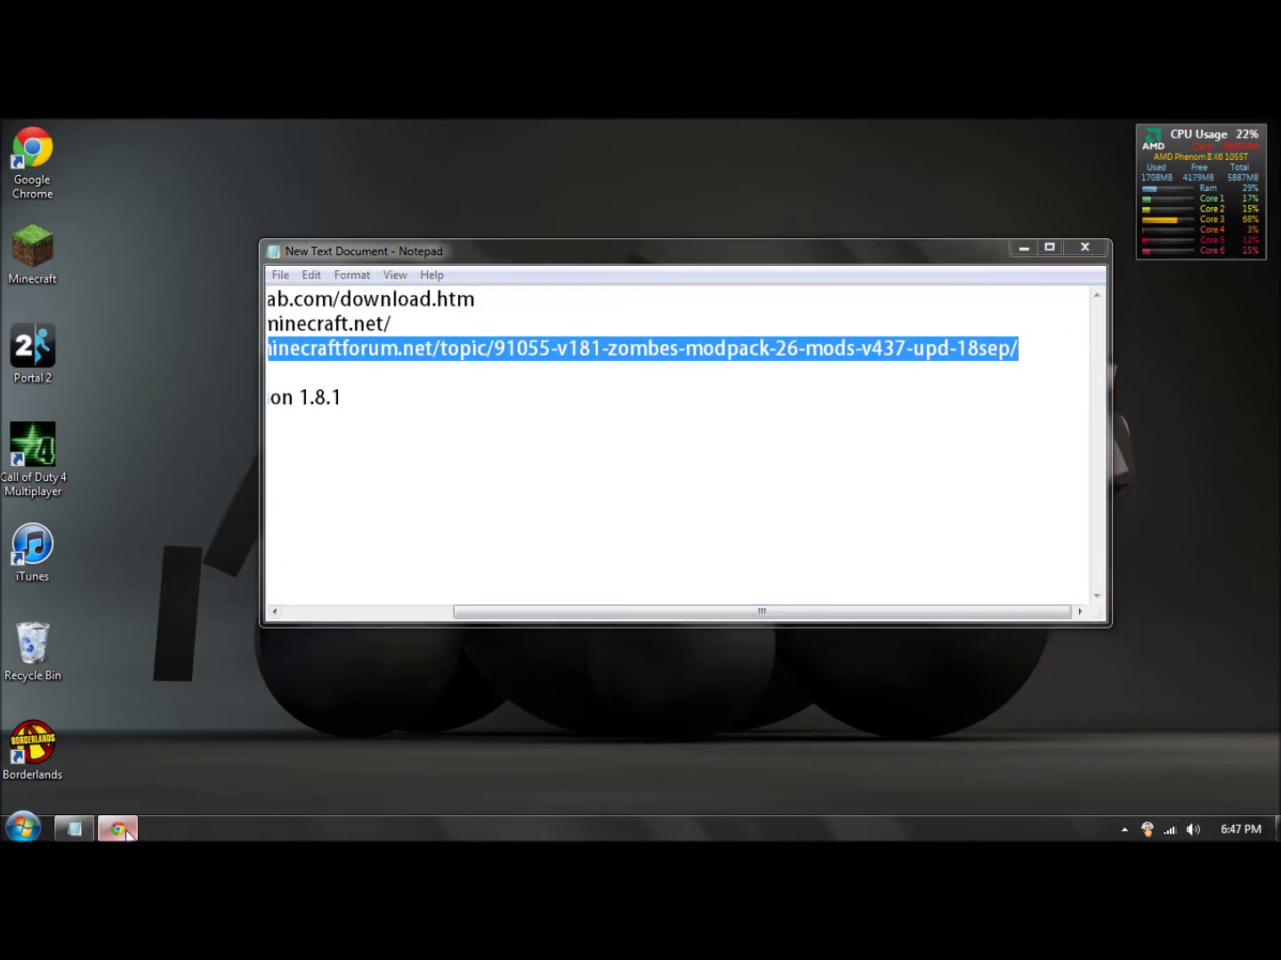
{"action": "left_click_drag", "start_coordinate": [462, 249], "coordinate": [443, 512]}
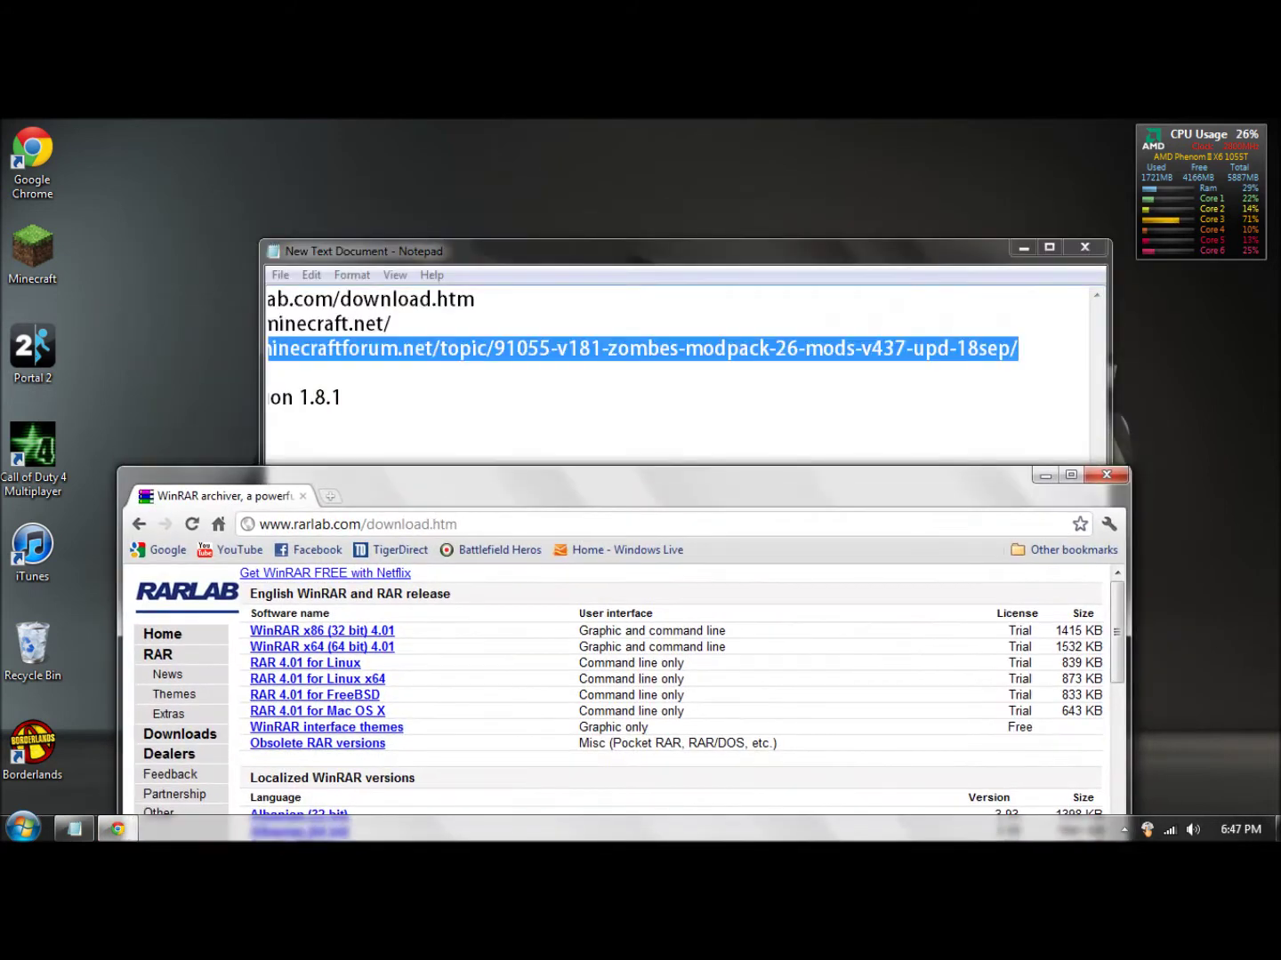
{"action": "right_click", "coordinate": [470, 349]}
{"action": "left_click", "coordinate": [536, 414]}
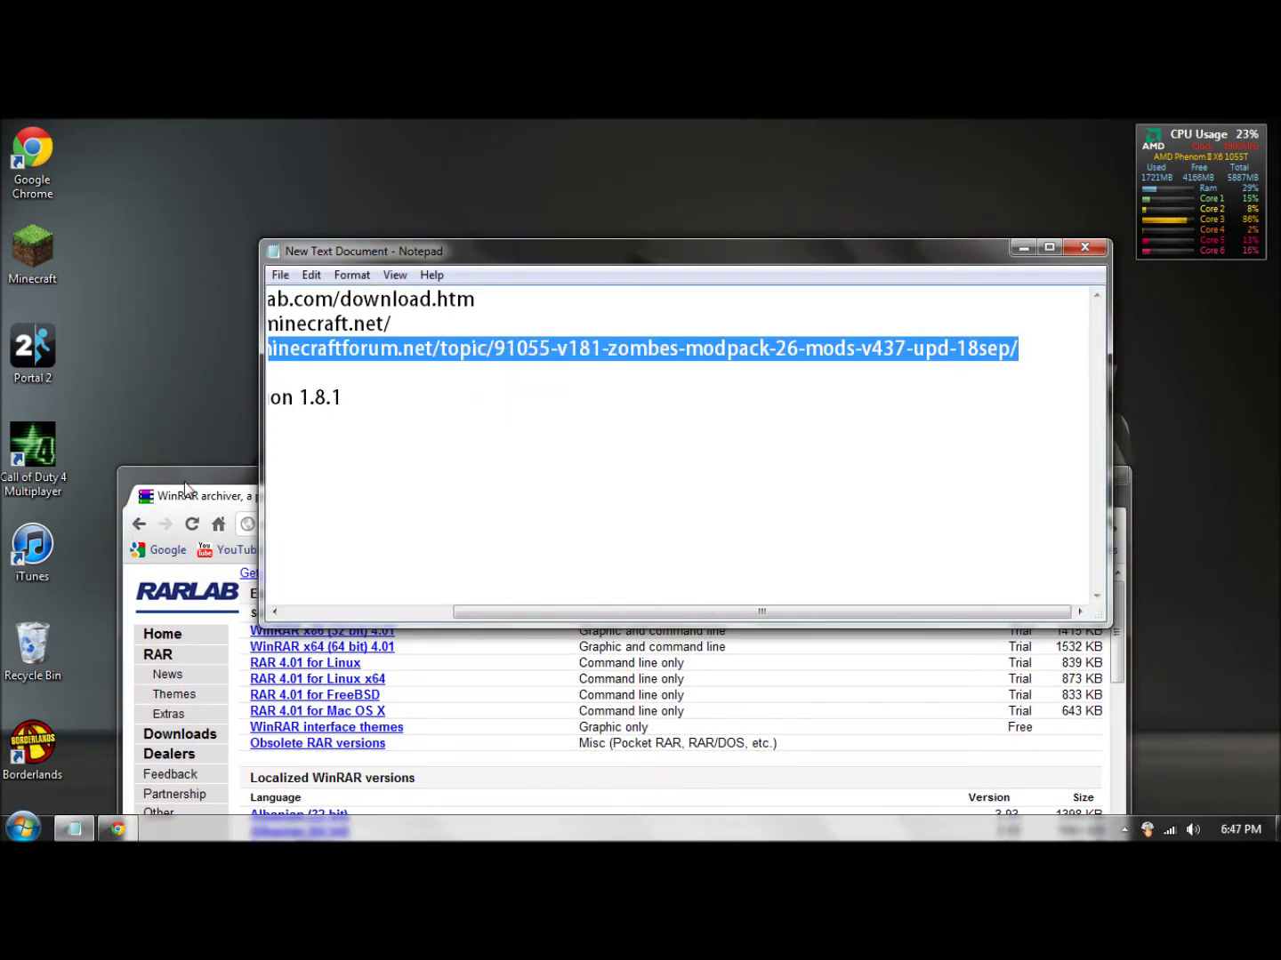
Load the copied Fly Mods forum topic in a new Chrome tab, closing the WinRAR tab
{"action": "double_click", "coordinate": [185, 488]}
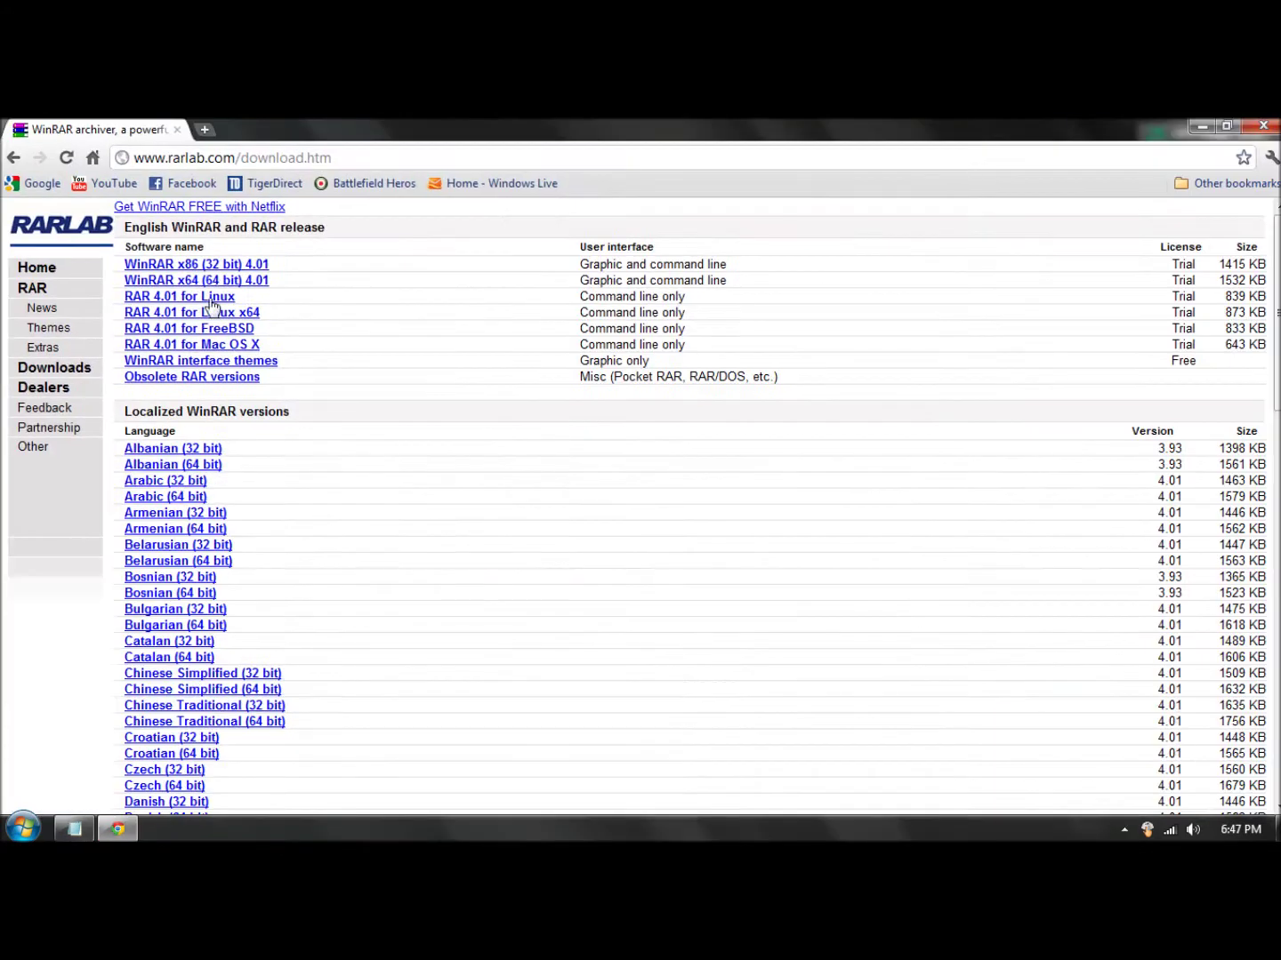
{"action": "left_click", "coordinate": [206, 130]}
{"action": "left_click", "coordinate": [177, 129]}
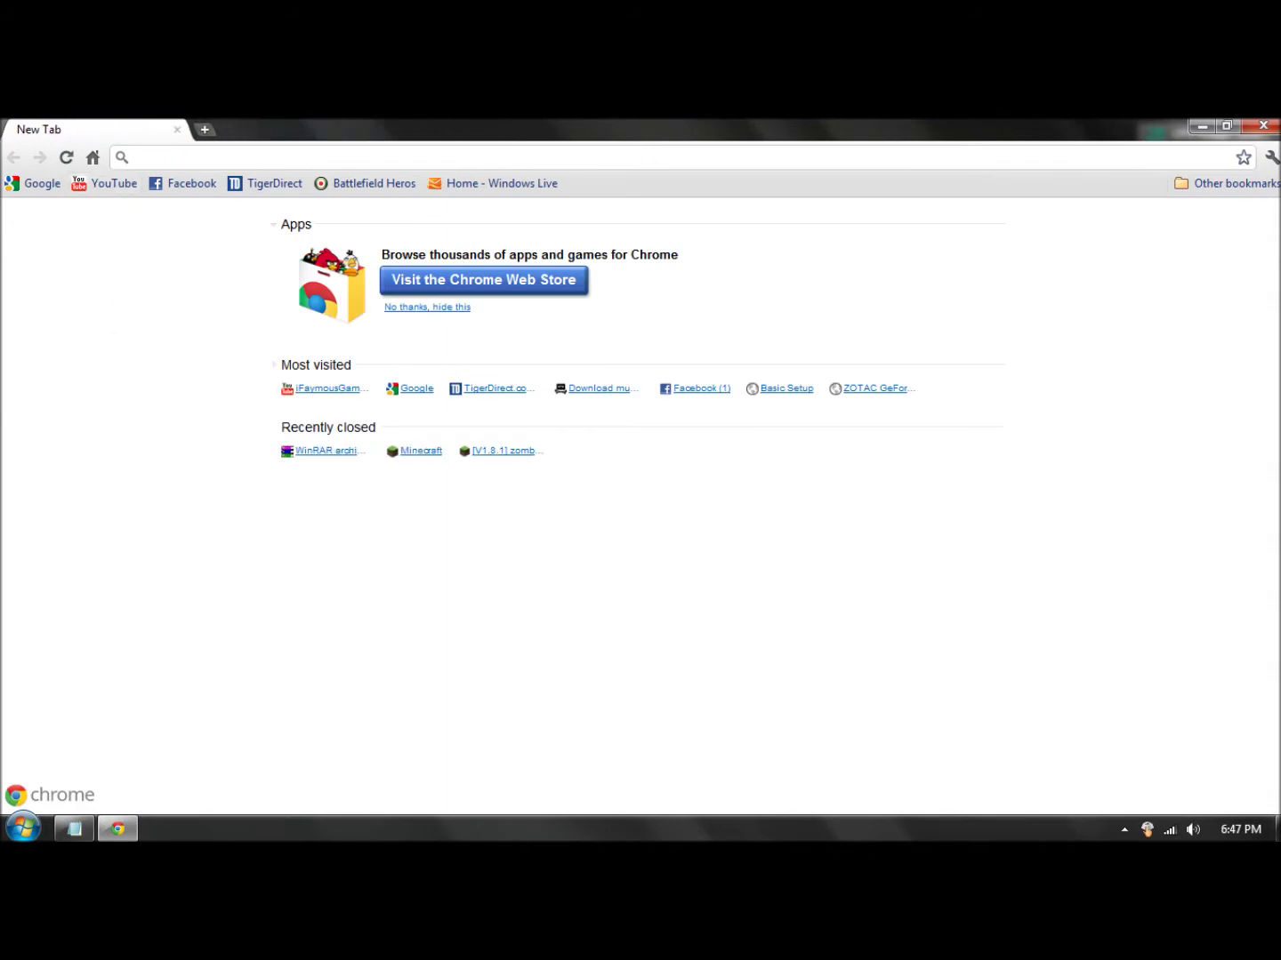
{"action": "key", "text": "ctrl+v"}
{"action": "key", "text": "Return"}
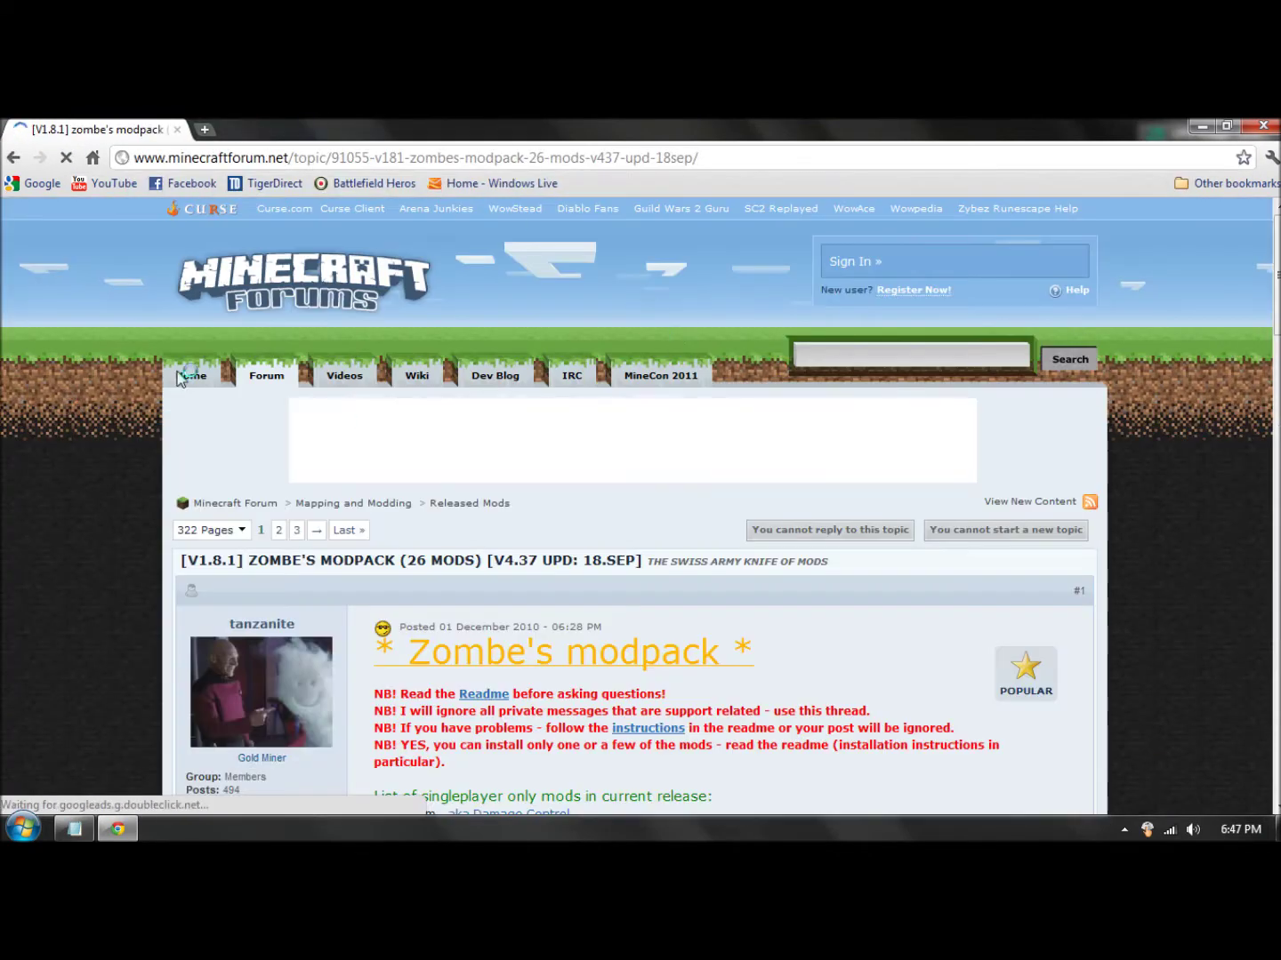
Find the current v4.37 release in the Zombe's modpack forum topic and download it
{"action": "scroll", "coordinate": [87, 363], "scroll_direction": "down", "scroll_amount": 1}
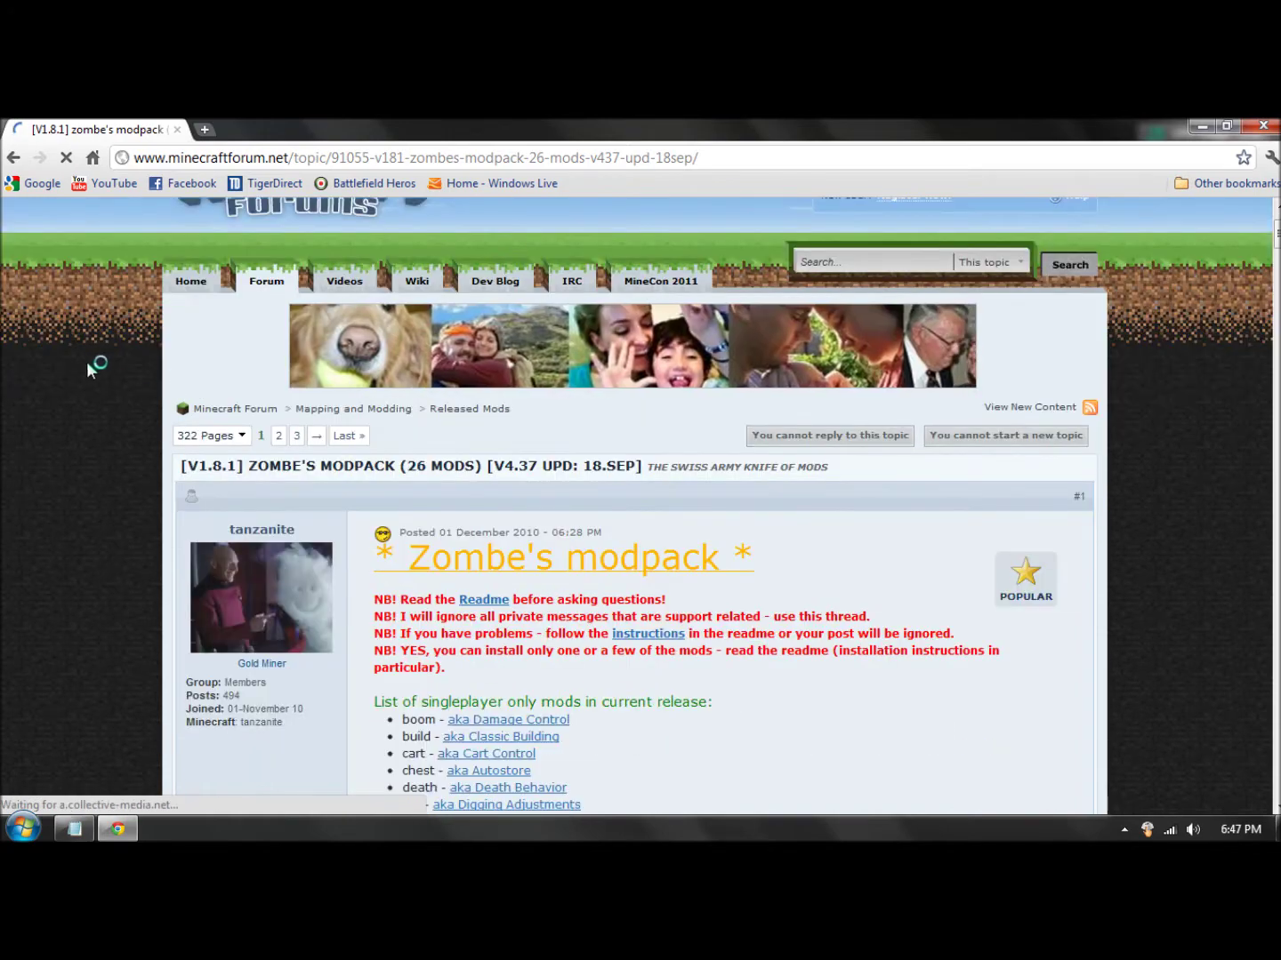
{"action": "scroll", "coordinate": [87, 361], "scroll_direction": "down", "scroll_amount": 2}
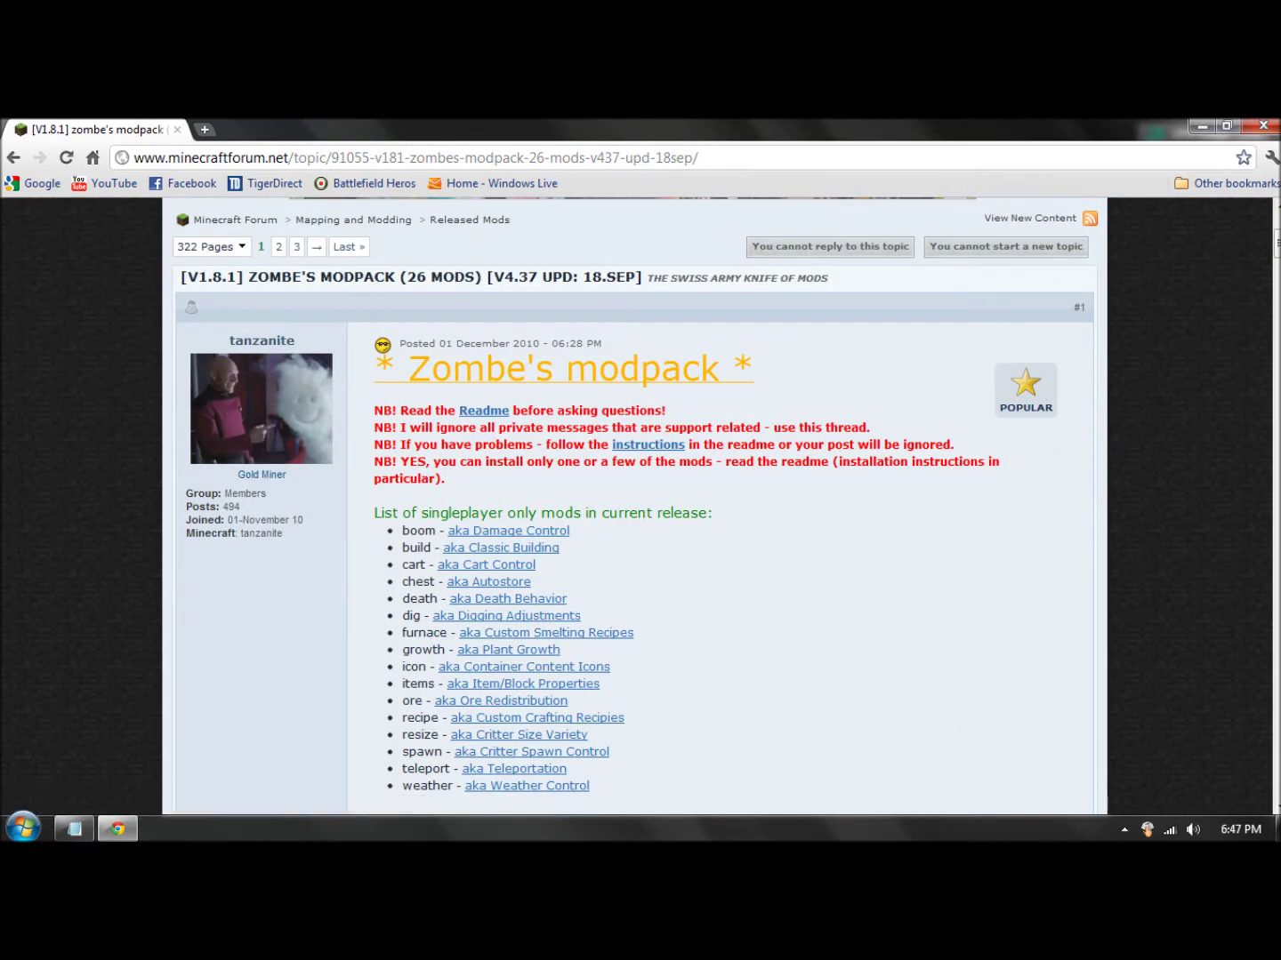
{"action": "scroll", "coordinate": [773, 471], "scroll_direction": "down", "scroll_amount": 2}
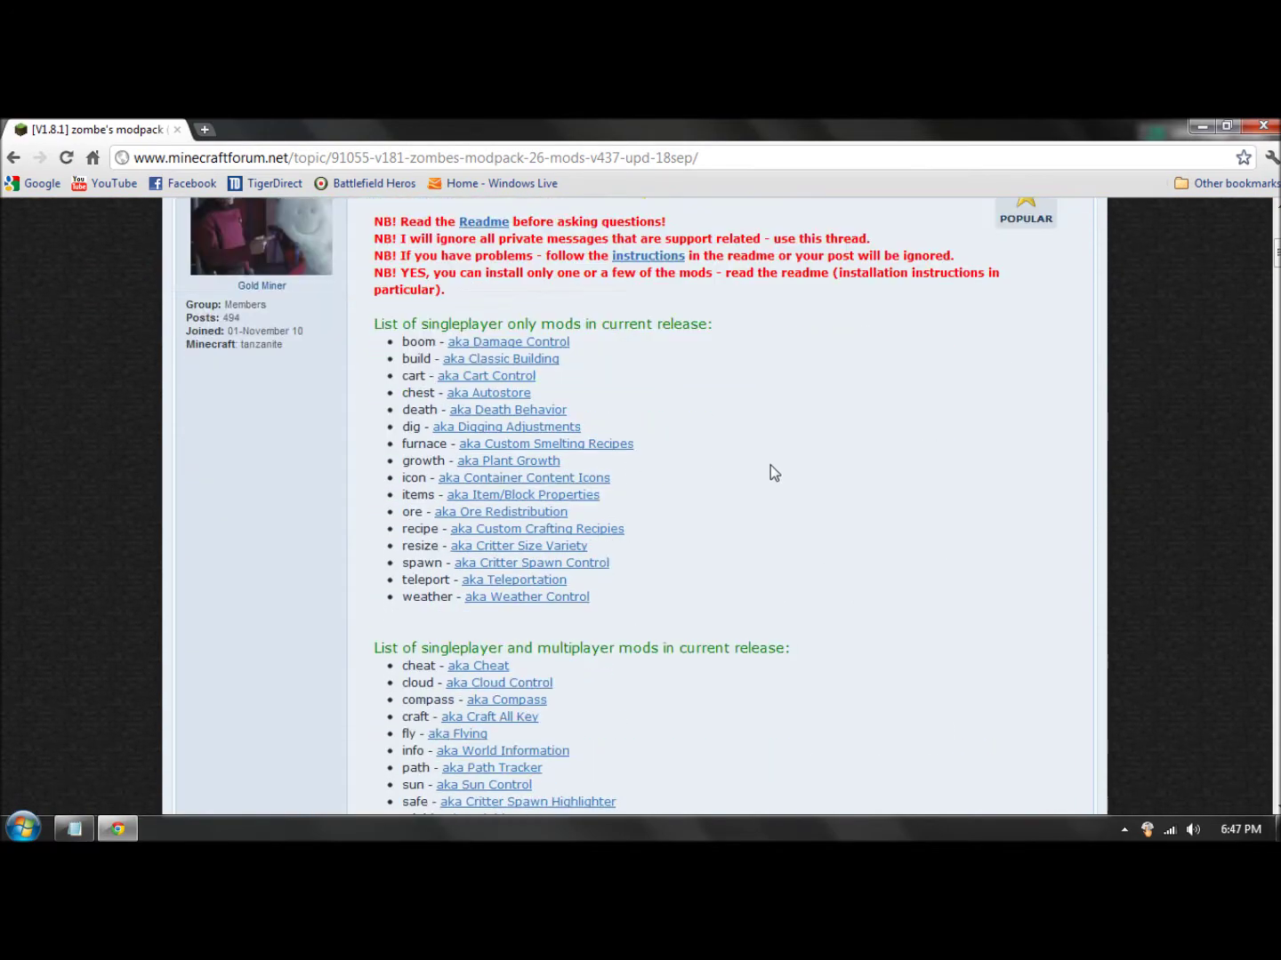
{"action": "scroll", "coordinate": [774, 471], "scroll_direction": "down", "scroll_amount": 4}
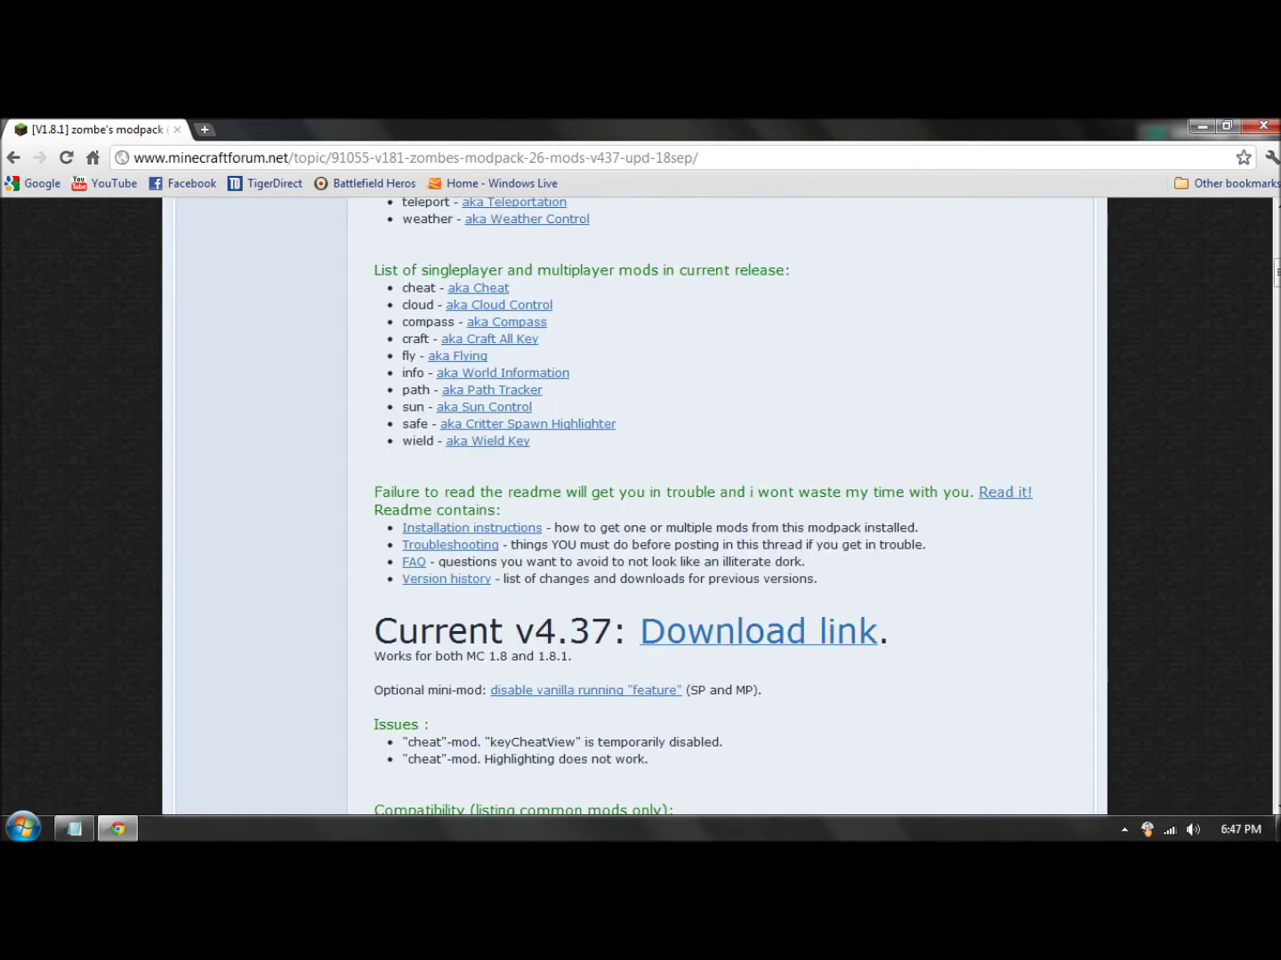
{"action": "scroll", "coordinate": [661, 488], "scroll_direction": "down", "scroll_amount": 2}
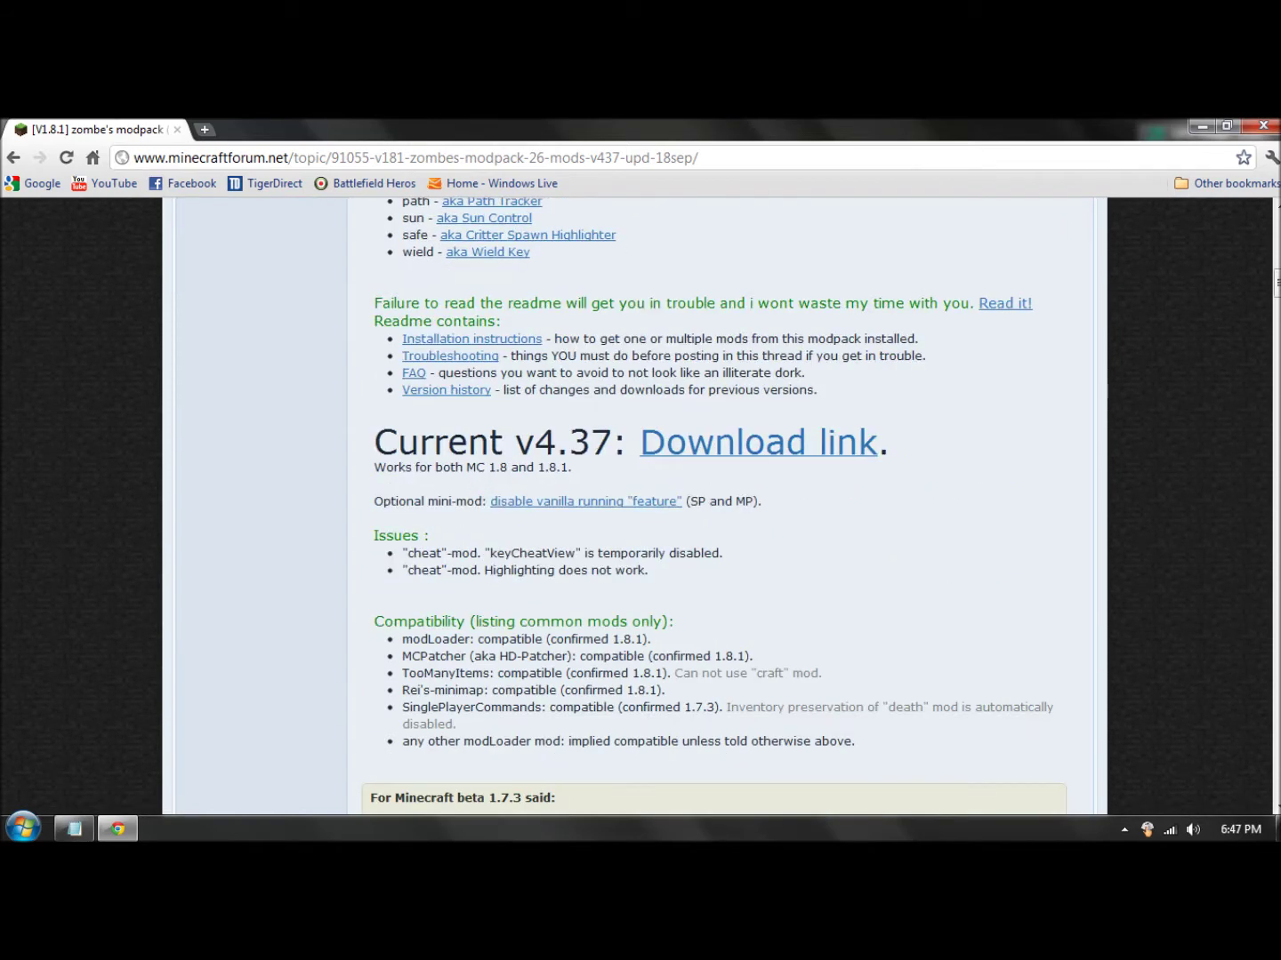
{"action": "left_click_drag", "start_coordinate": [375, 442], "coordinate": [590, 442]}
{"action": "left_click", "coordinate": [611, 445]}
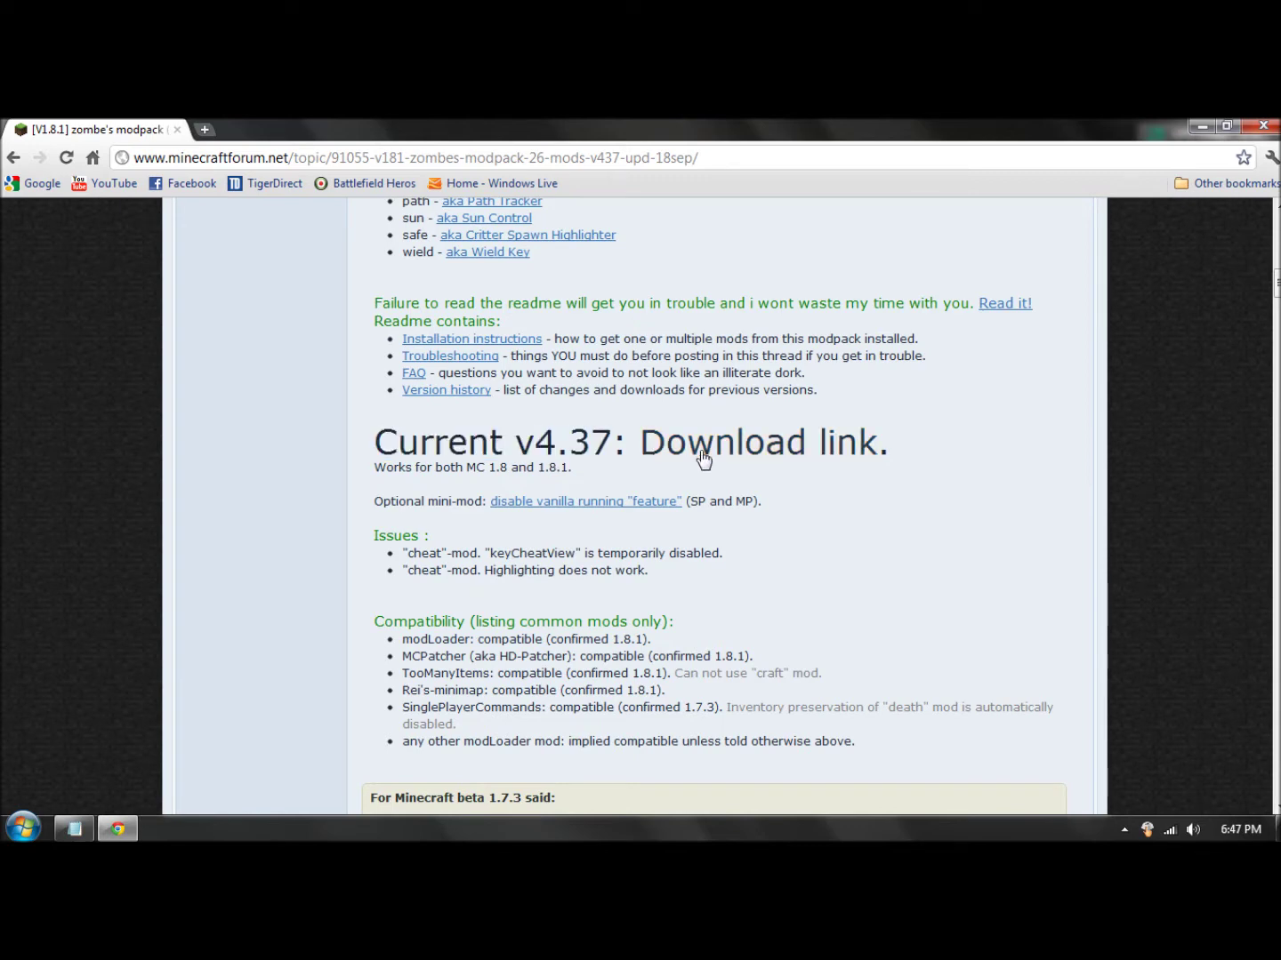
{"action": "left_click", "coordinate": [794, 449]}
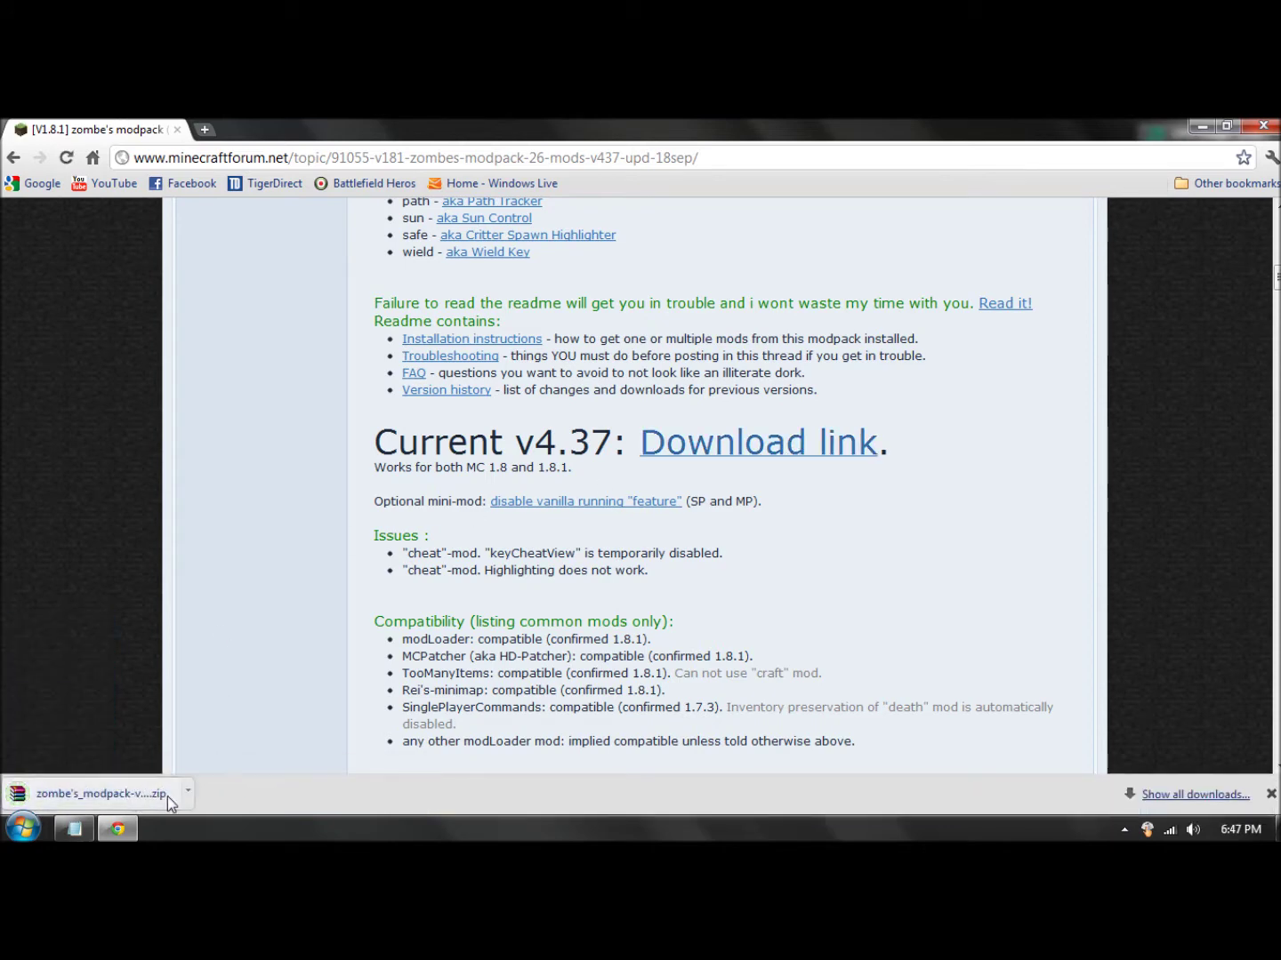
Show the downloaded modpack archive in its folder and minimize the Chrome window
{"action": "left_click", "coordinate": [187, 792]}
{"action": "left_click", "coordinate": [226, 765]}
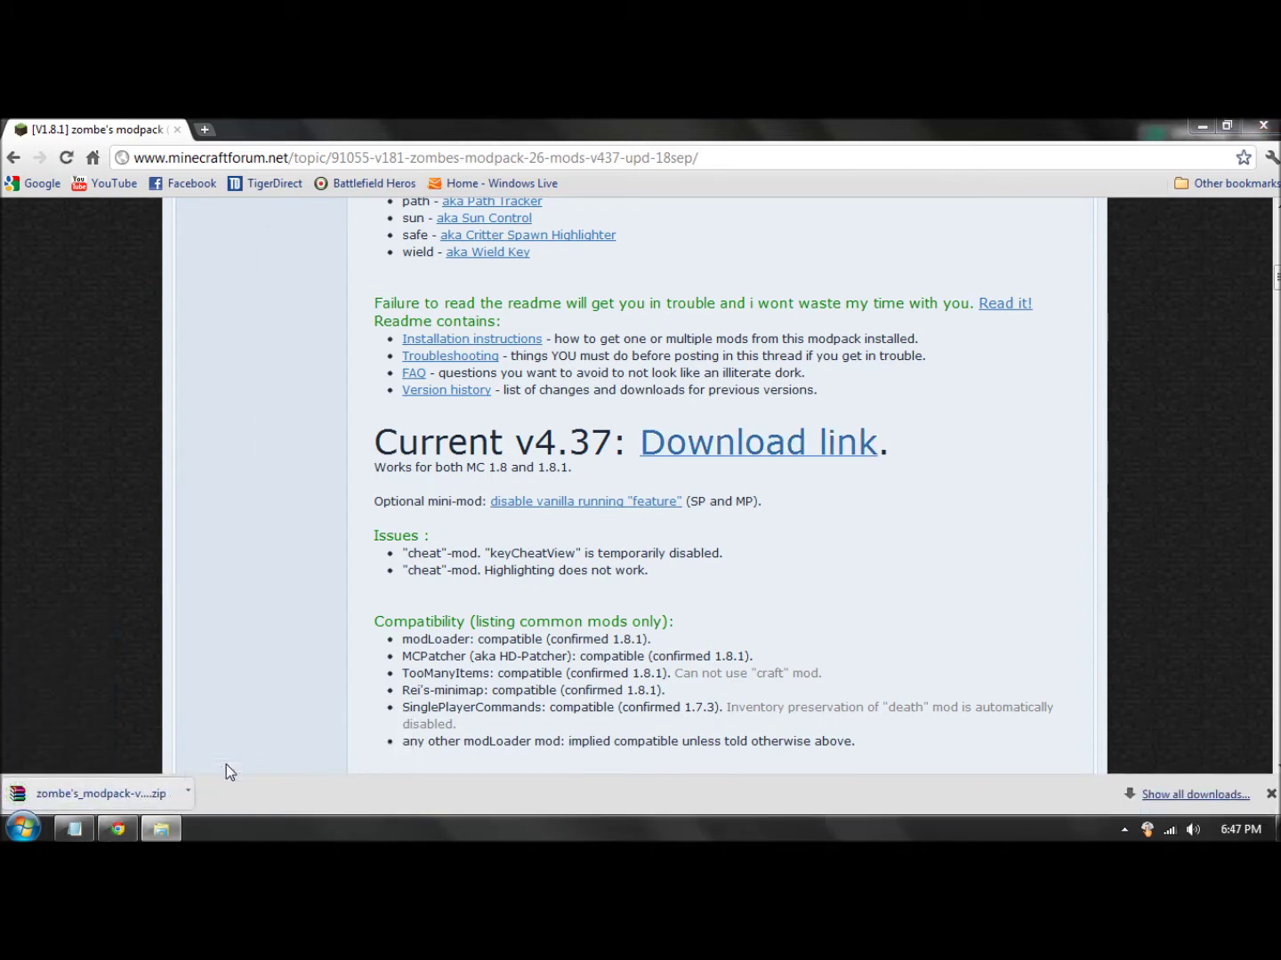
{"action": "left_click", "coordinate": [1202, 125]}
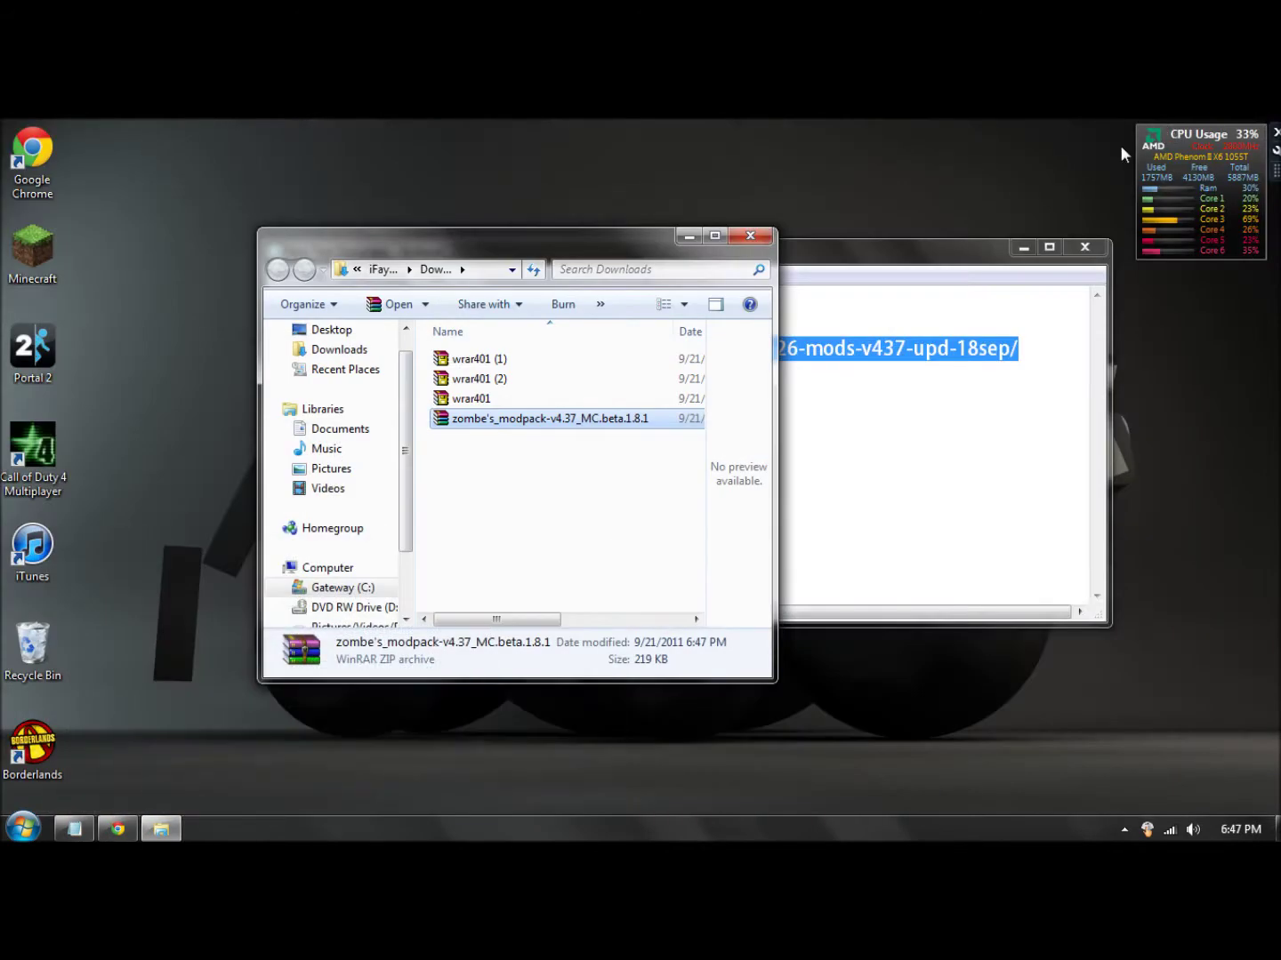
Search Windows for "downloads", open the Downloads folder, and close the earlier duplicate folder window
{"action": "left_click", "coordinate": [23, 827]}
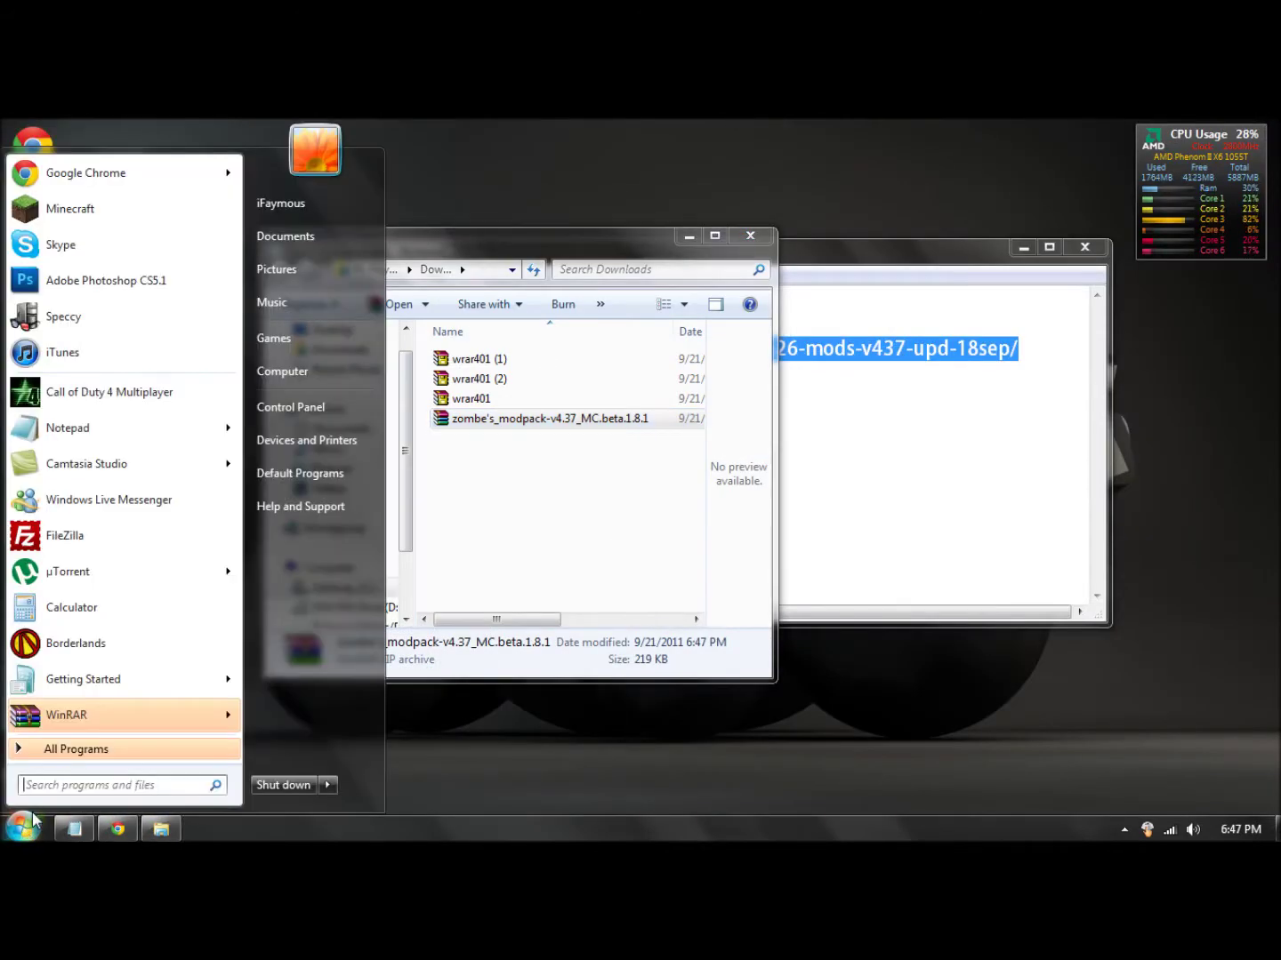
{"action": "type", "text": "downloads"}
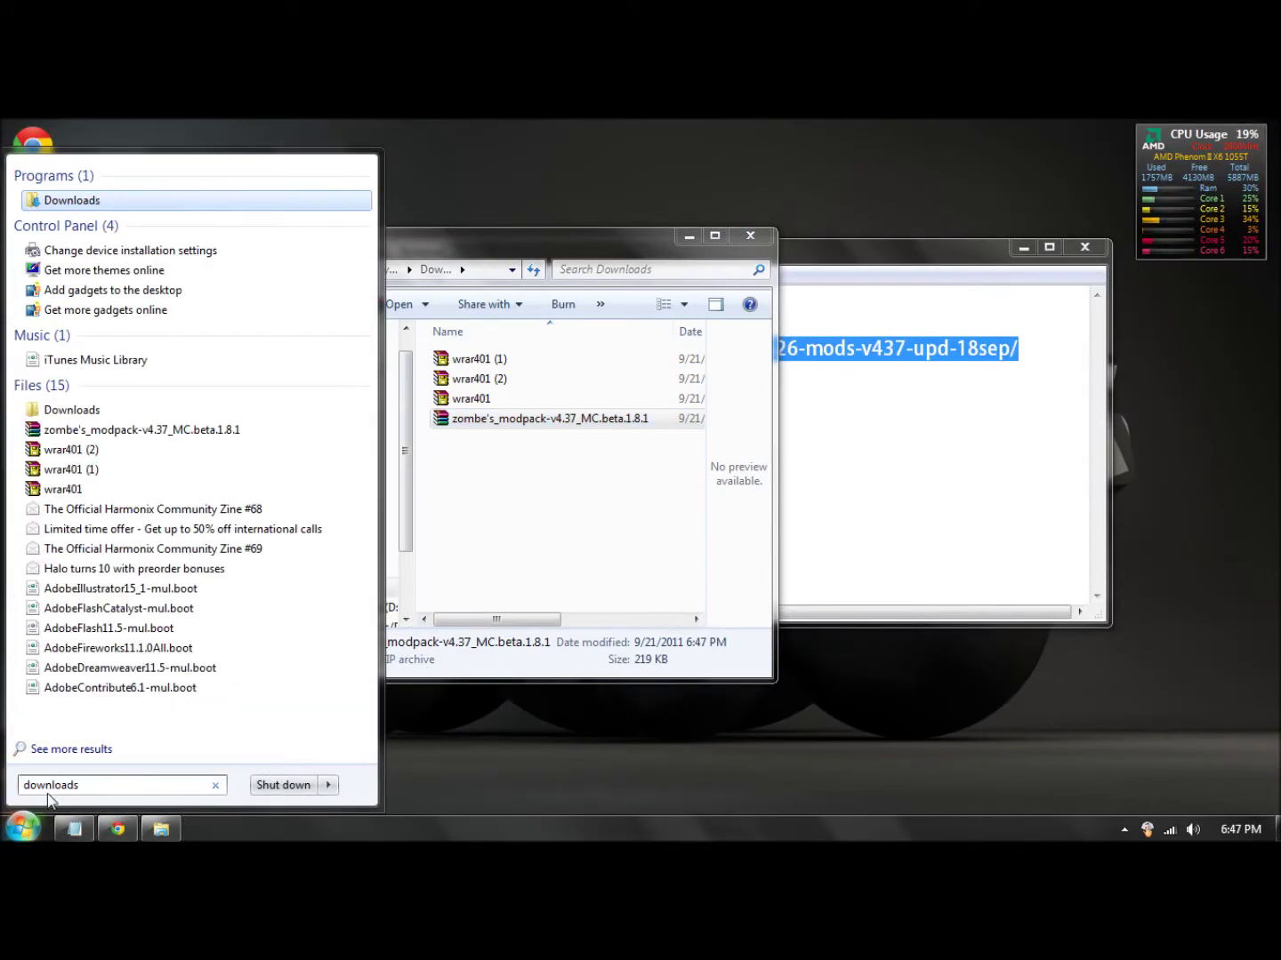
{"action": "double_click", "coordinate": [96, 786]}
{"action": "left_click", "coordinate": [96, 786]}
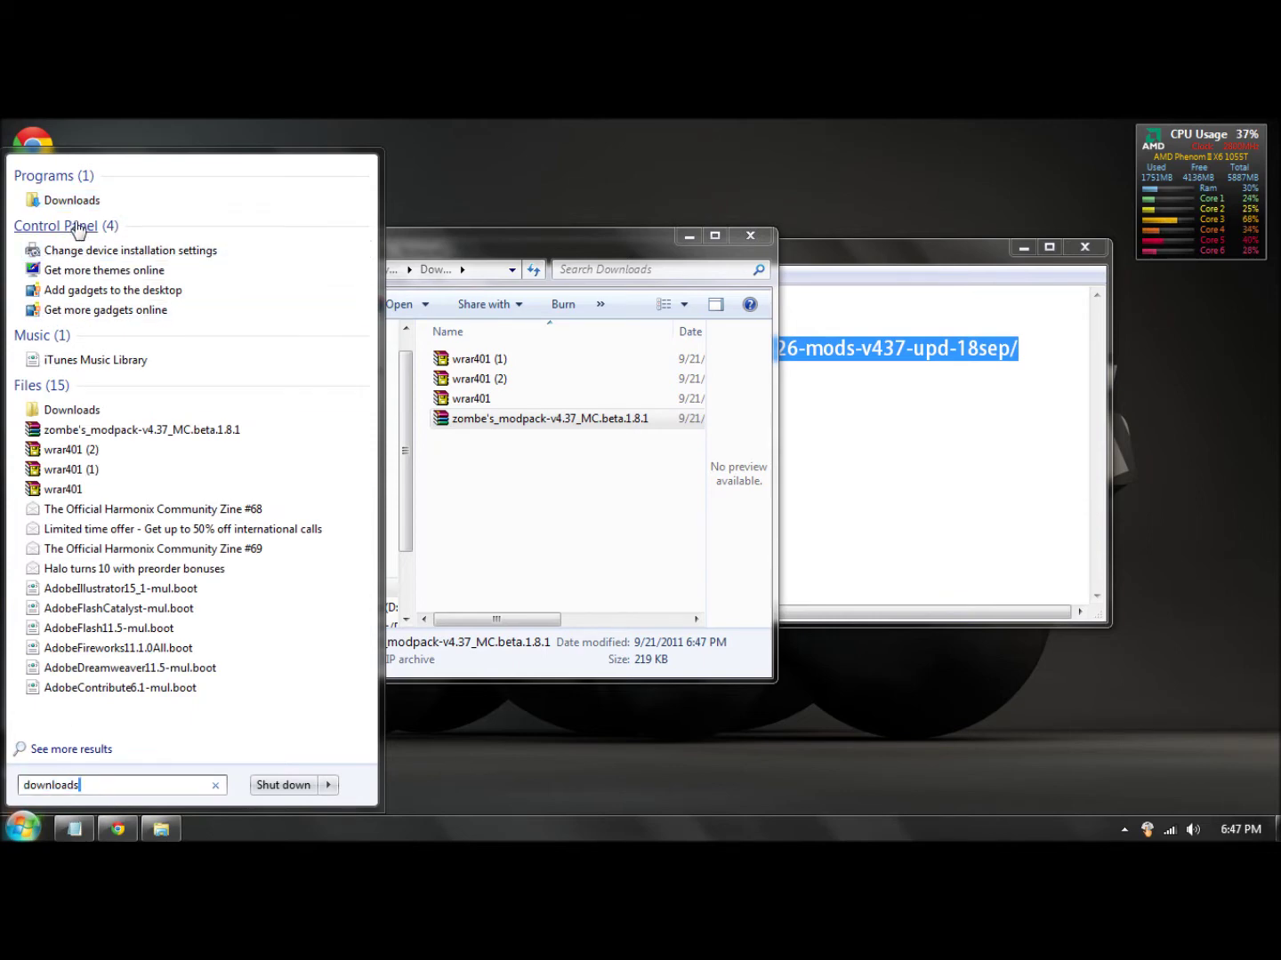
{"action": "left_click", "coordinate": [105, 199]}
{"action": "left_click_drag", "start_coordinate": [504, 265], "coordinate": [615, 289]}
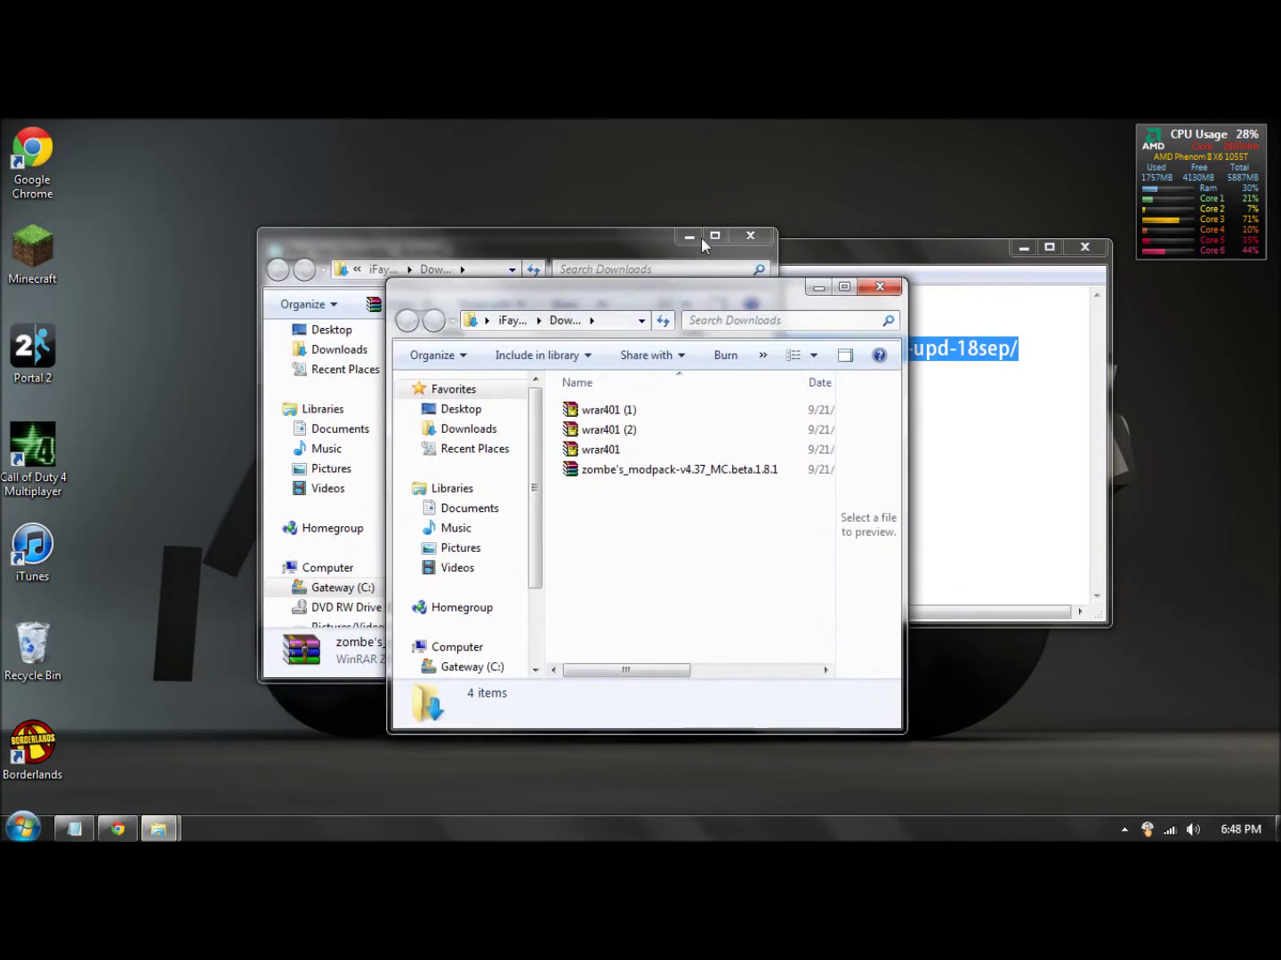
{"action": "left_click", "coordinate": [750, 236]}
{"action": "left_click_drag", "start_coordinate": [708, 285], "coordinate": [792, 296]}
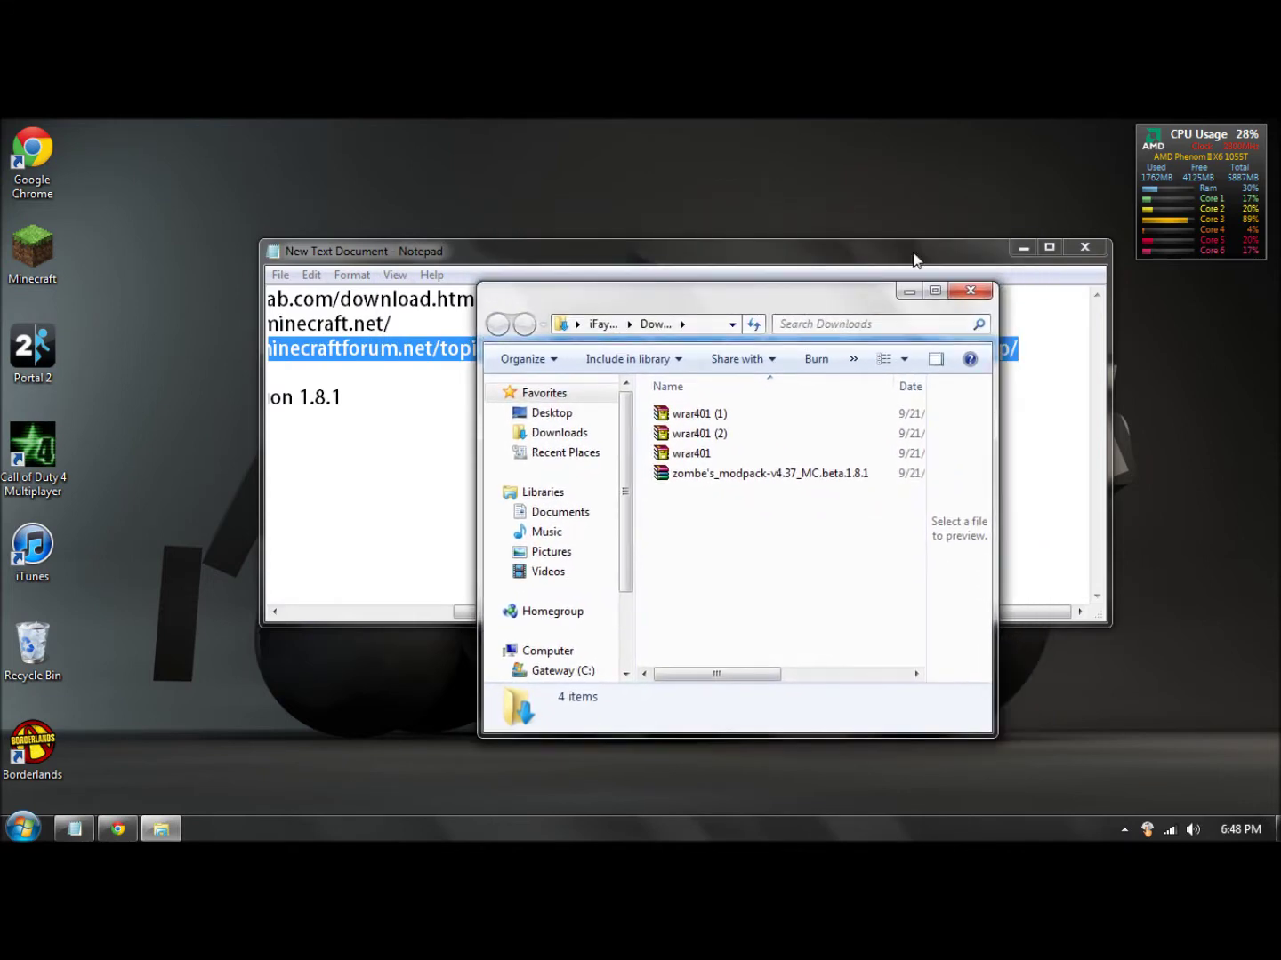
Minimize Notepad, move the zombe's_modpack-v4.37_MC.beta.1.8.1 archive from Downloads to the desktop's upper area, and close the folder
{"action": "left_click", "coordinate": [1023, 247]}
{"action": "left_click_drag", "start_coordinate": [700, 304], "coordinate": [876, 259]}
{"action": "left_click", "coordinate": [889, 432]}
{"action": "left_click_drag", "start_coordinate": [888, 432], "coordinate": [445, 183]}
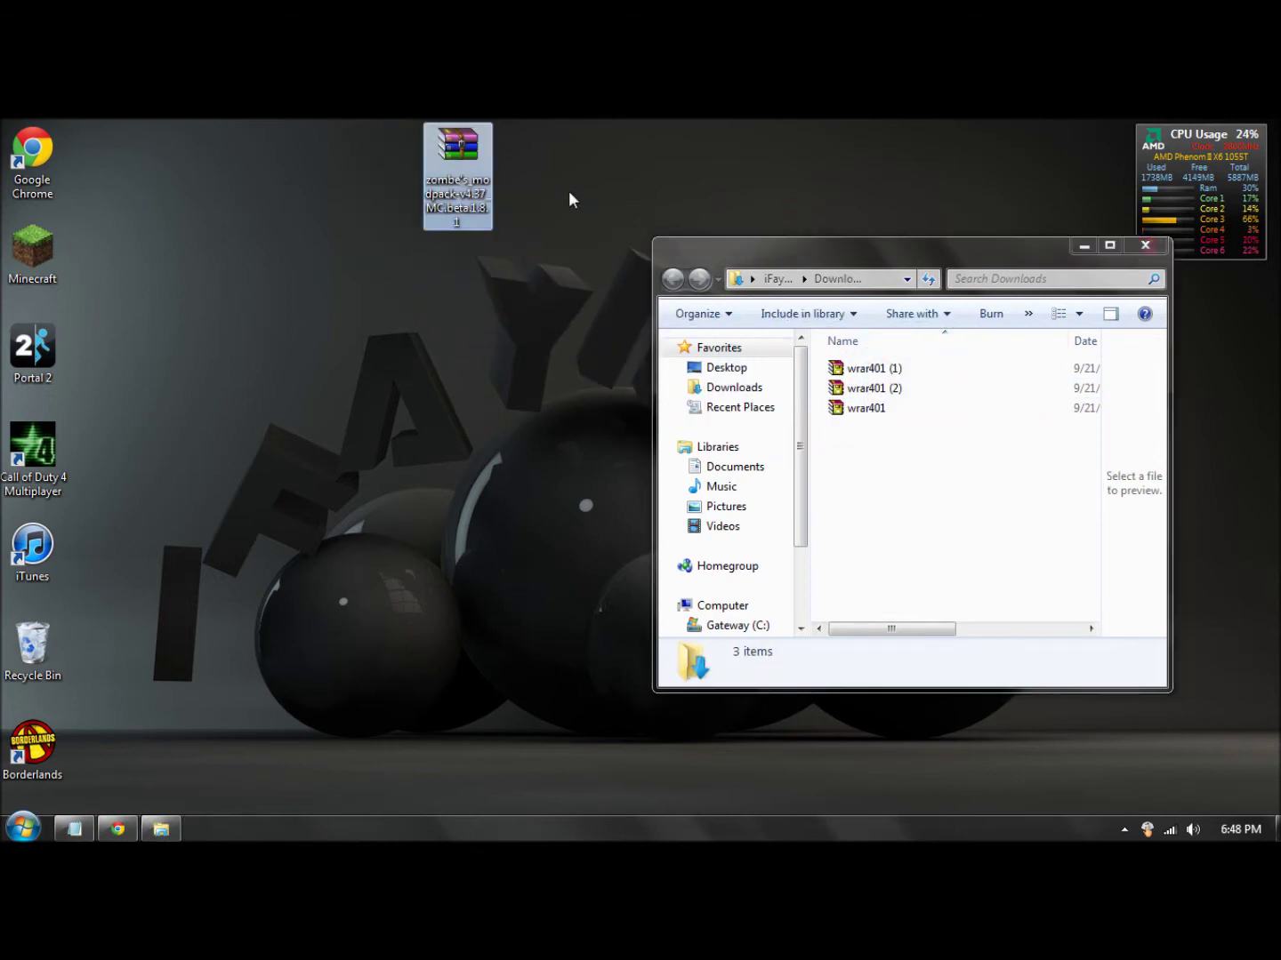
{"action": "left_click", "coordinate": [1145, 247]}
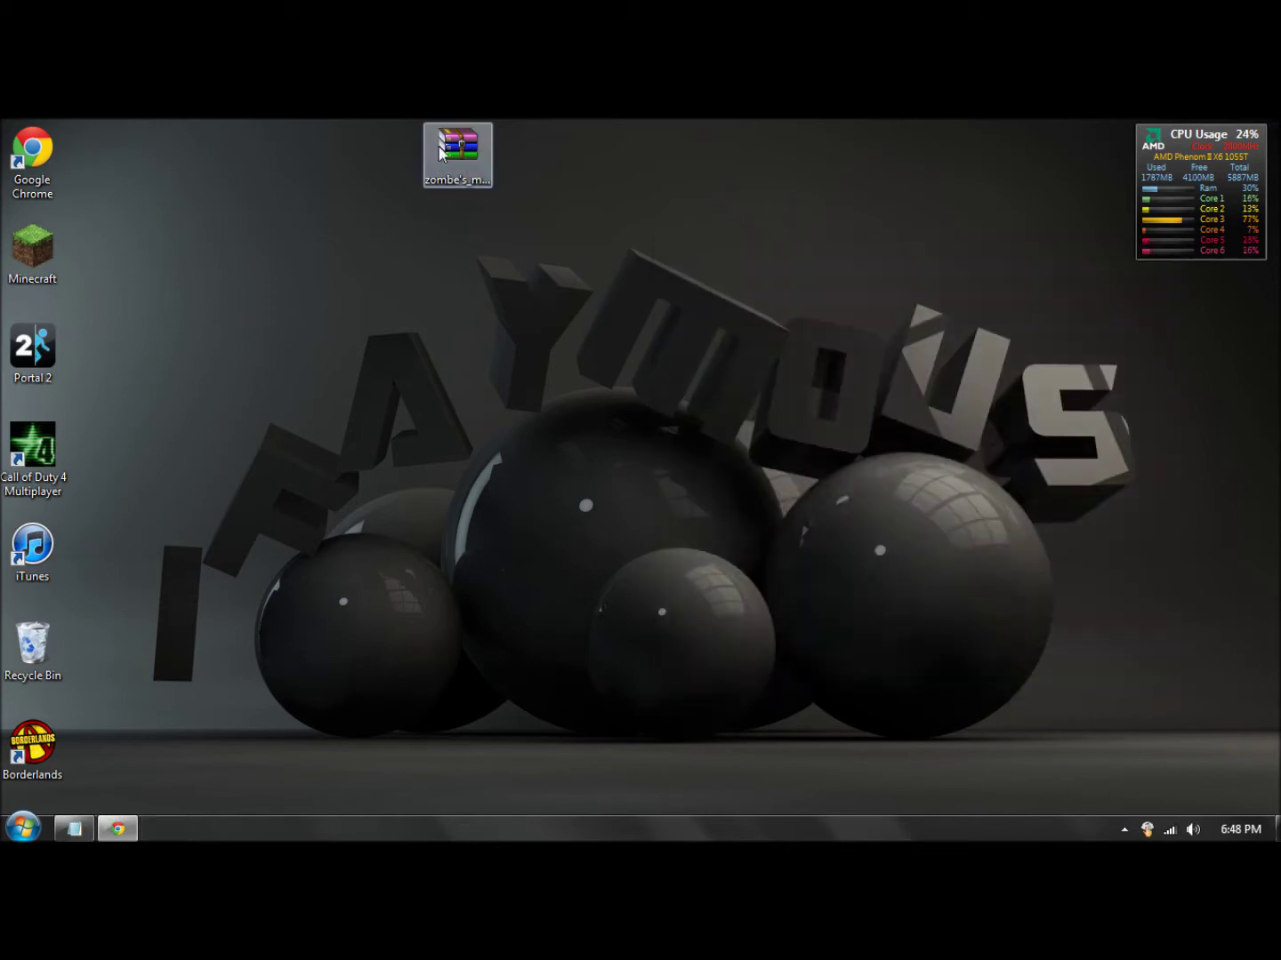
{"action": "left_click_drag", "start_coordinate": [440, 147], "coordinate": [866, 147]}
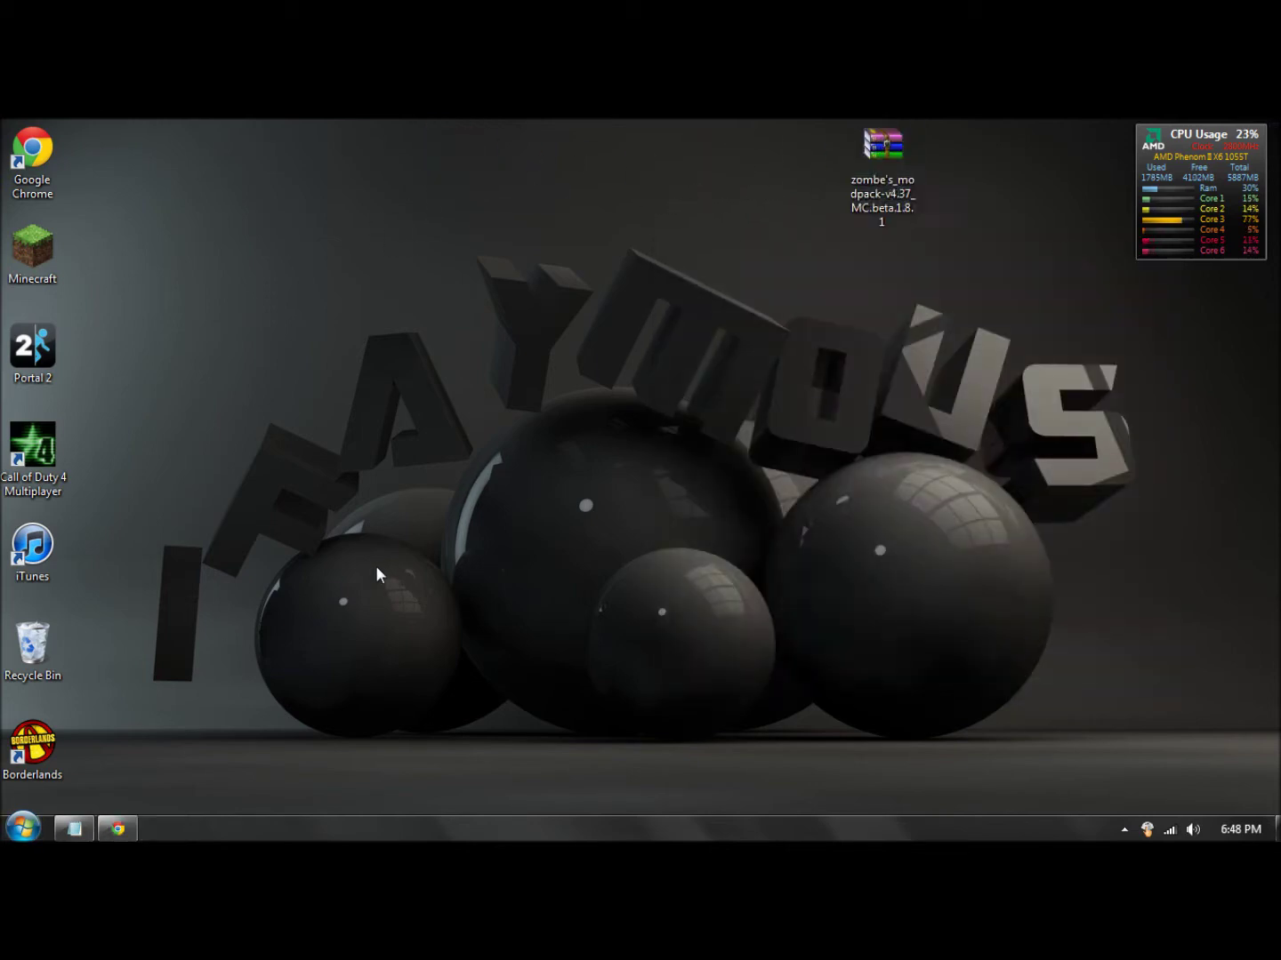
Search Windows for %appdata% and open the Roaming folder
{"action": "left_click", "coordinate": [18, 834]}
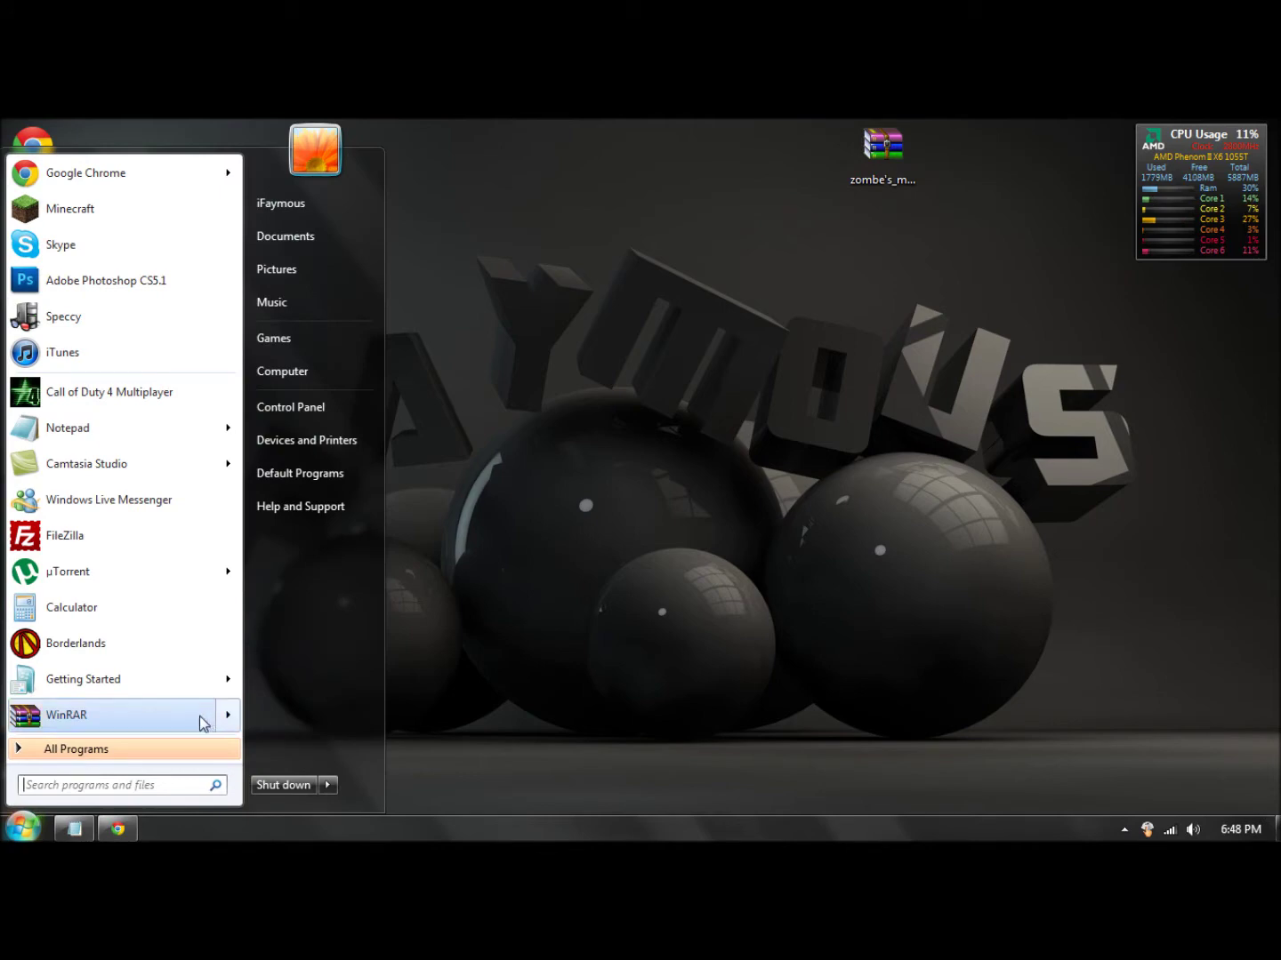
{"action": "left_click", "coordinate": [57, 780]}
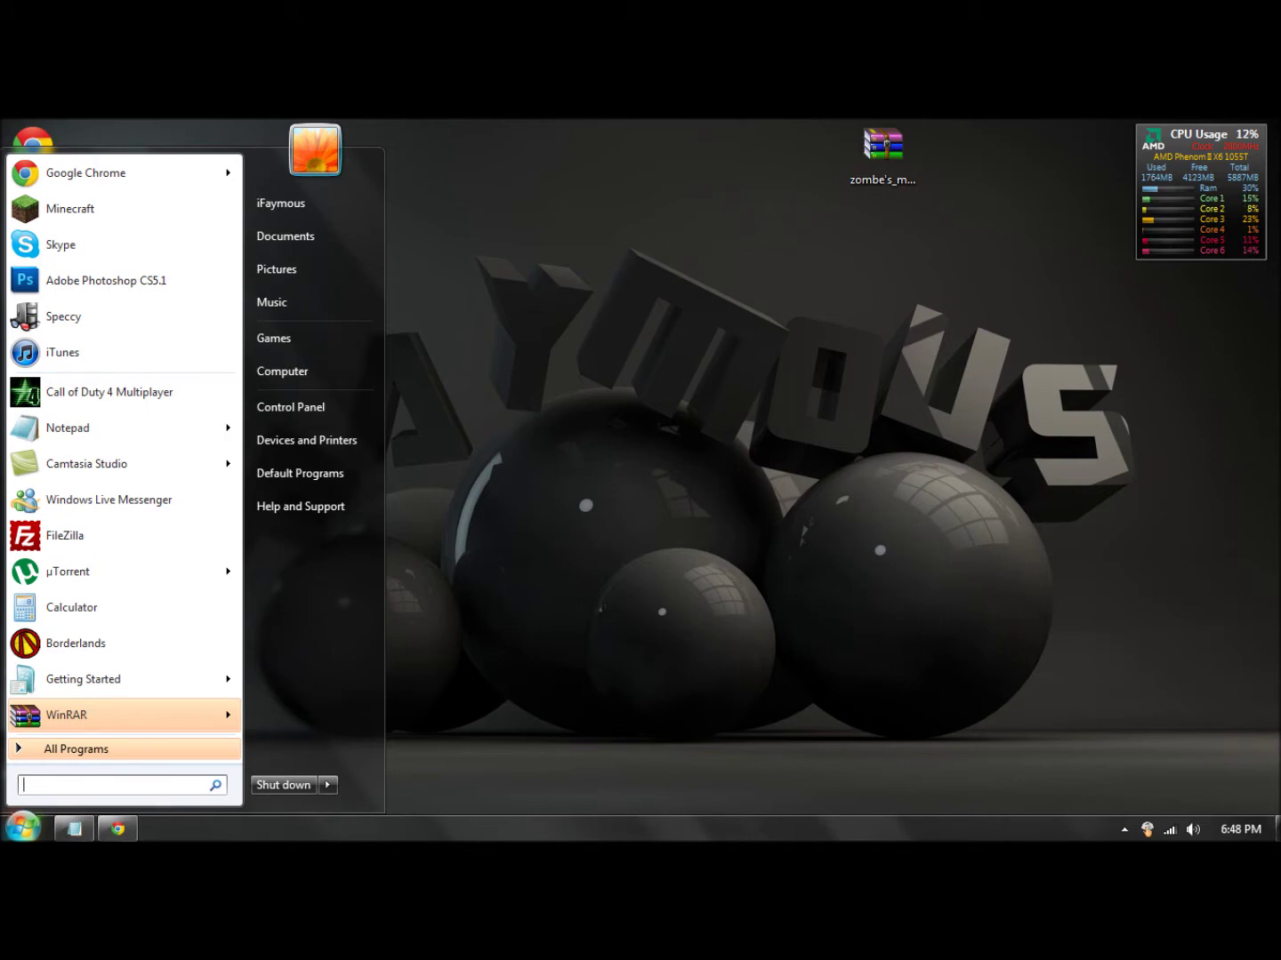
{"action": "type", "text": "%appdata%"}
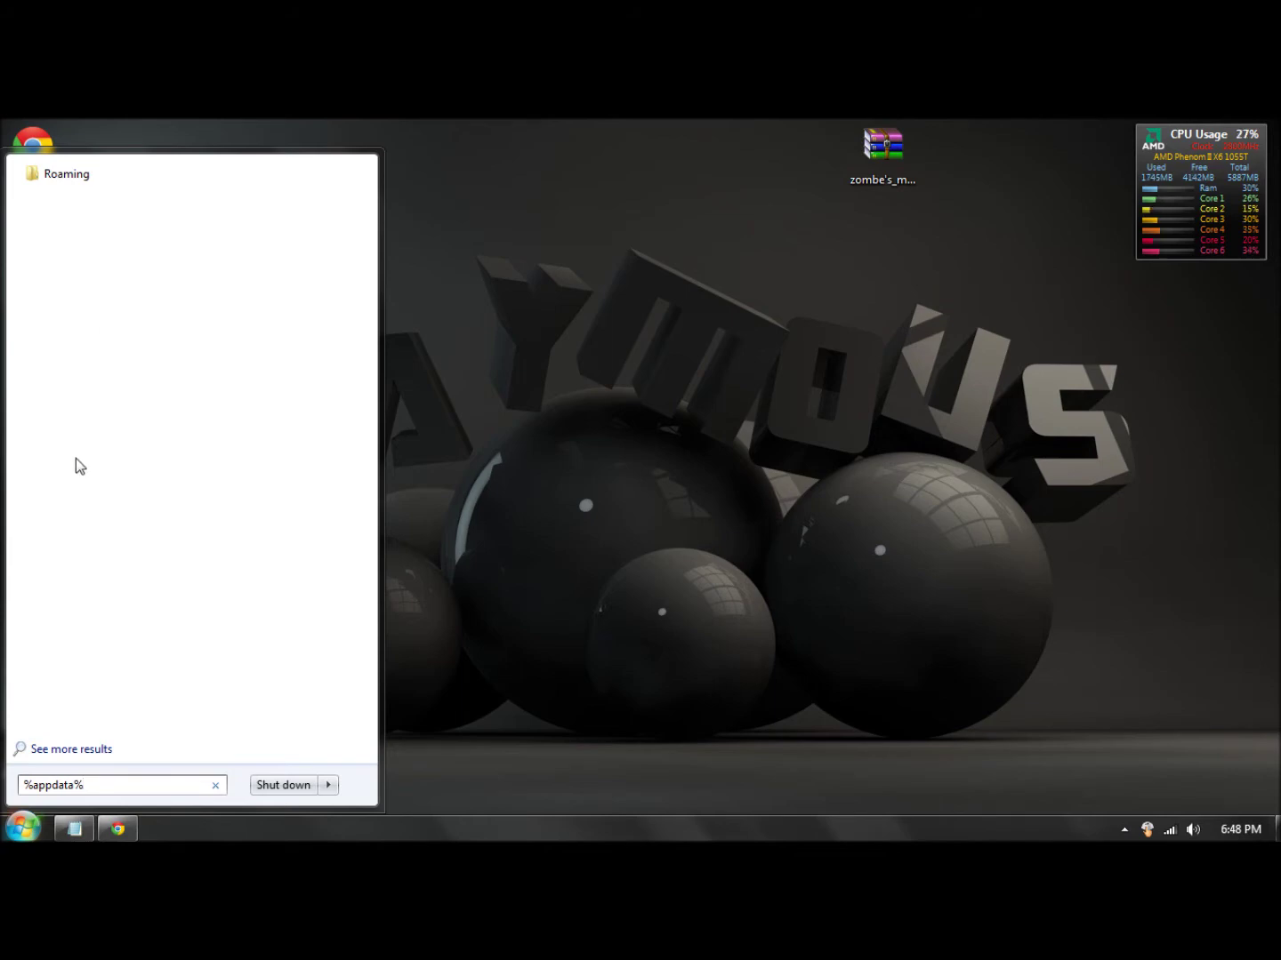
{"action": "left_click", "coordinate": [66, 174]}
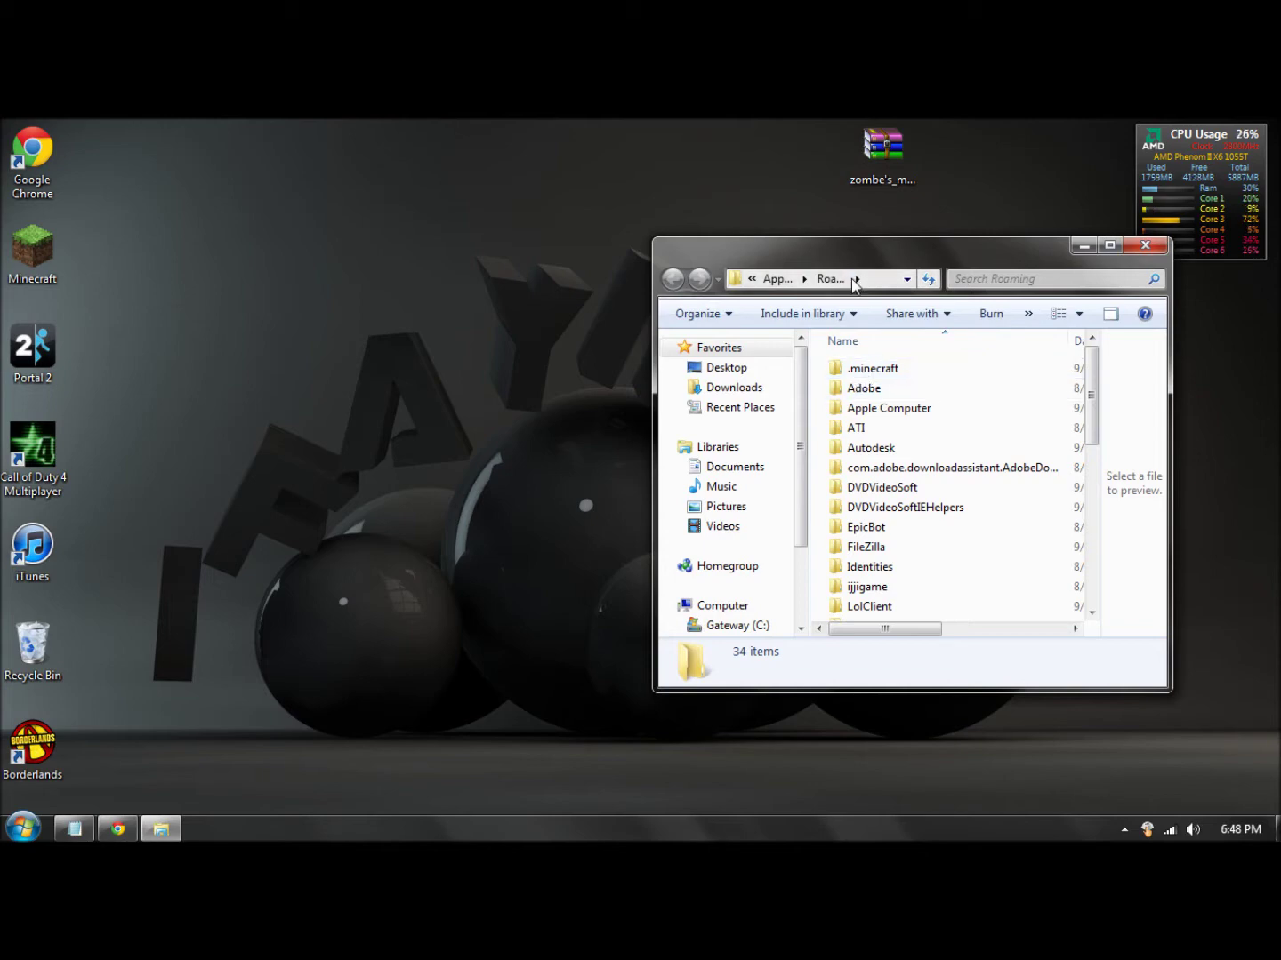
Widen and reposition the Roaming window, and open the bin folder inside .minecraft
{"action": "left_click_drag", "start_coordinate": [842, 253], "coordinate": [521, 203]}
{"action": "left_click_drag", "start_coordinate": [329, 388], "coordinate": [228, 378]}
{"action": "left_click_drag", "start_coordinate": [459, 204], "coordinate": [557, 245]}
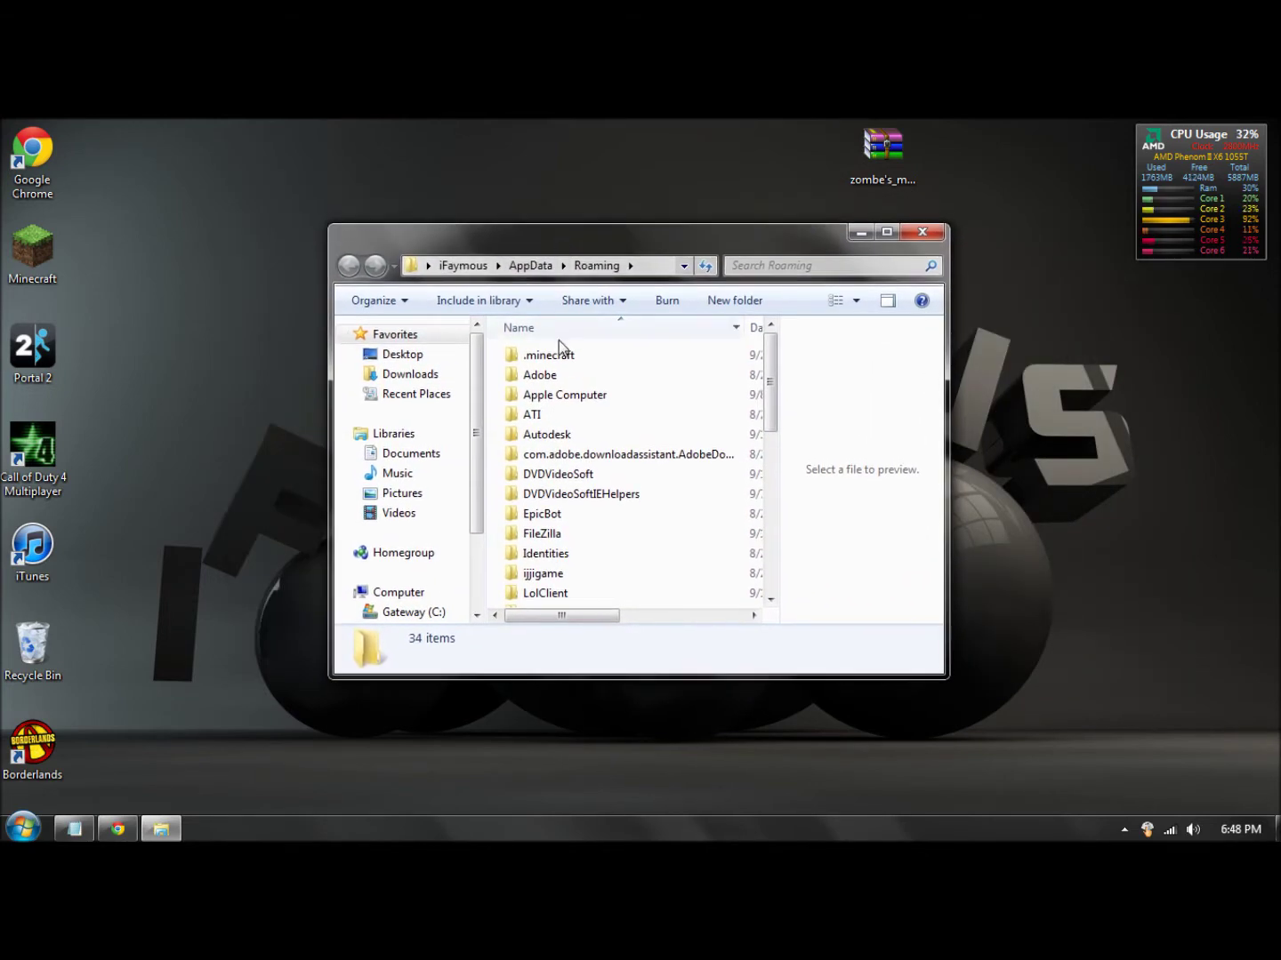
{"action": "double_click", "coordinate": [561, 356]}
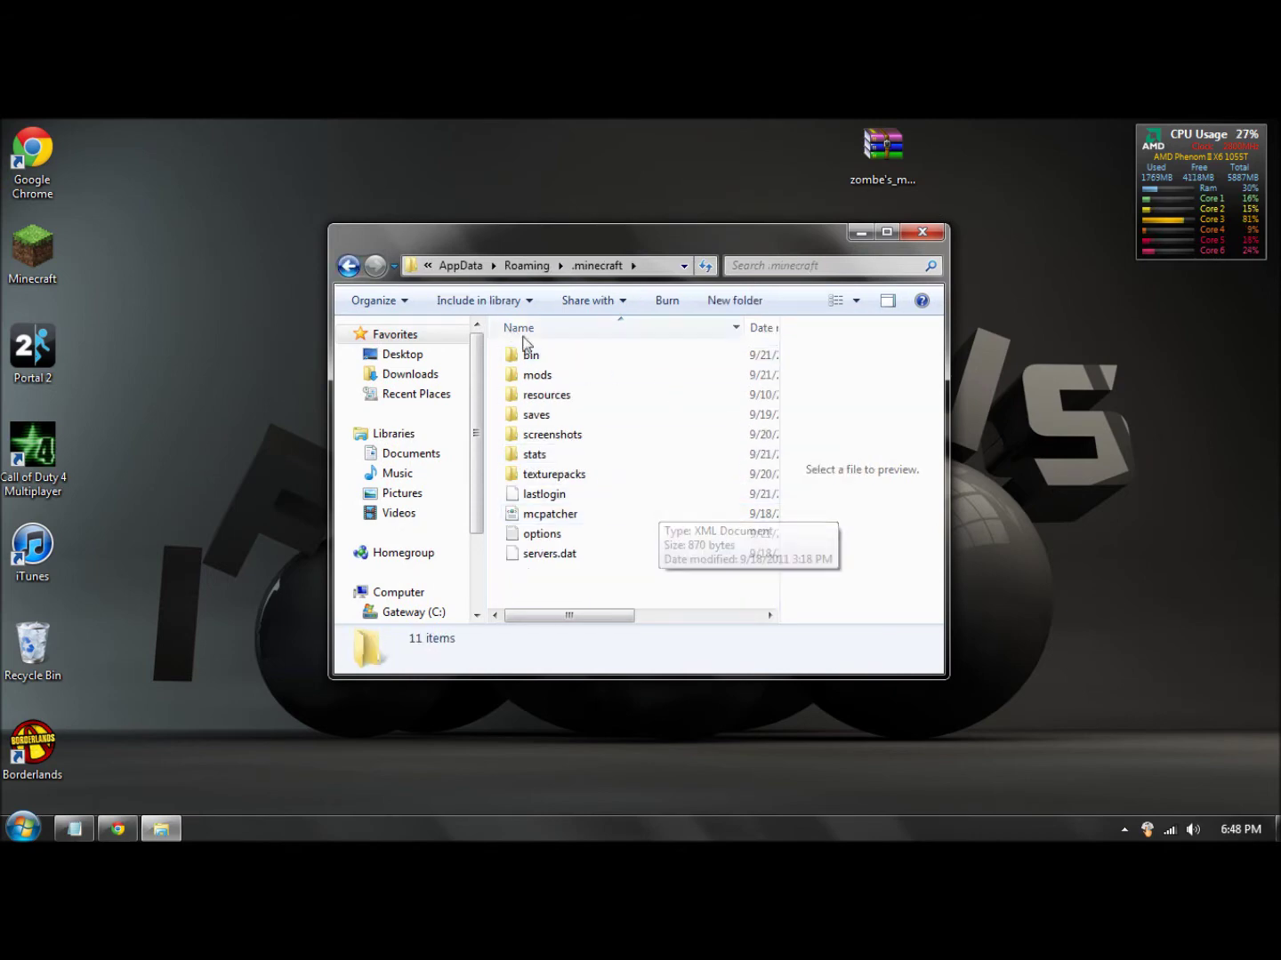
{"action": "double_click", "coordinate": [533, 357]}
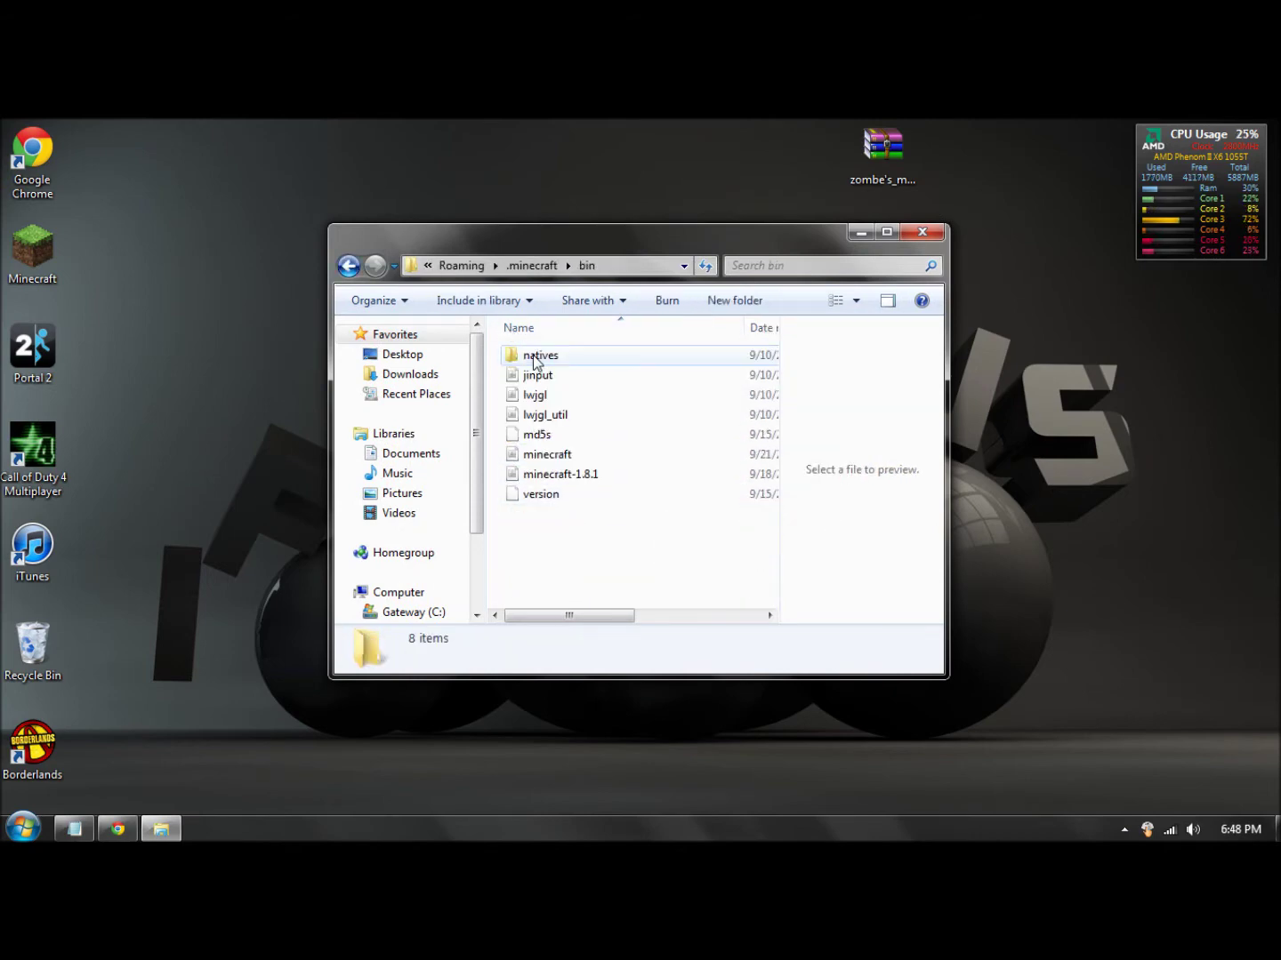
Open the minecraft jar file, not the minecraft-1.8.1 one, with WinRAR archiver
{"action": "left_click", "coordinate": [526, 458]}
{"action": "left_click", "coordinate": [553, 479]}
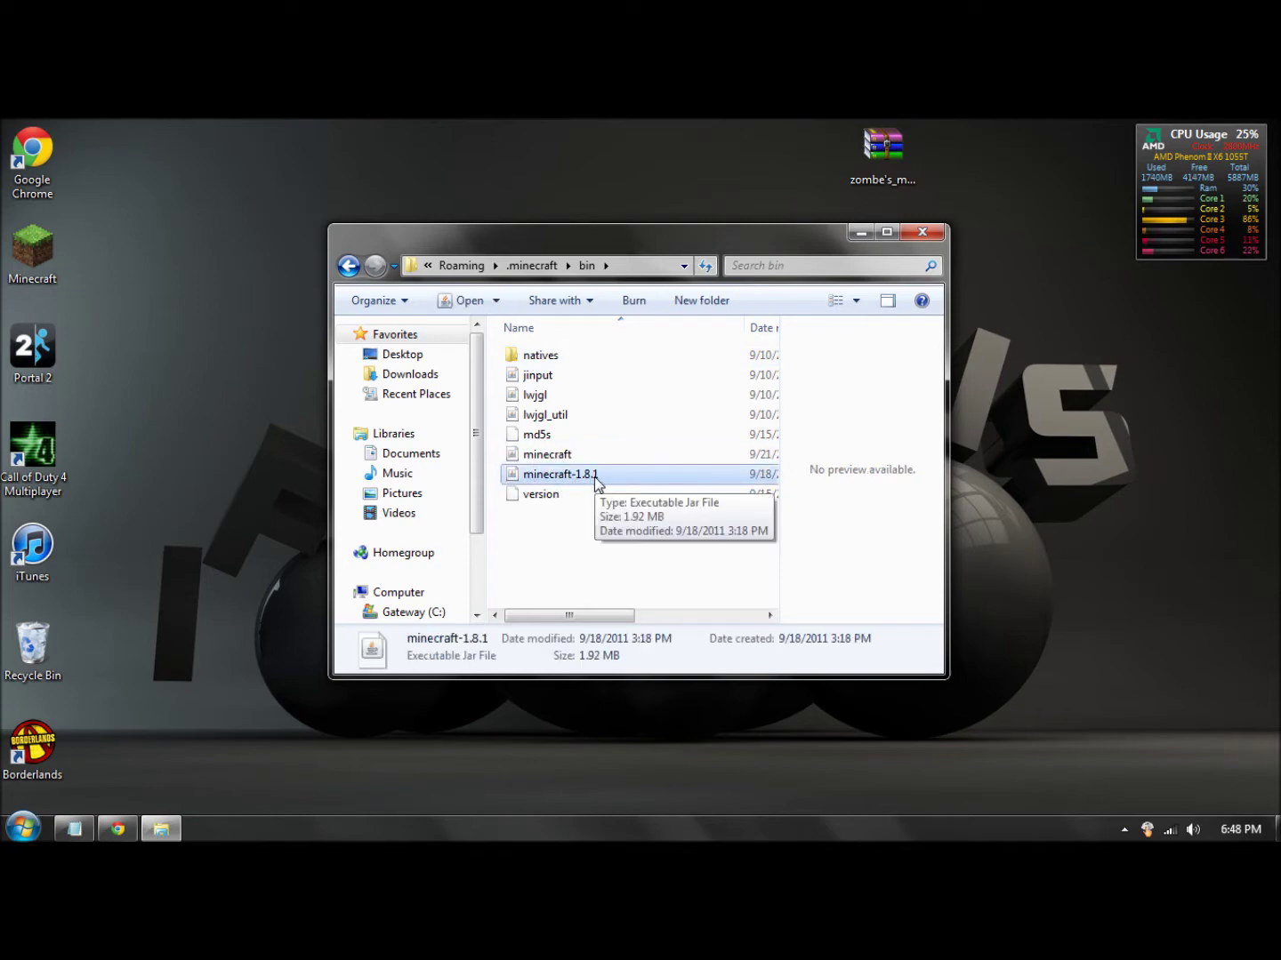
{"action": "left_click", "coordinate": [545, 456]}
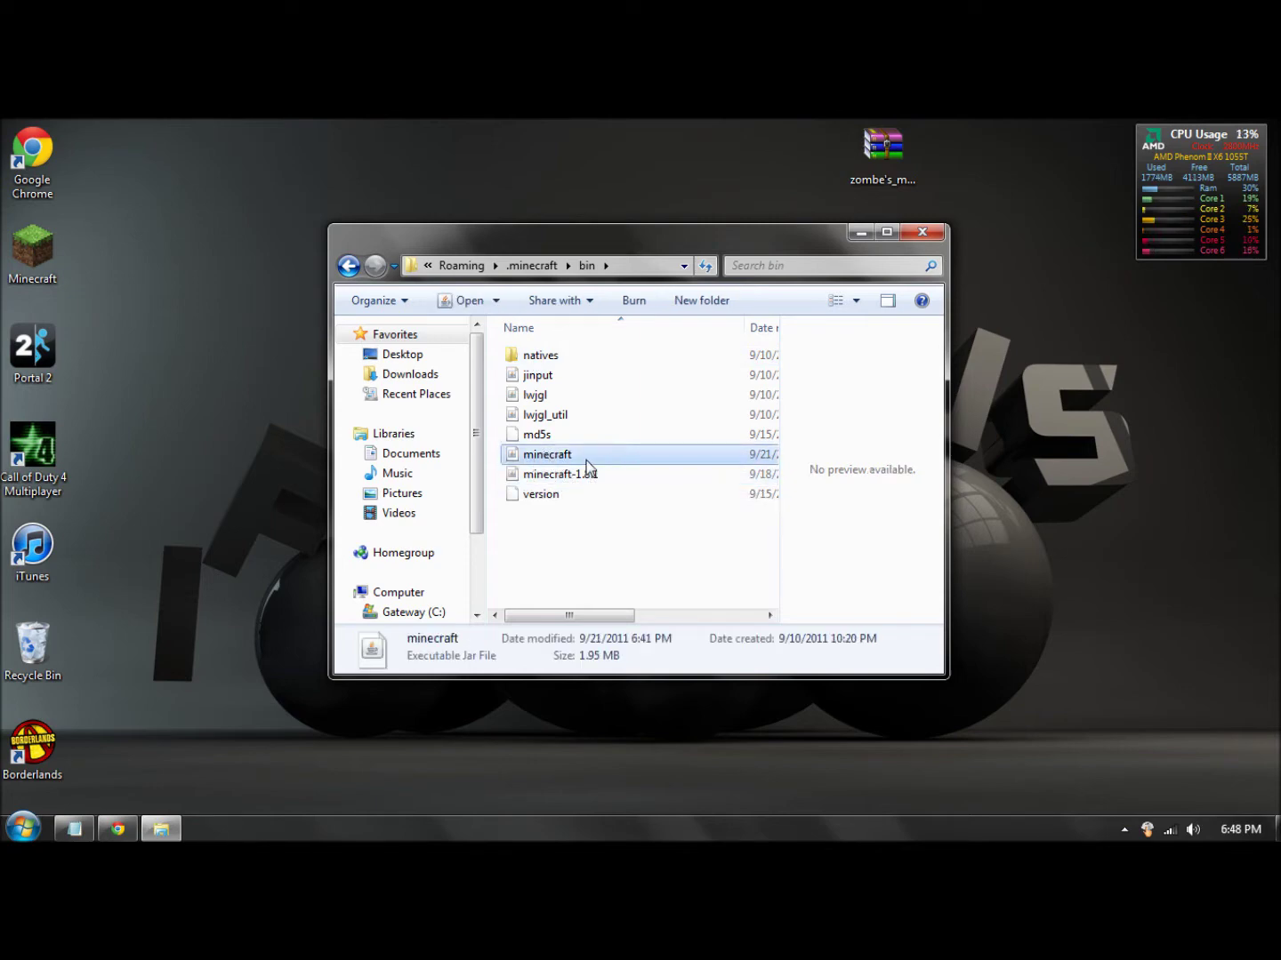
{"action": "right_click", "coordinate": [548, 458]}
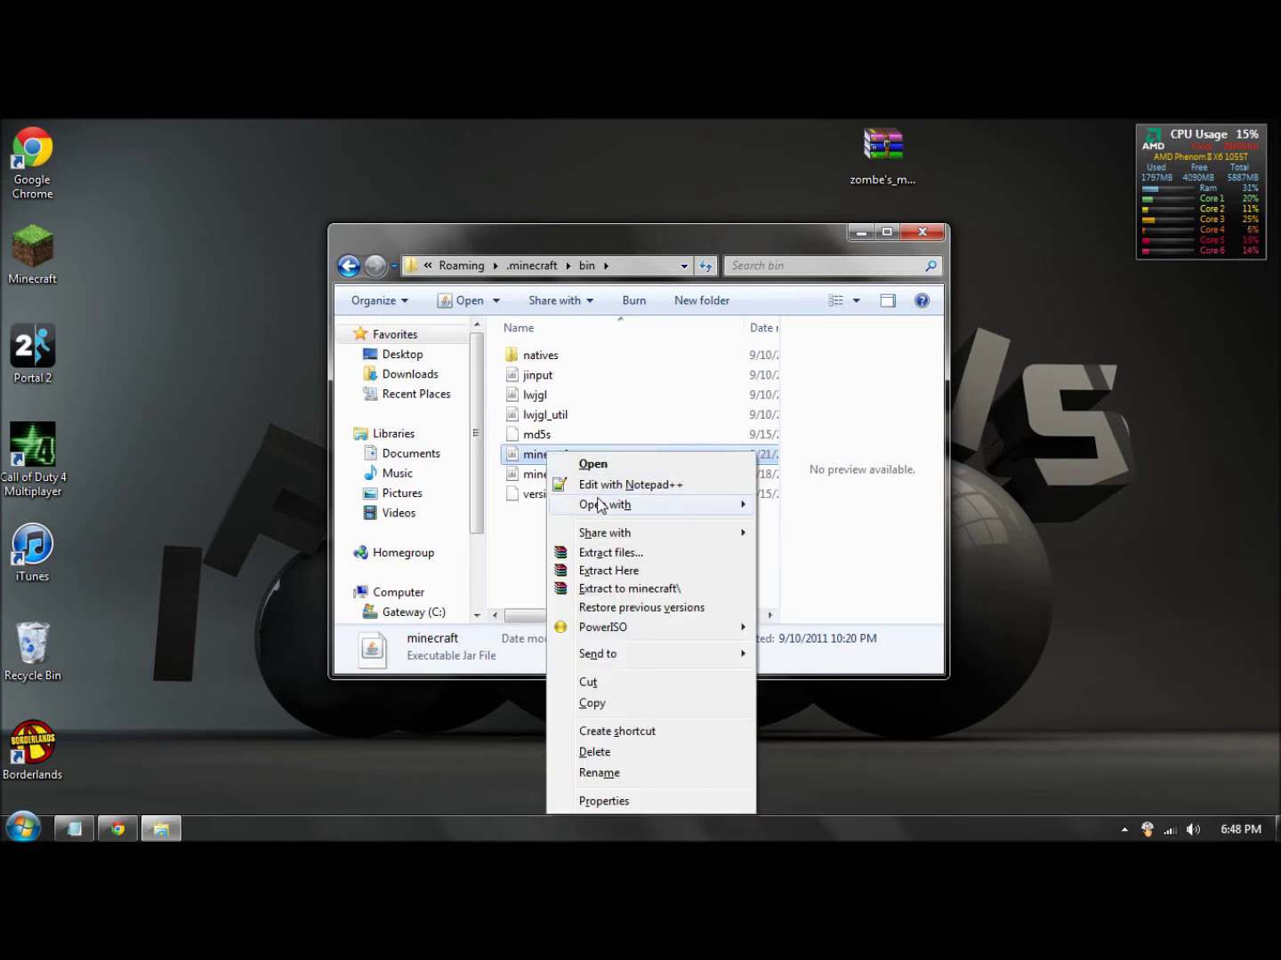
{"action": "mouse_move", "coordinate": [595, 507]}
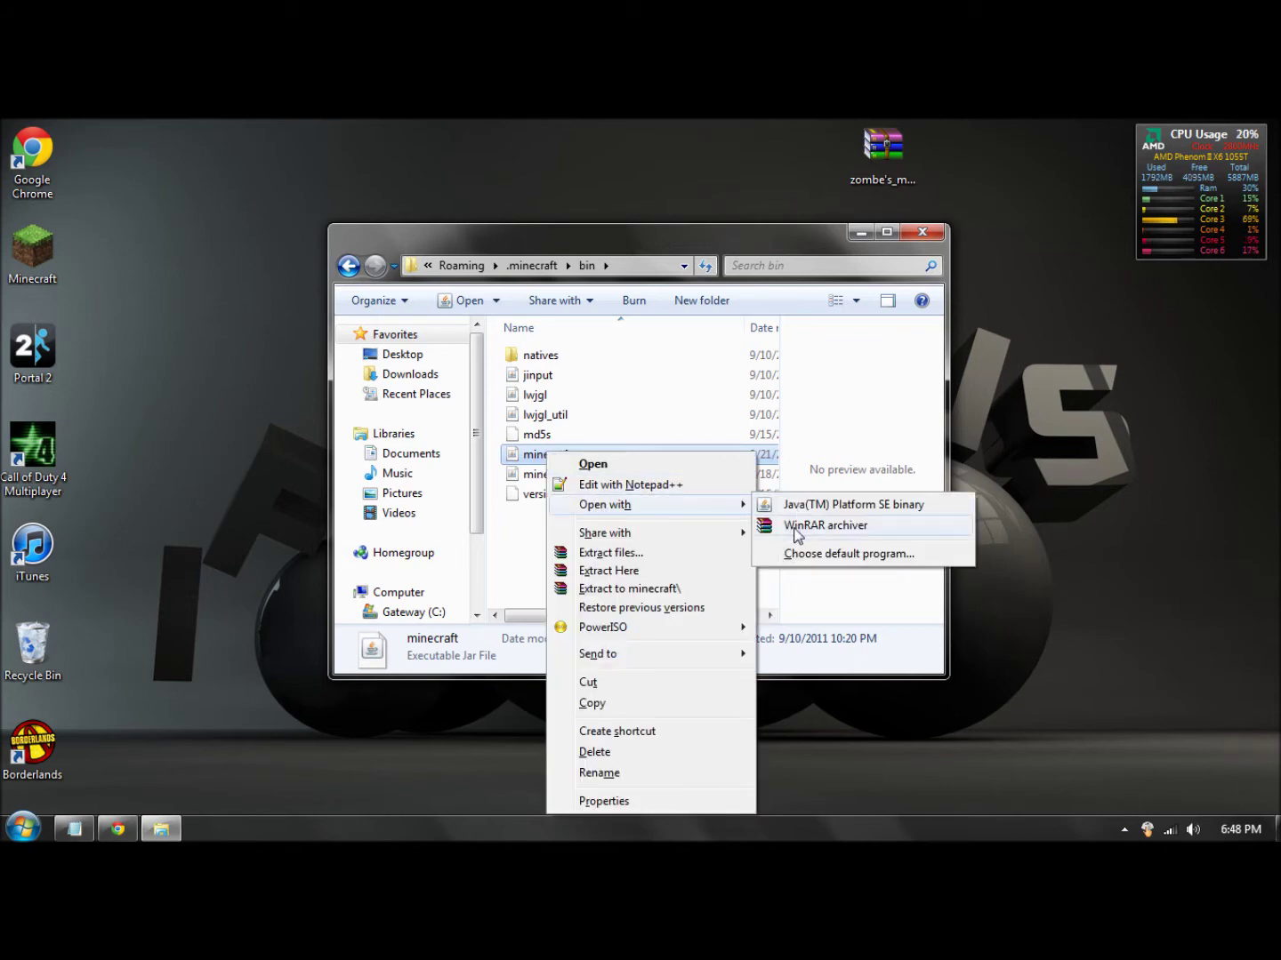
{"action": "left_click", "coordinate": [825, 525]}
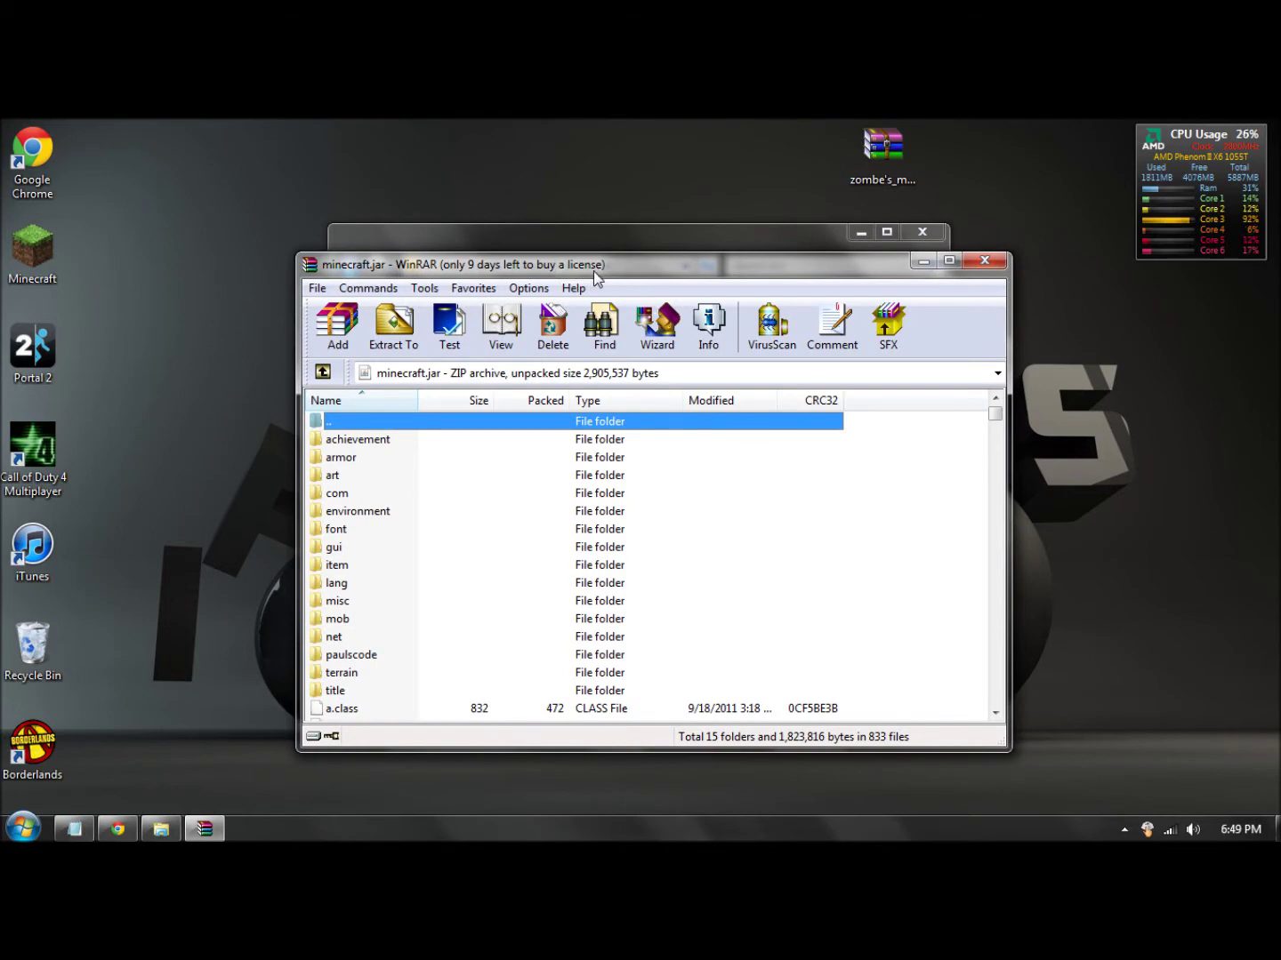
Minimize the bin folder window and move the minecraft.jar archive window clear of the modpack archive on the desktop
{"action": "left_click_drag", "start_coordinate": [594, 274], "coordinate": [689, 369]}
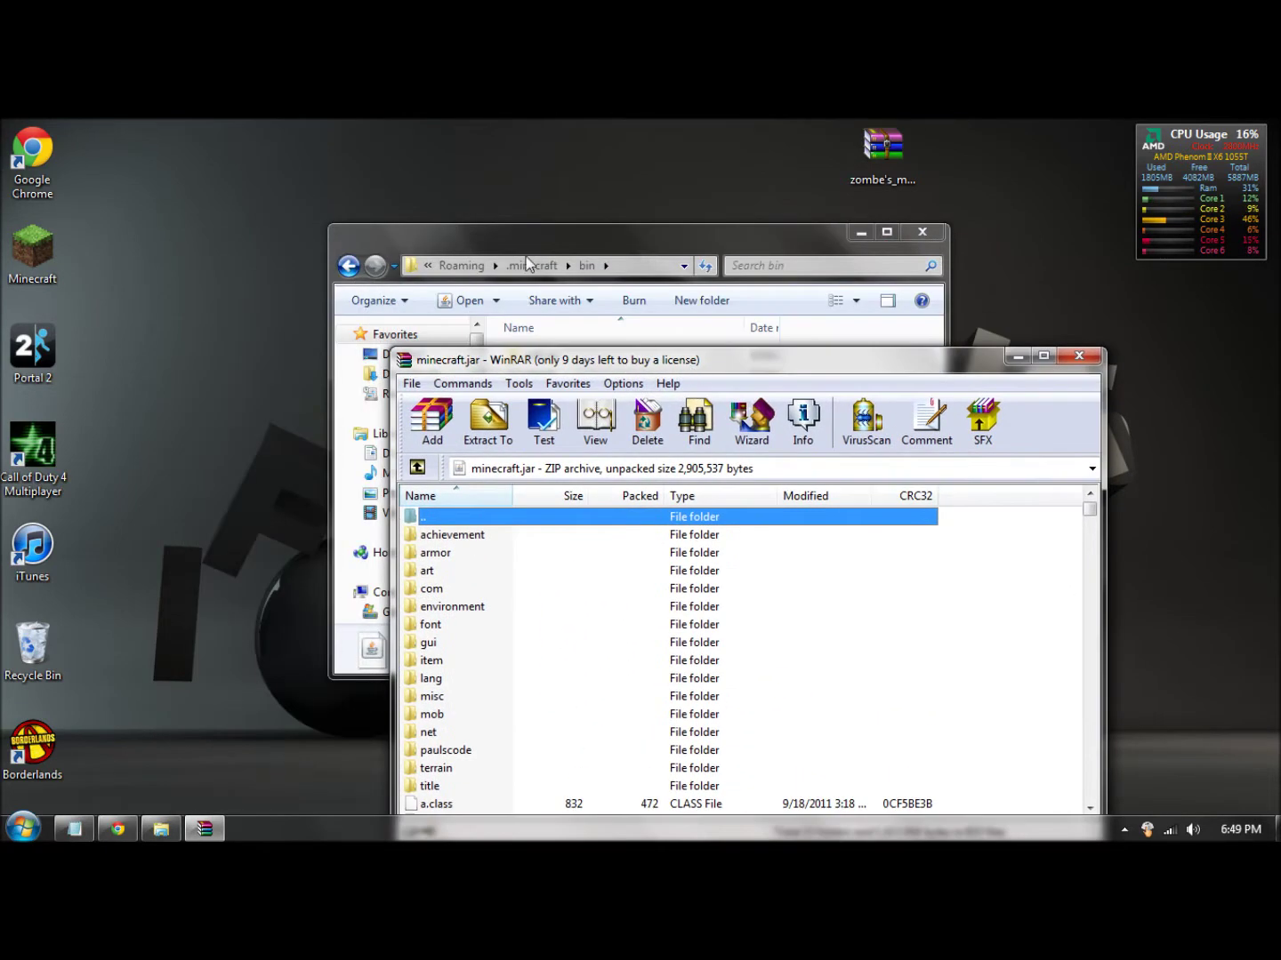
{"action": "left_click", "coordinate": [527, 261]}
{"action": "left_click_drag", "start_coordinate": [481, 222], "coordinate": [340, 190]}
{"action": "left_click", "coordinate": [690, 186]}
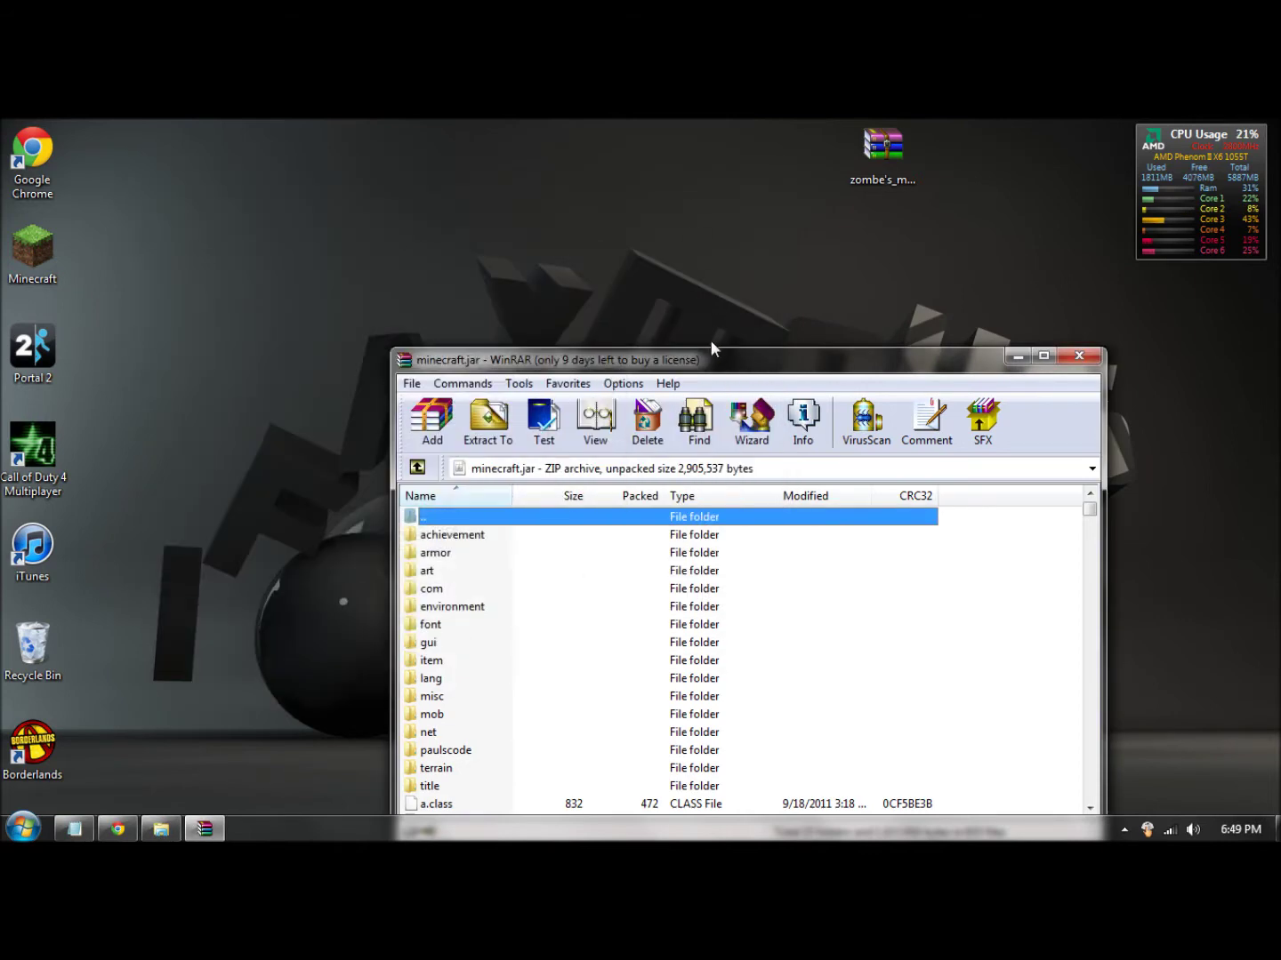
{"action": "left_click_drag", "start_coordinate": [710, 351], "coordinate": [352, 249]}
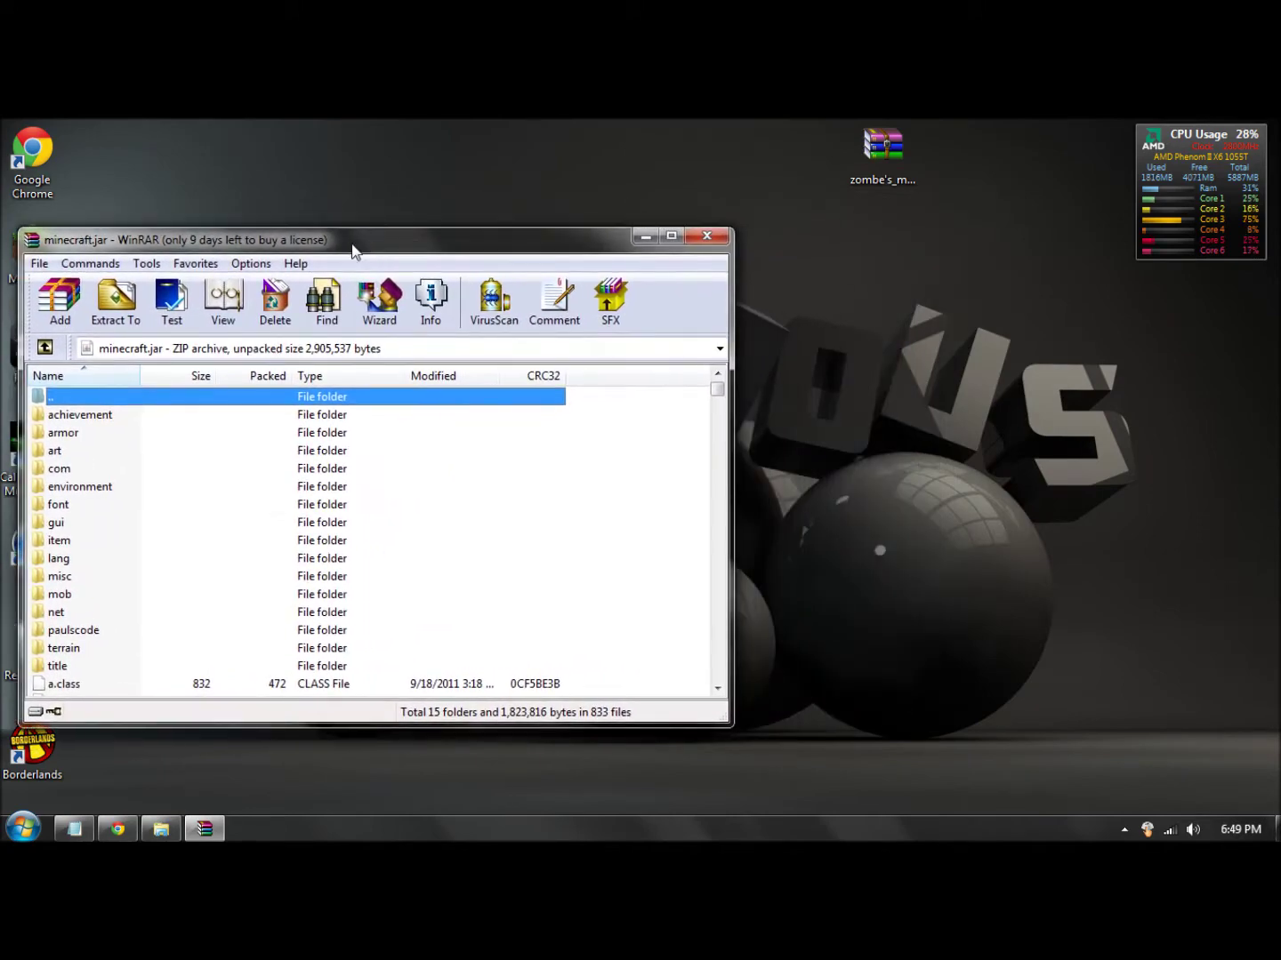
Examine the folders and class files listed inside the minecraft.jar archive
{"action": "scroll", "coordinate": [228, 440], "scroll_direction": "down", "scroll_amount": 5}
{"action": "scroll", "coordinate": [227, 440], "scroll_direction": "up", "scroll_amount": 5}
{"action": "scroll", "coordinate": [240, 441], "scroll_direction": "down", "scroll_amount": 3}
{"action": "scroll", "coordinate": [249, 443], "scroll_direction": "up", "scroll_amount": 3}
{"action": "scroll", "coordinate": [255, 445], "scroll_direction": "down", "scroll_amount": 20}
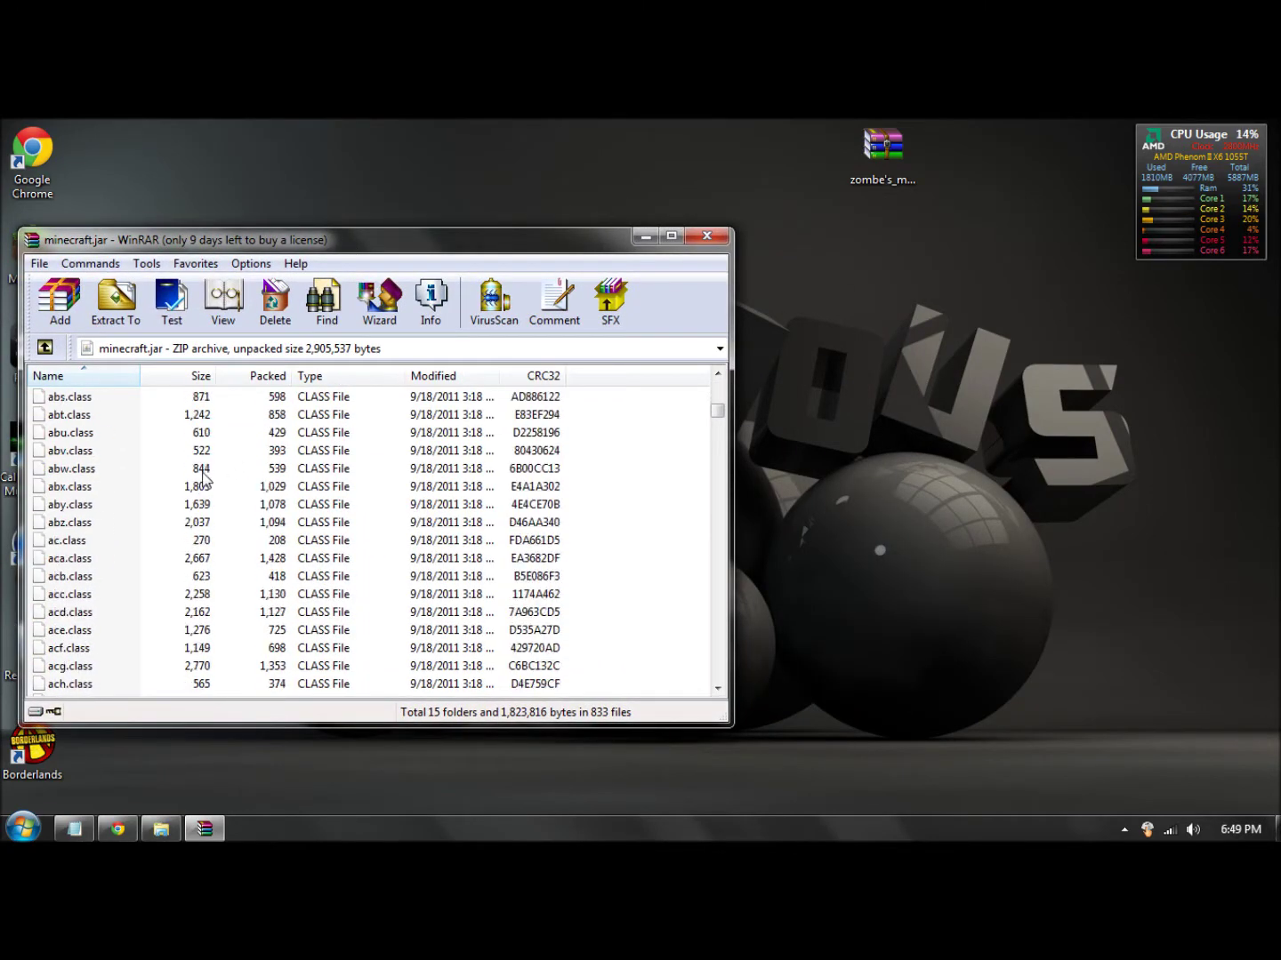
{"action": "scroll", "coordinate": [209, 476], "scroll_direction": "up", "scroll_amount": 9}
{"action": "scroll", "coordinate": [224, 474], "scroll_direction": "down", "scroll_amount": 6}
{"action": "scroll", "coordinate": [235, 480], "scroll_direction": "up", "scroll_amount": 12}
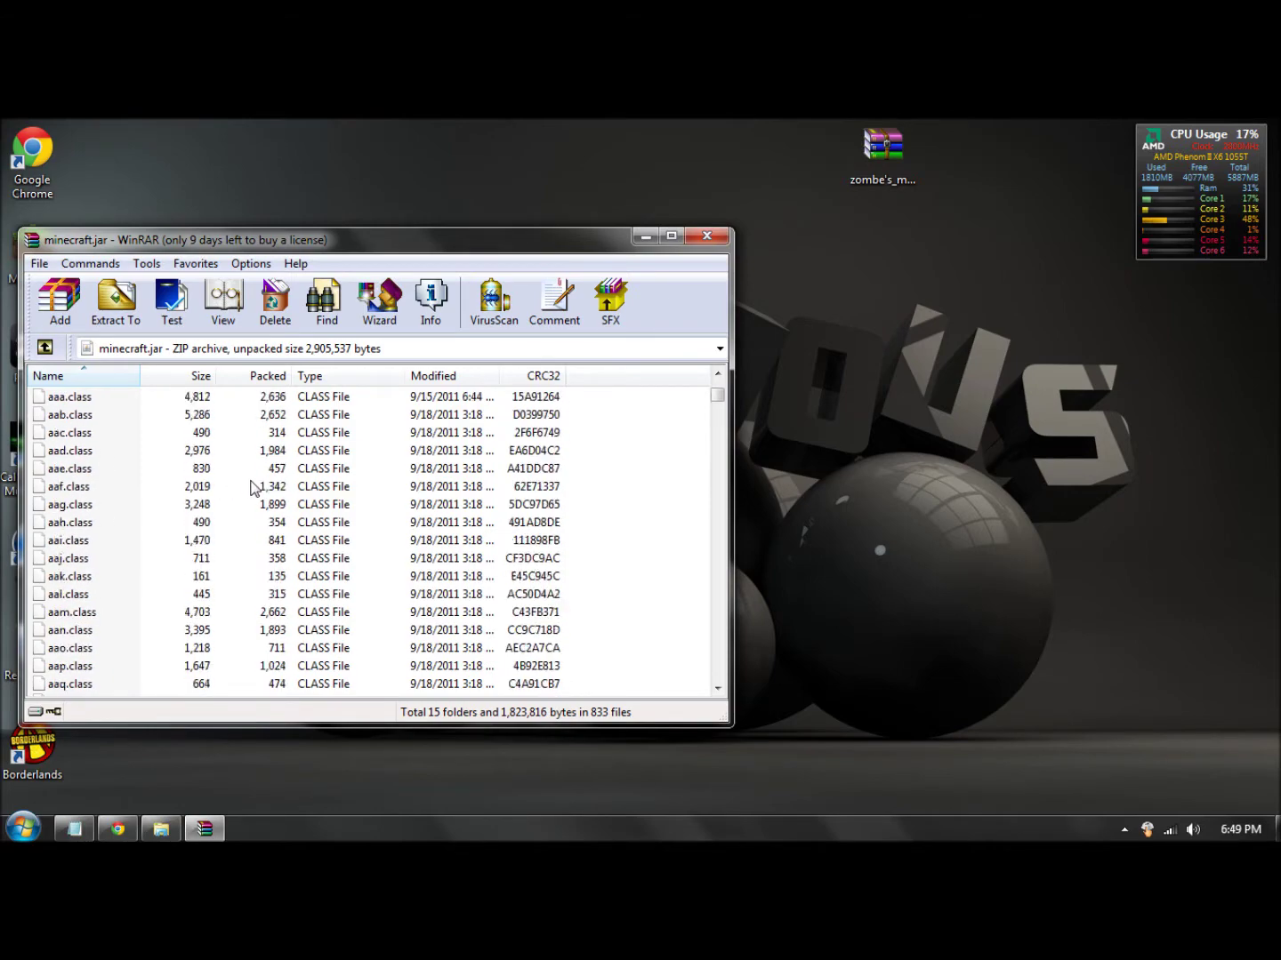
{"action": "scroll", "coordinate": [252, 486], "scroll_direction": "up", "scroll_amount": 6}
{"action": "scroll", "coordinate": [140, 600], "scroll_direction": "down", "scroll_amount": 5}
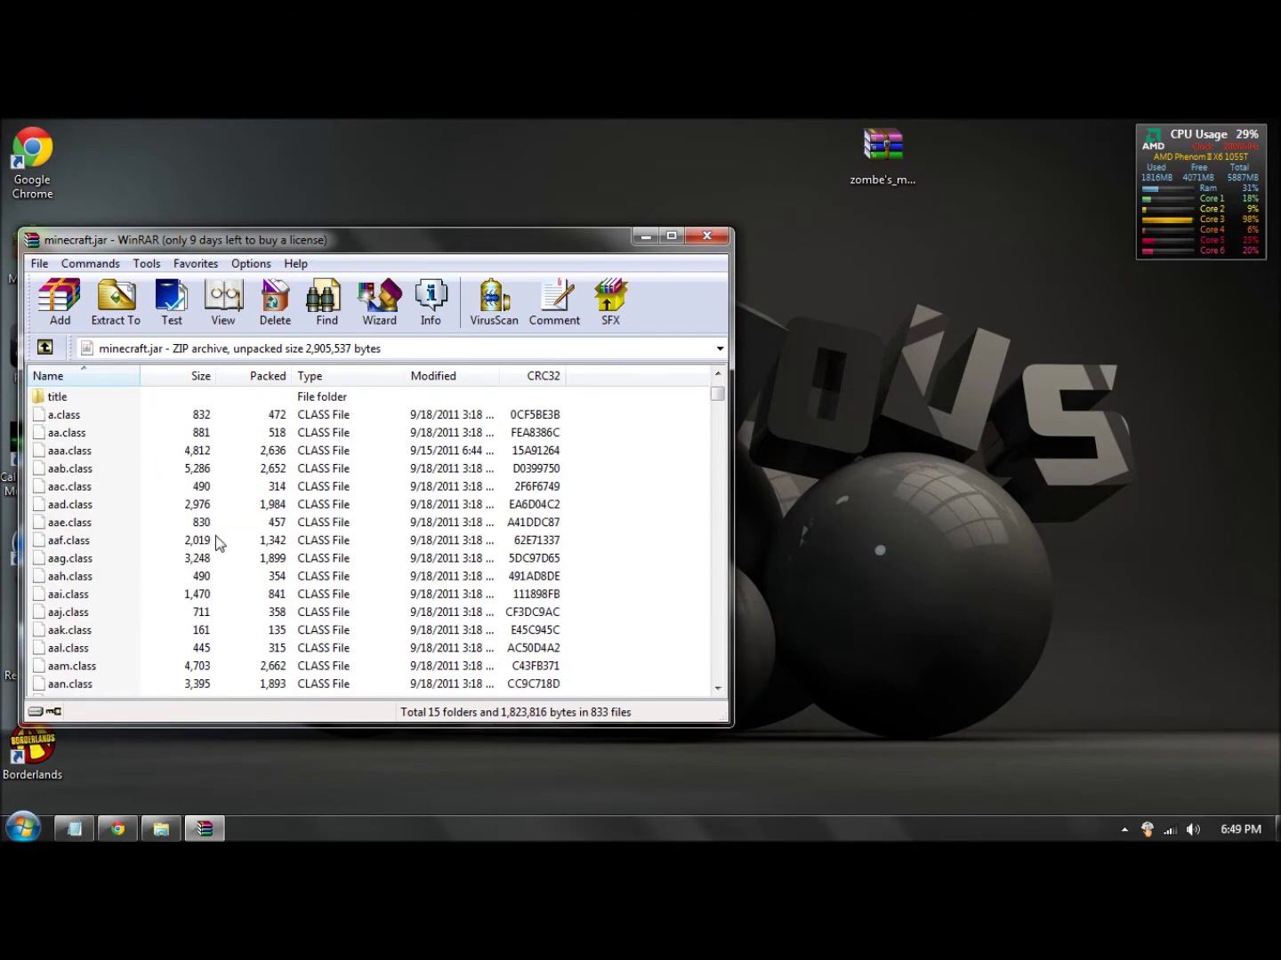
Narrow the minecraft.jar archive window and open the zombe's modpack archive from the desktop beside it
{"action": "scroll", "coordinate": [357, 435], "scroll_direction": "down", "scroll_amount": 3}
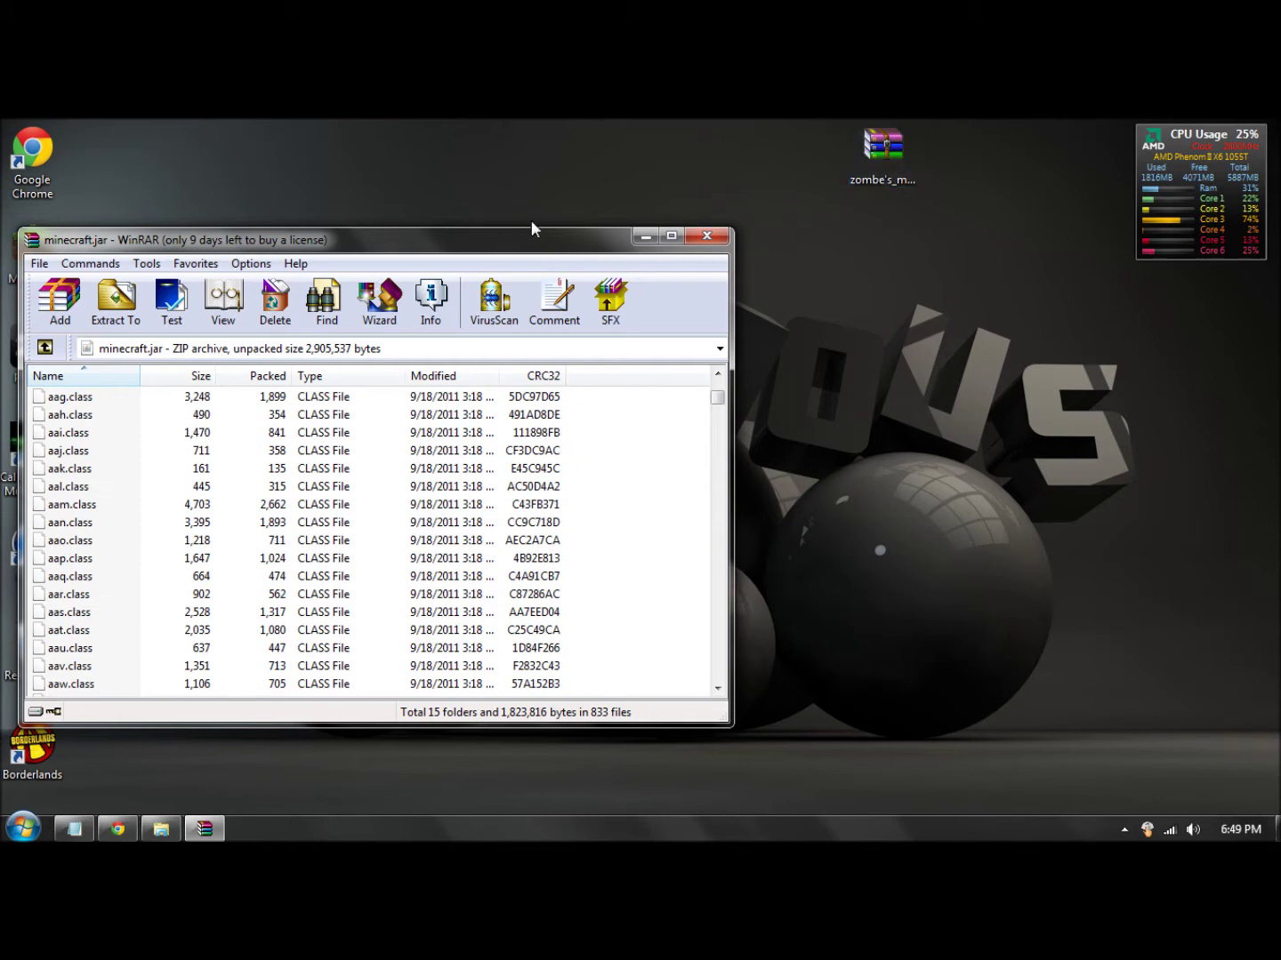
{"action": "left_click_drag", "start_coordinate": [731, 334], "coordinate": [640, 333]}
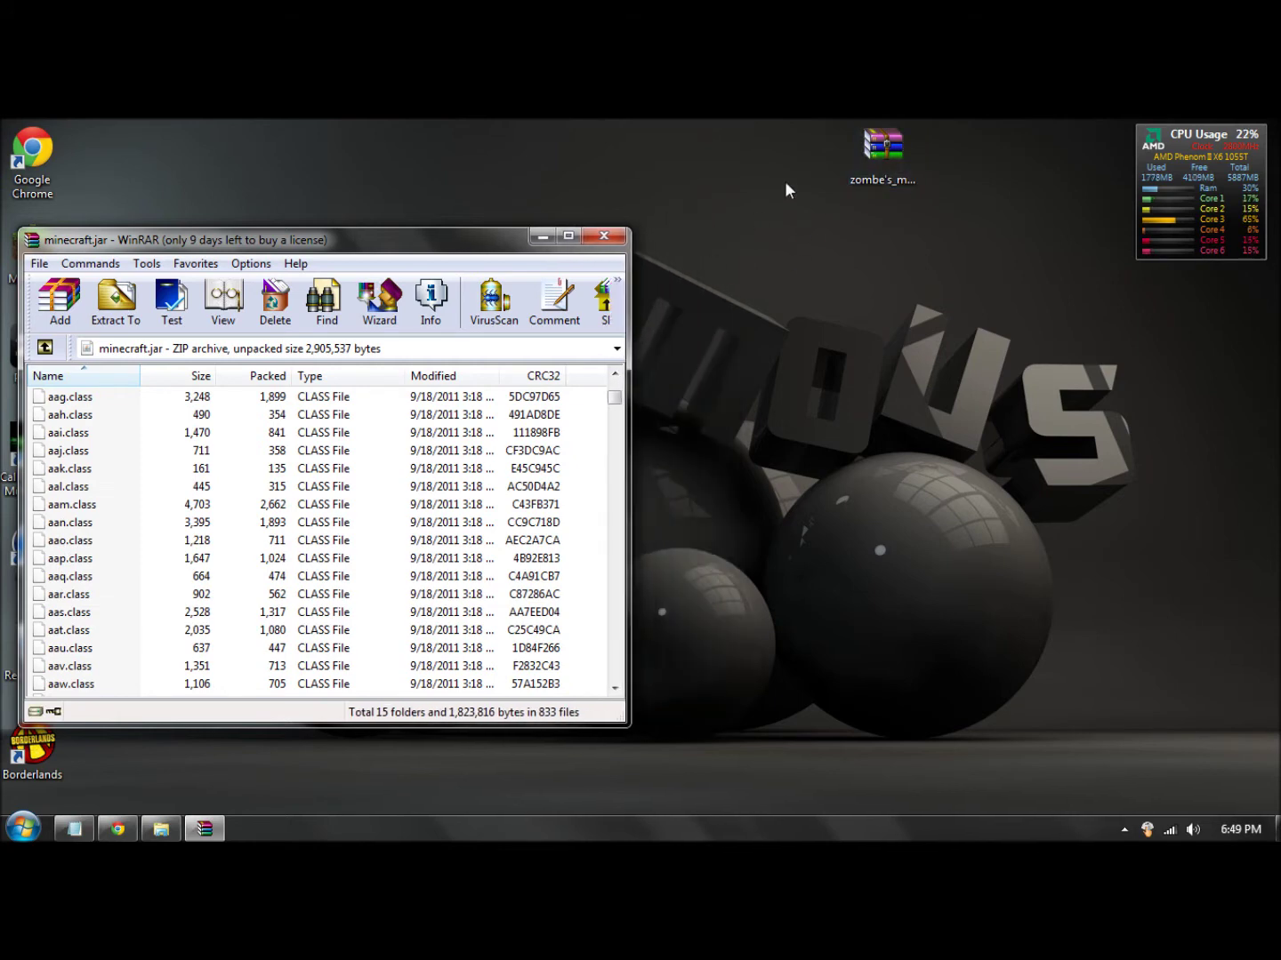
{"action": "left_click_drag", "start_coordinate": [244, 240], "coordinate": [230, 252]}
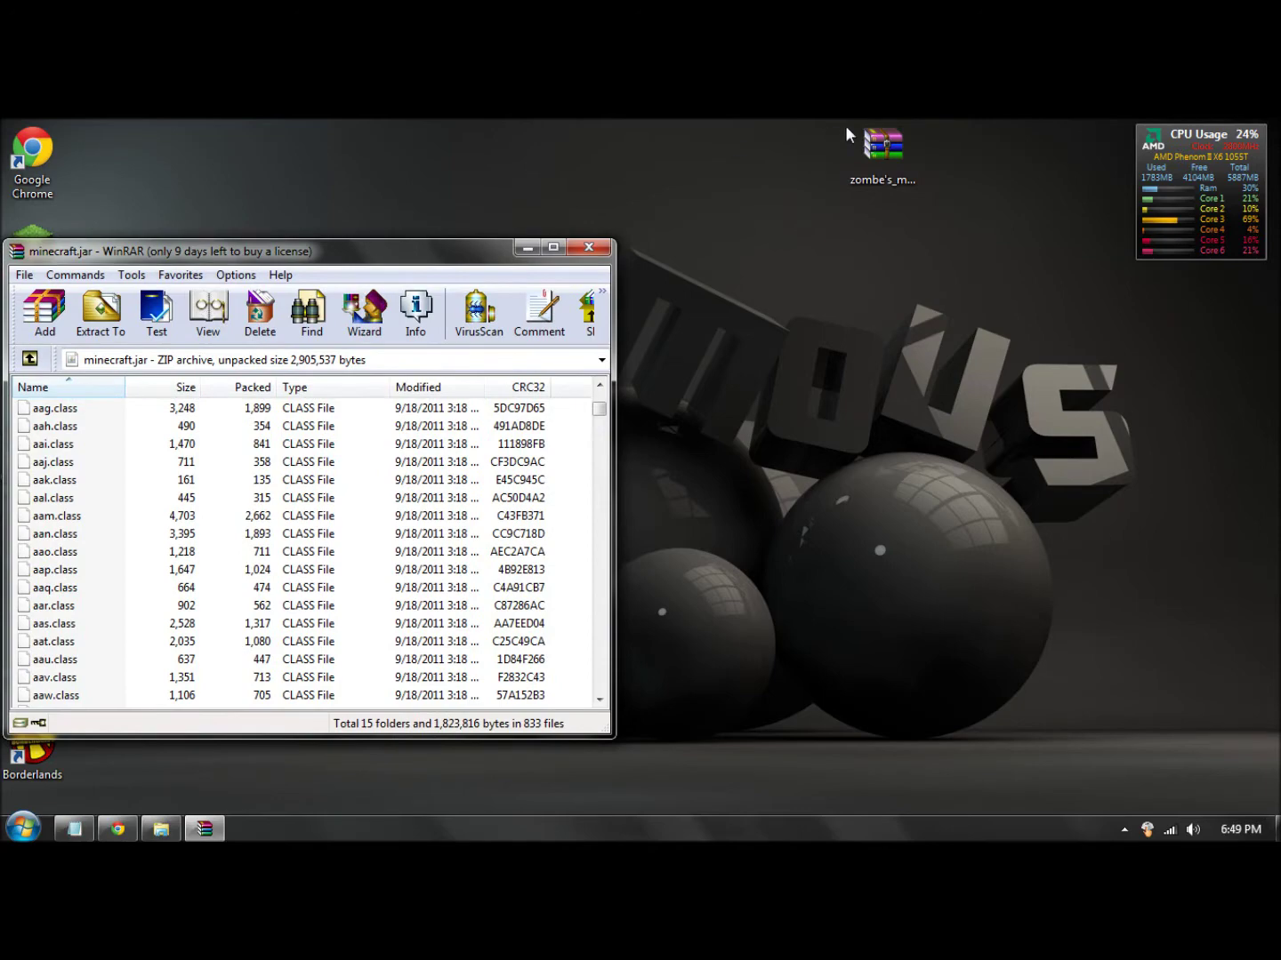
{"action": "double_click", "coordinate": [885, 168]}
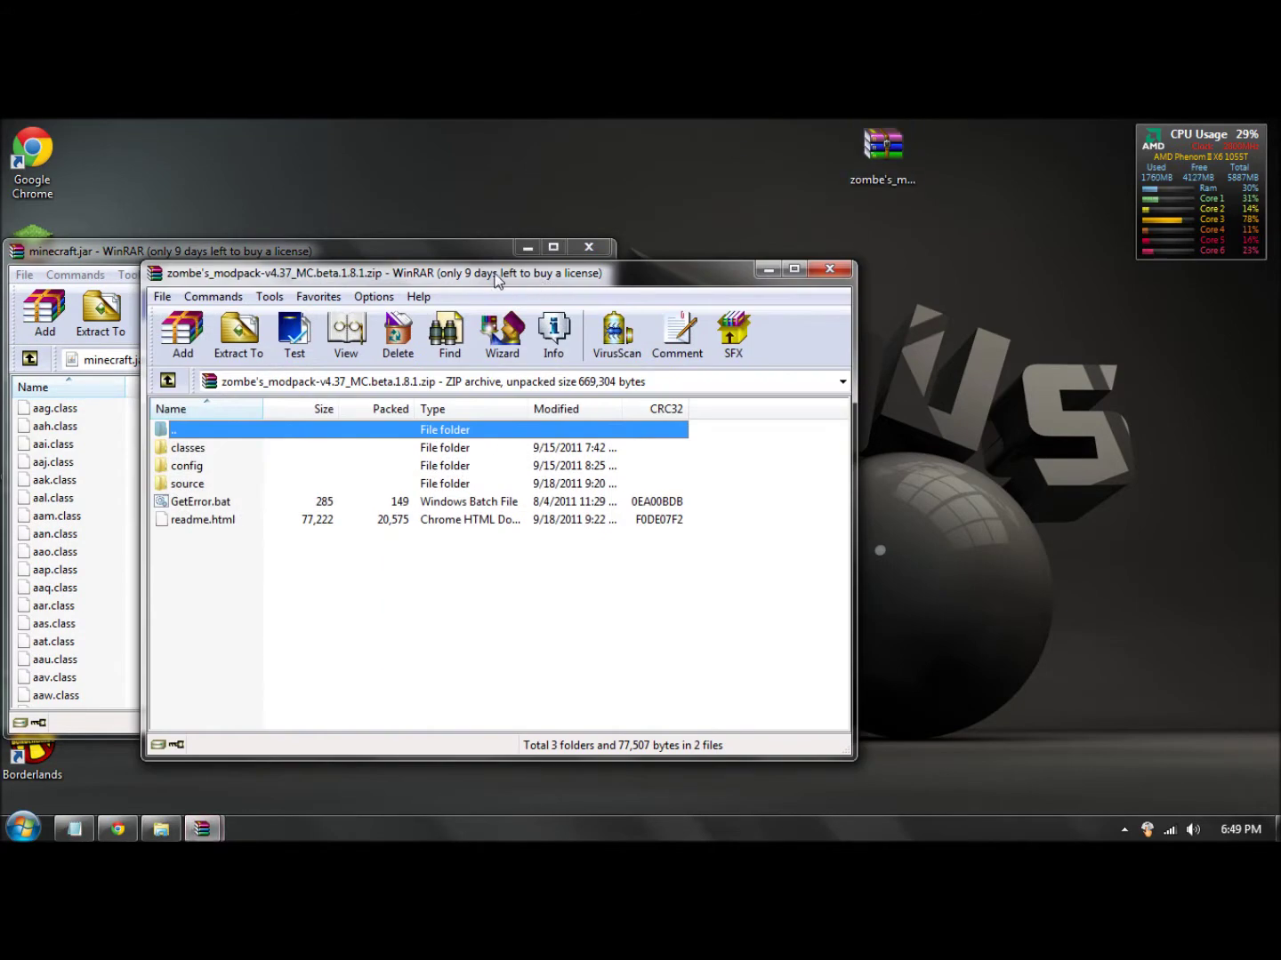
{"action": "left_click_drag", "start_coordinate": [496, 279], "coordinate": [950, 260]}
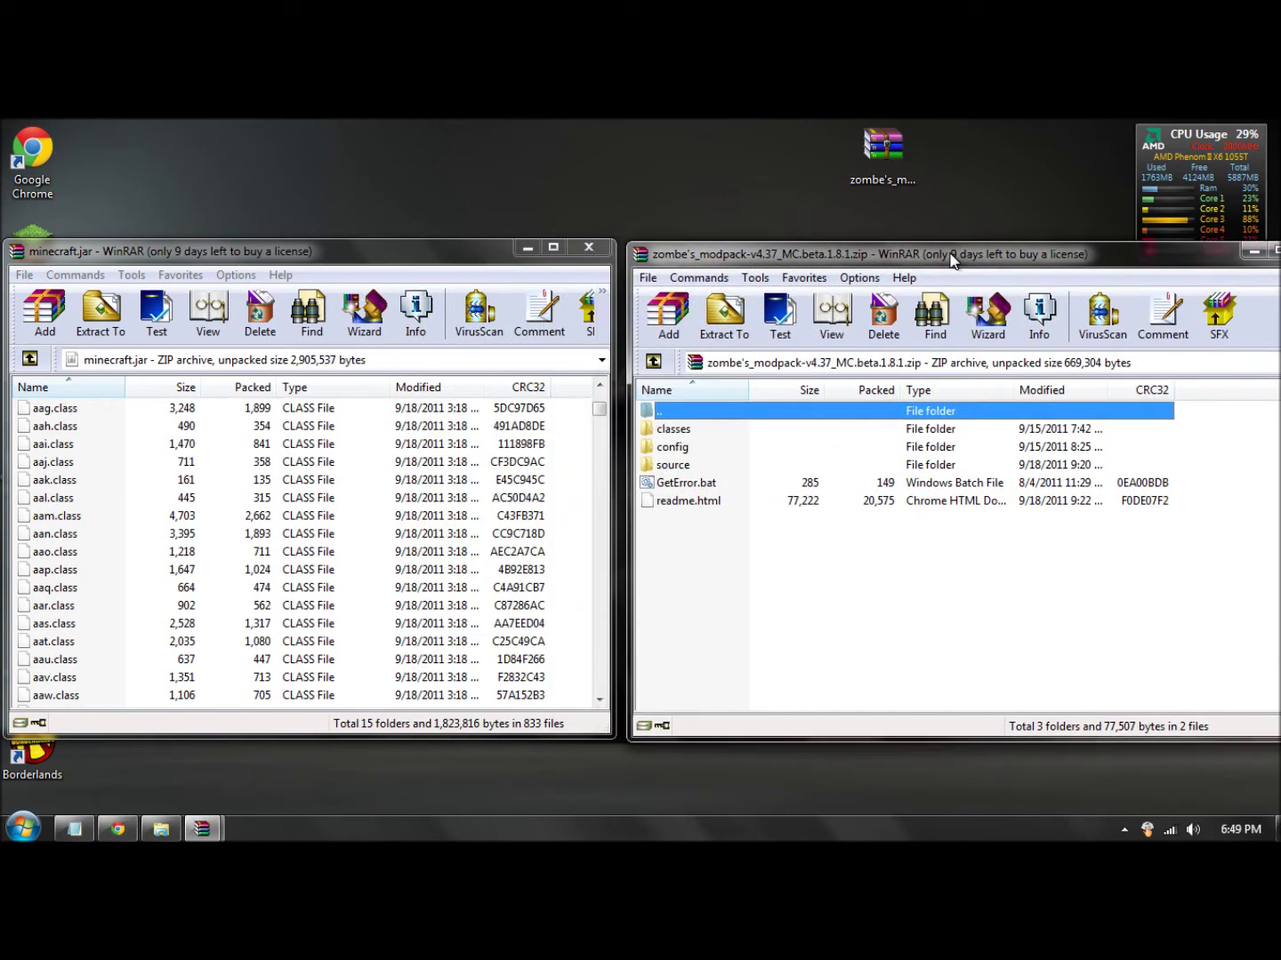
Add all the class files from the modpack's classes folder to minecraft.jar, using the Add and replace files update mode
{"action": "double_click", "coordinate": [673, 431]}
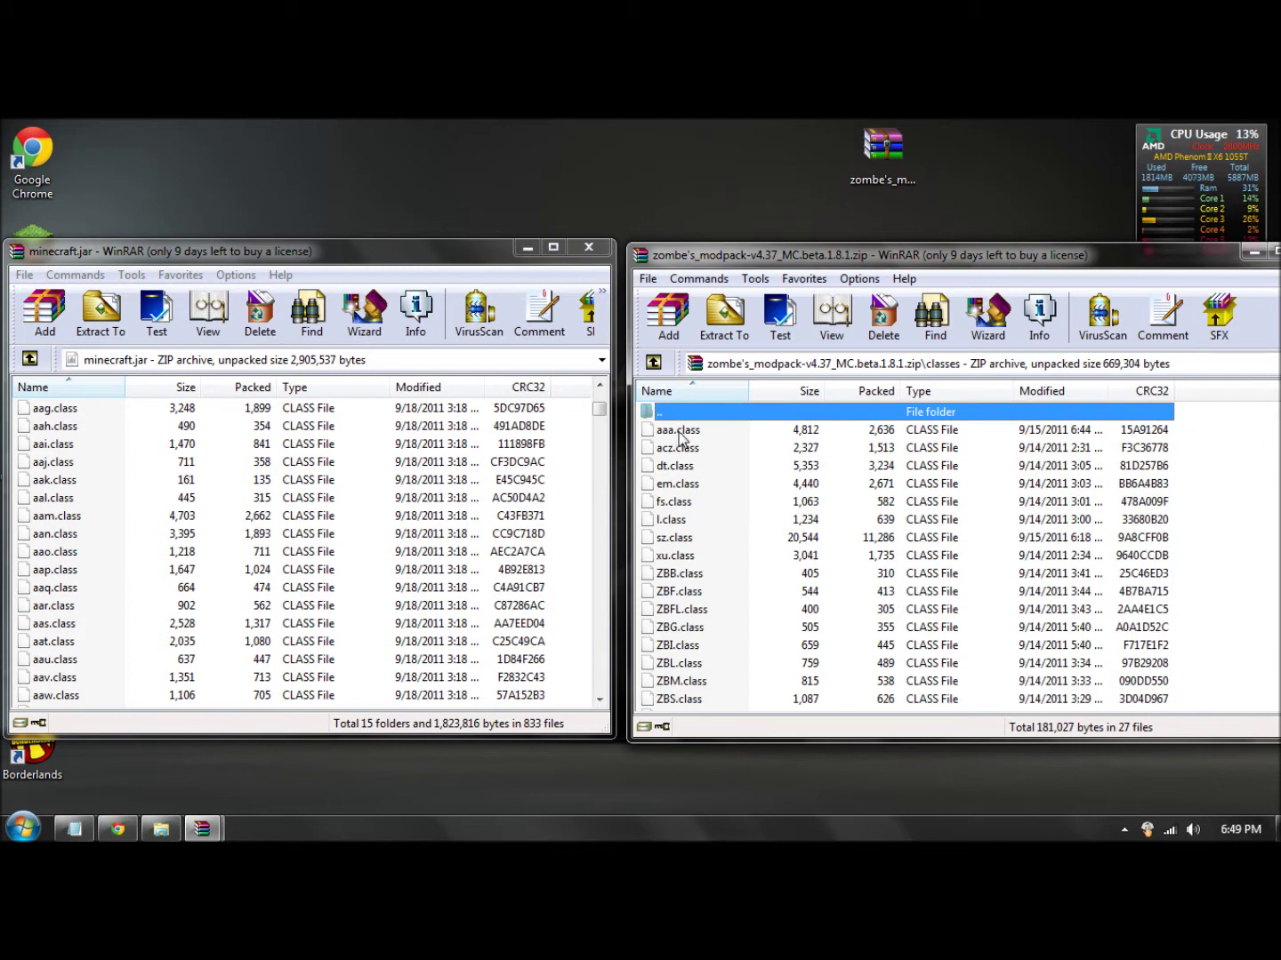
{"action": "left_click", "coordinate": [681, 434]}
{"action": "left_click_drag", "start_coordinate": [1191, 428], "coordinate": [1229, 431]}
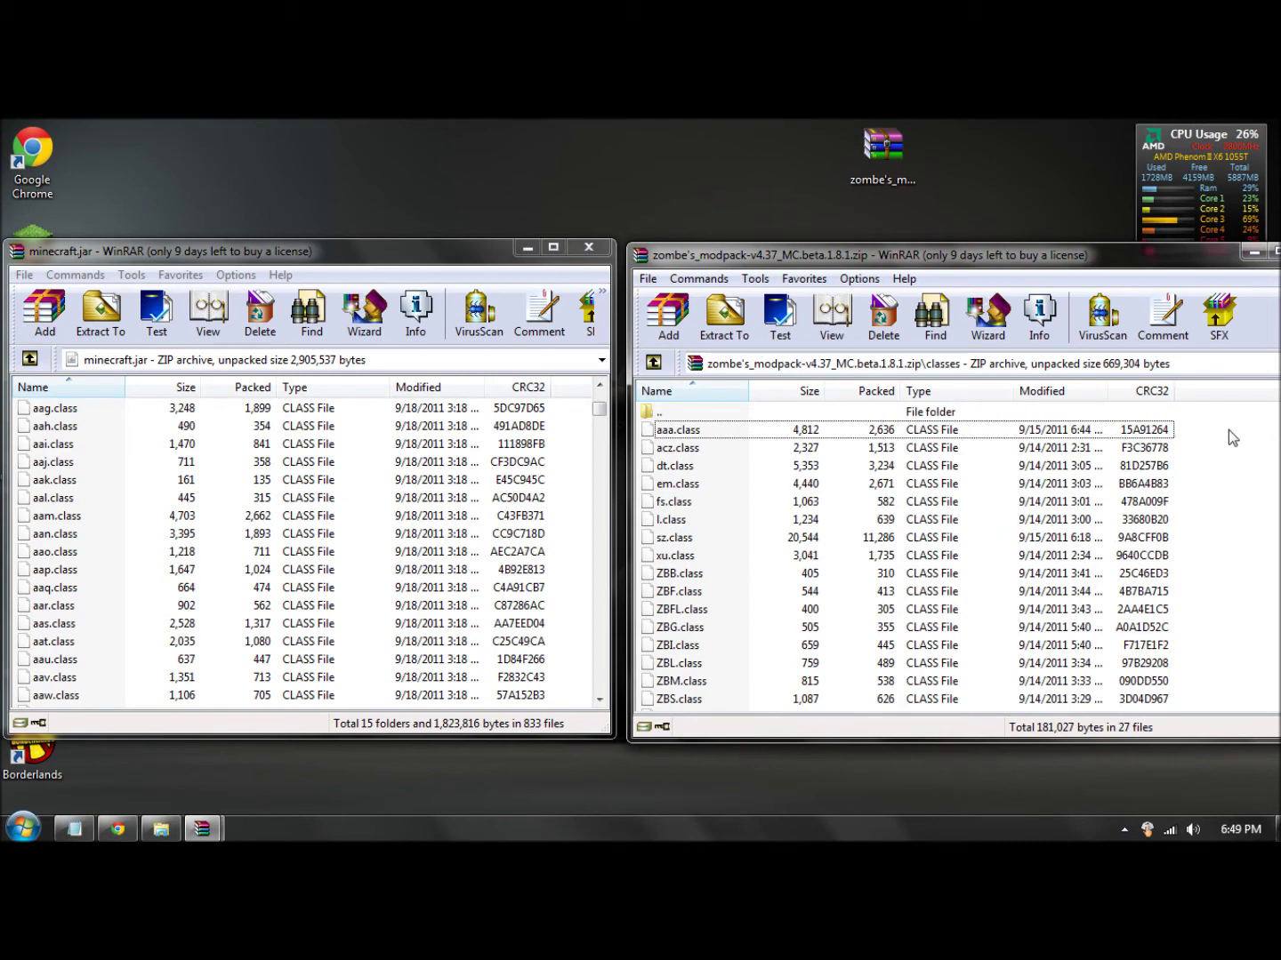
{"action": "left_click", "coordinate": [674, 415]}
{"action": "left_click_drag", "start_coordinate": [1192, 430], "coordinate": [882, 708]}
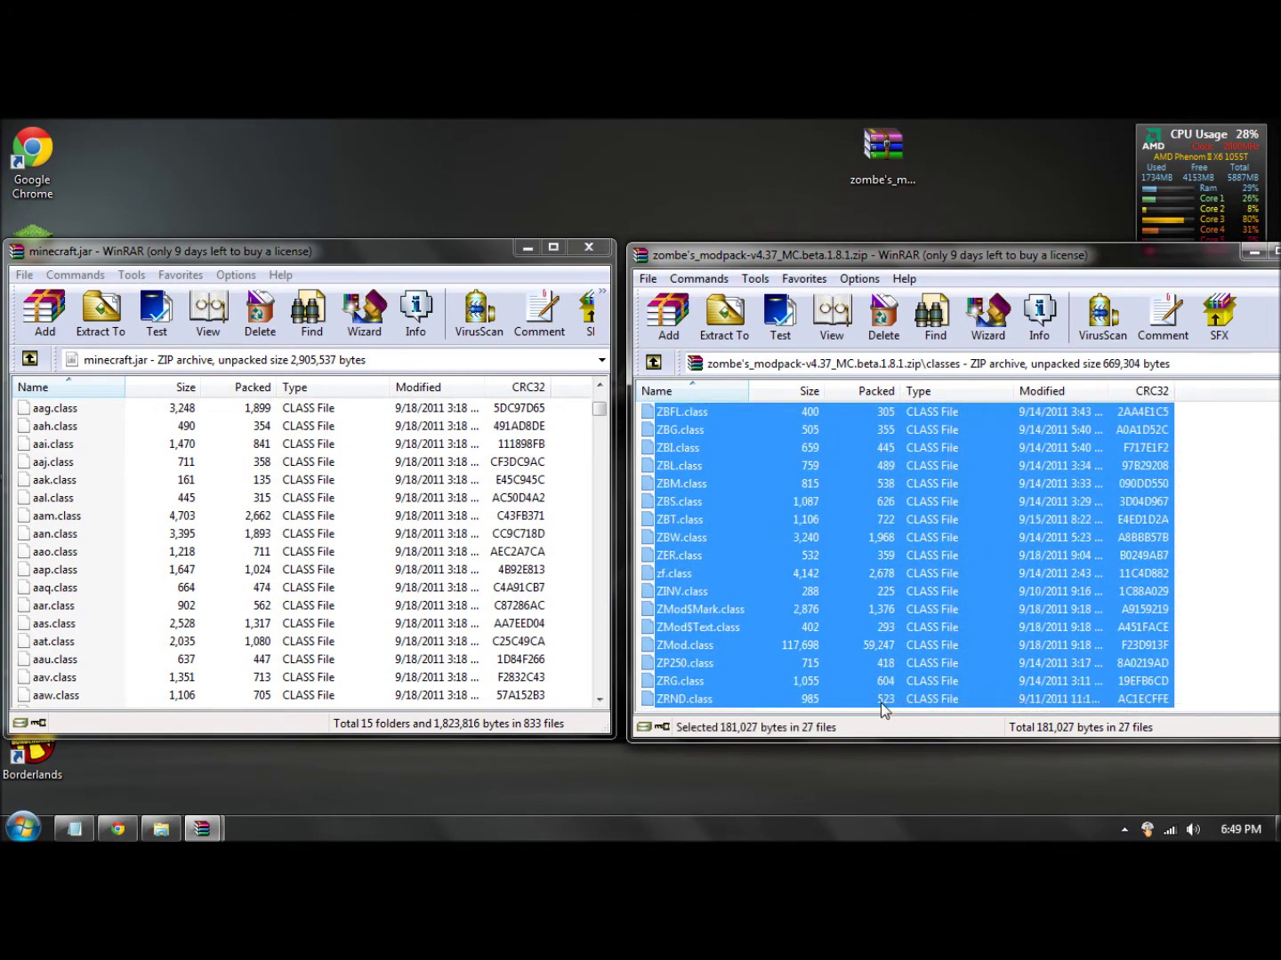
{"action": "left_click_drag", "start_coordinate": [693, 533], "coordinate": [162, 515]}
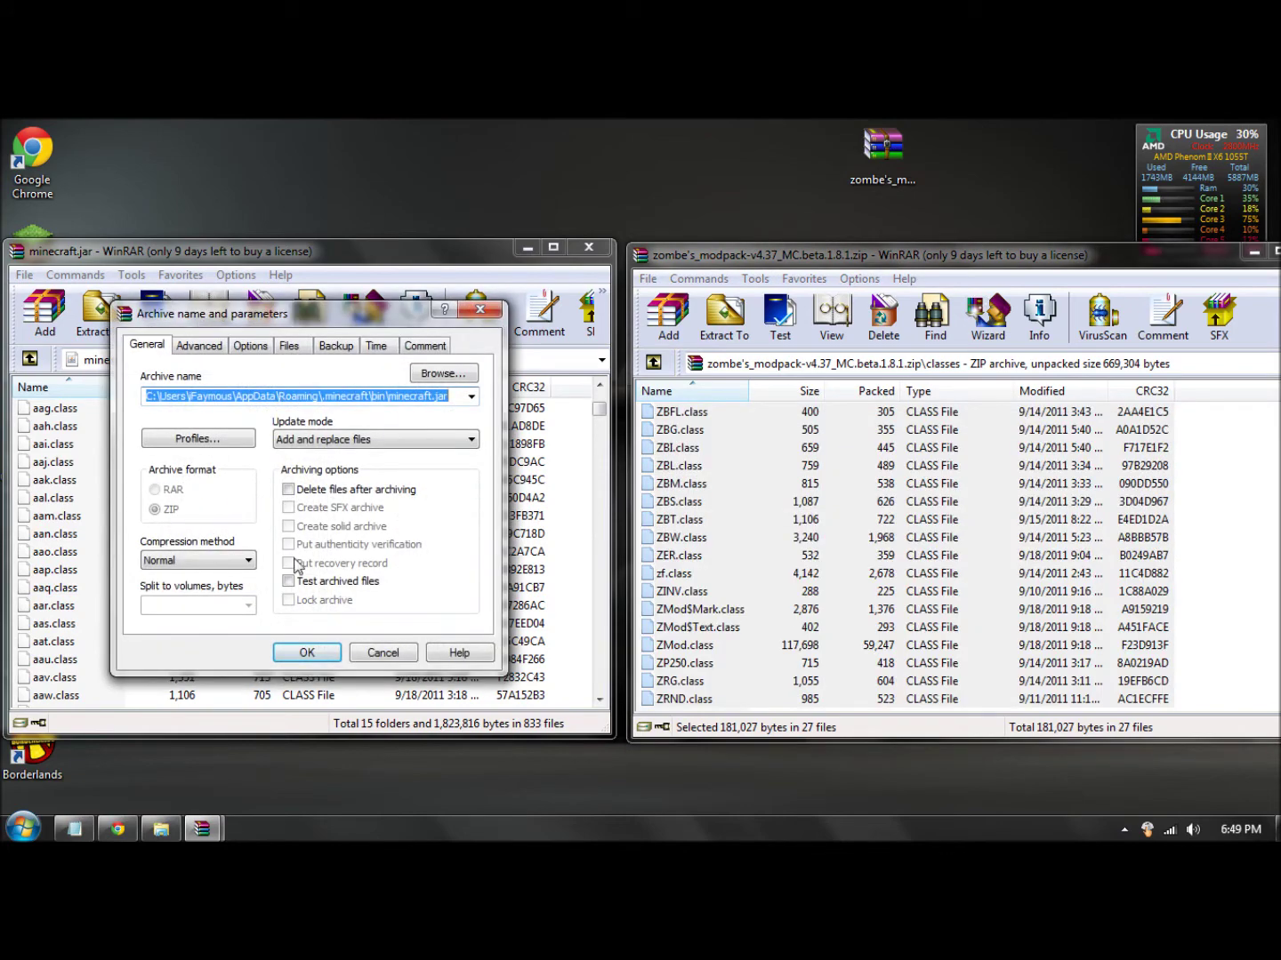
{"action": "left_click", "coordinate": [308, 656]}
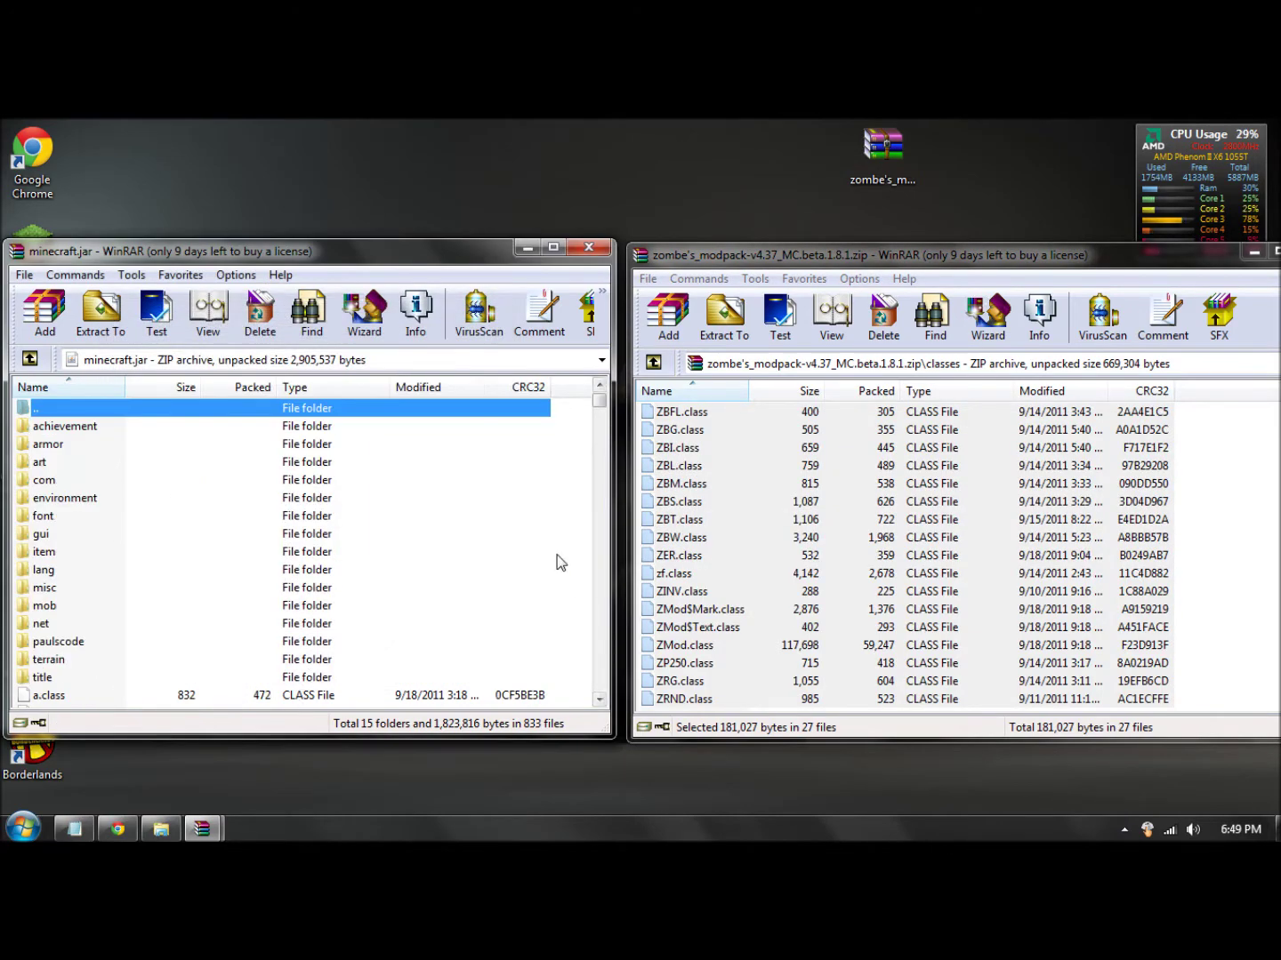
Close both the minecraft.jar and modpack archive windows
{"action": "left_click", "coordinate": [558, 559]}
{"action": "mouse_move", "coordinate": [253, 254]}
{"action": "left_mouse_down"}
{"action": "mouse_move", "coordinate": [280, 229]}
{"action": "mouse_move", "coordinate": [265, 242]}
{"action": "left_mouse_up"}
{"action": "left_click", "coordinate": [598, 238]}
{"action": "left_click_drag", "start_coordinate": [770, 258], "coordinate": [465, 233]}
{"action": "left_click", "coordinate": [1012, 230]}
Reopen the zombe's modpack archive from the desktop and show the contents of its config folder
{"action": "double_click", "coordinate": [888, 161]}
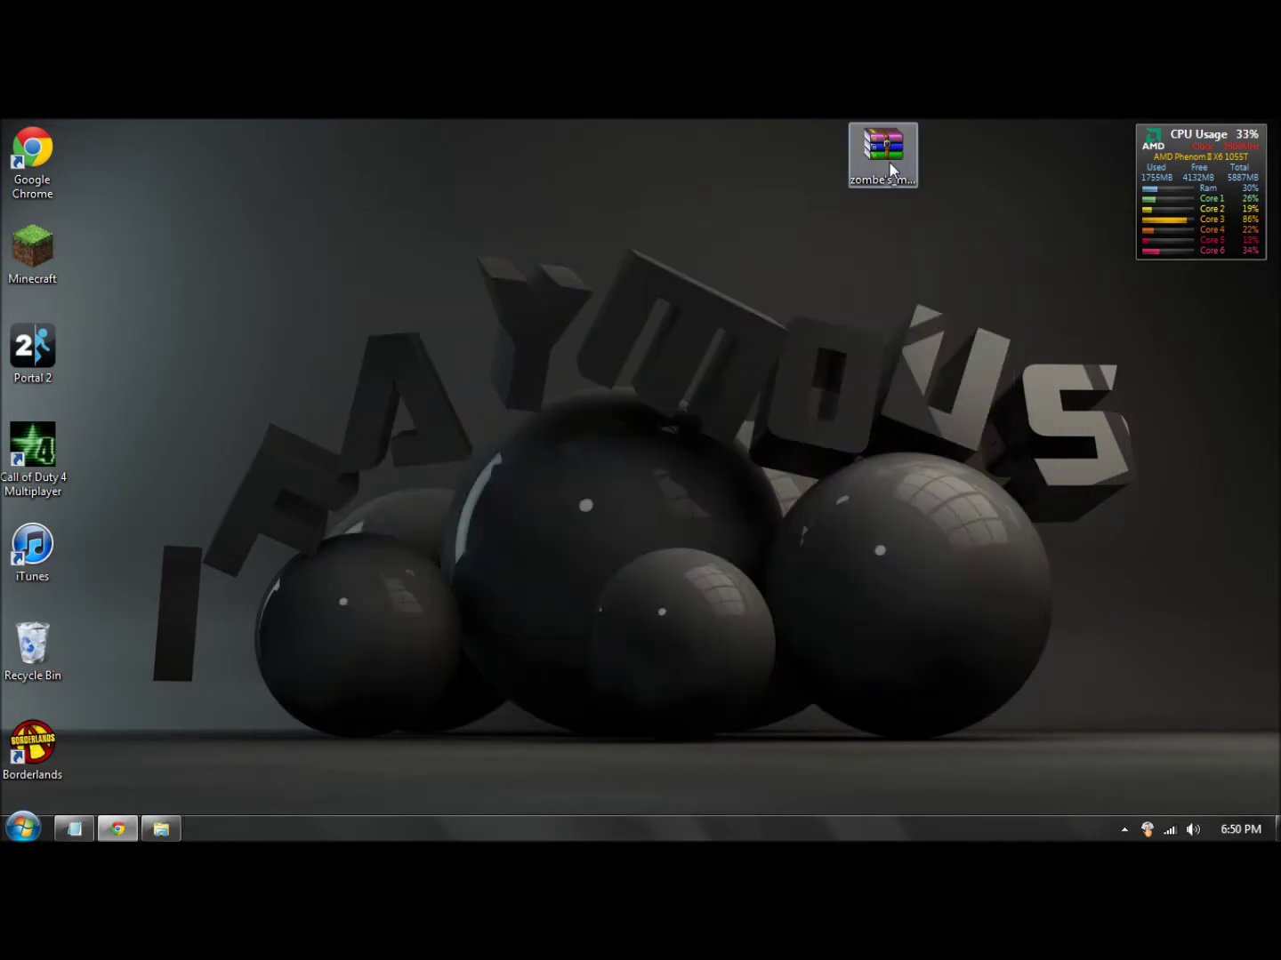
{"action": "left_click", "coordinate": [894, 160]}
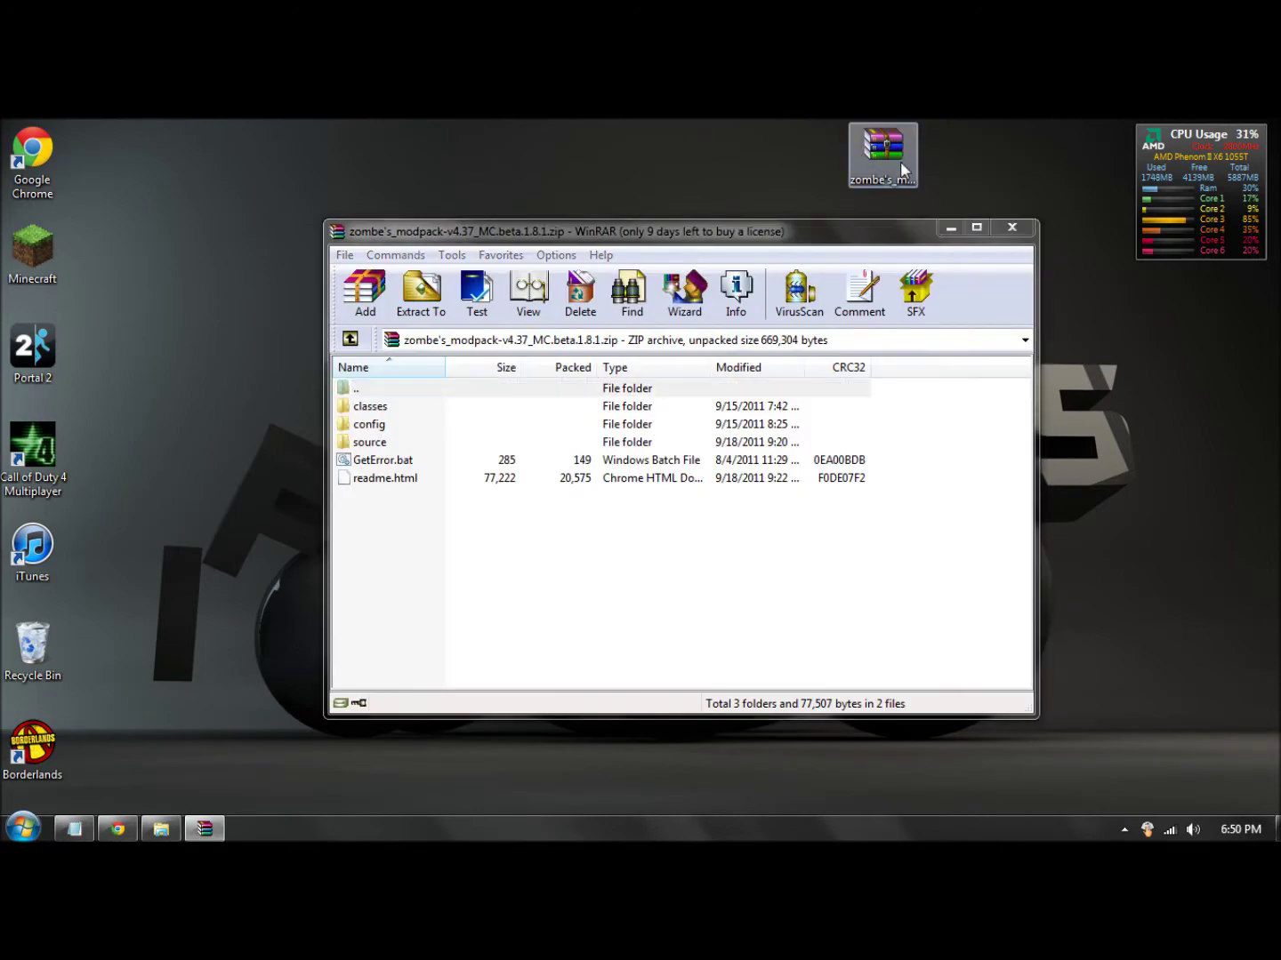
{"action": "left_click_drag", "start_coordinate": [658, 233], "coordinate": [880, 288]}
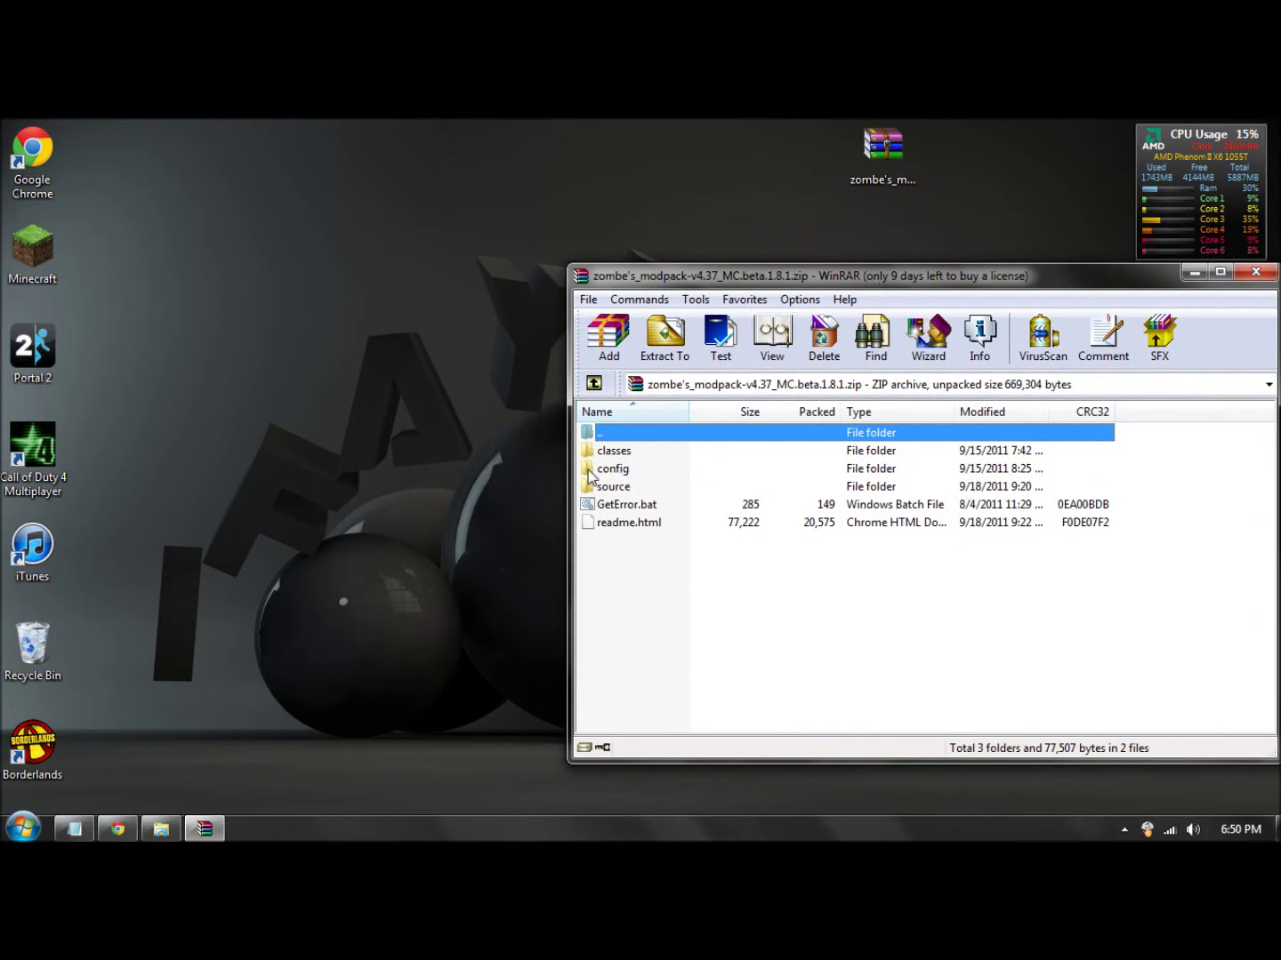
{"action": "double_click", "coordinate": [620, 468]}
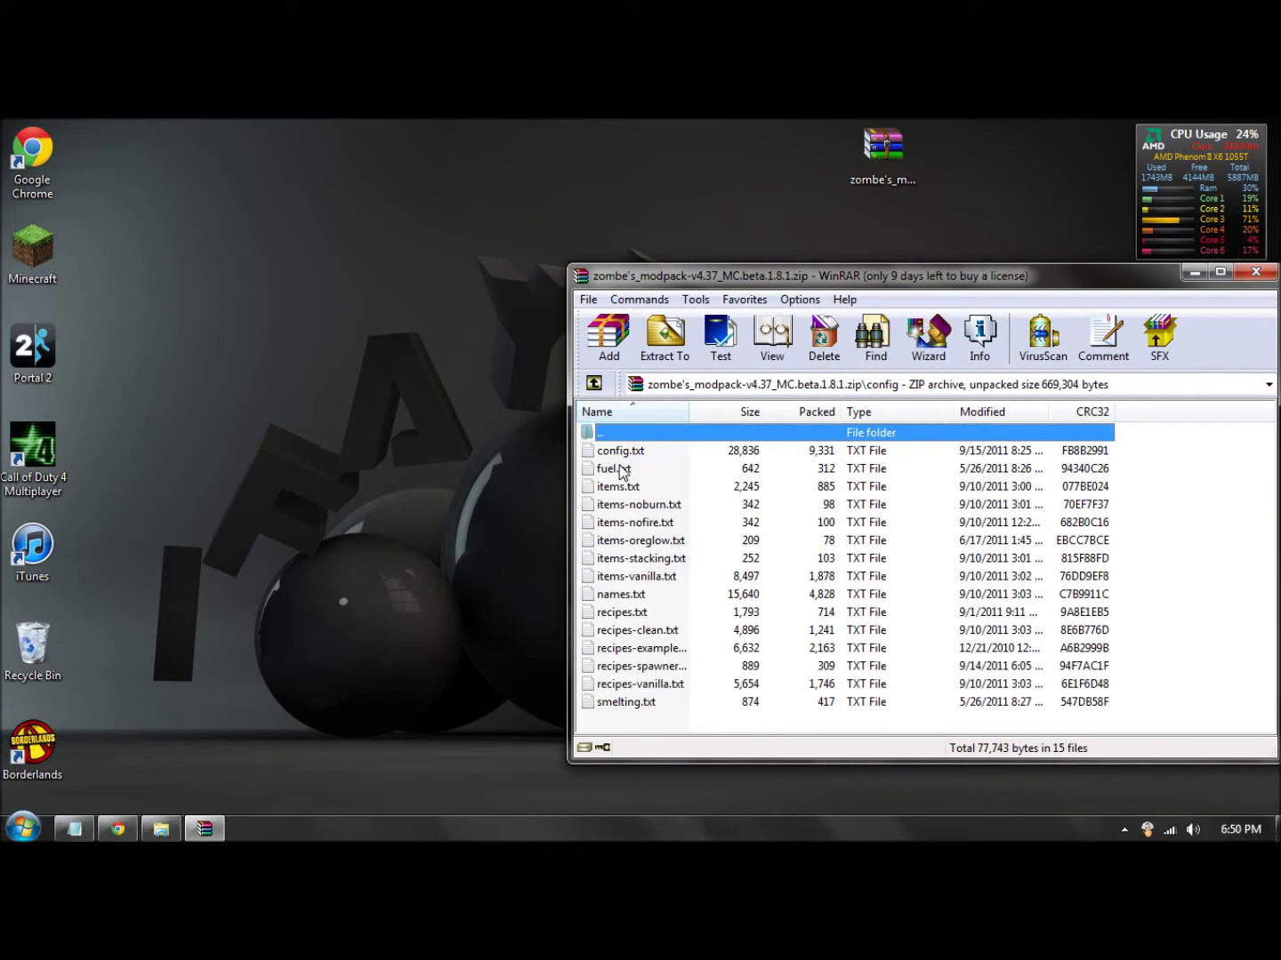
{"action": "mouse_move", "coordinate": [637, 717]}
{"action": "left_mouse_down"}
{"action": "mouse_move", "coordinate": [680, 475]}
{"action": "mouse_move", "coordinate": [645, 716]}
{"action": "left_mouse_up"}
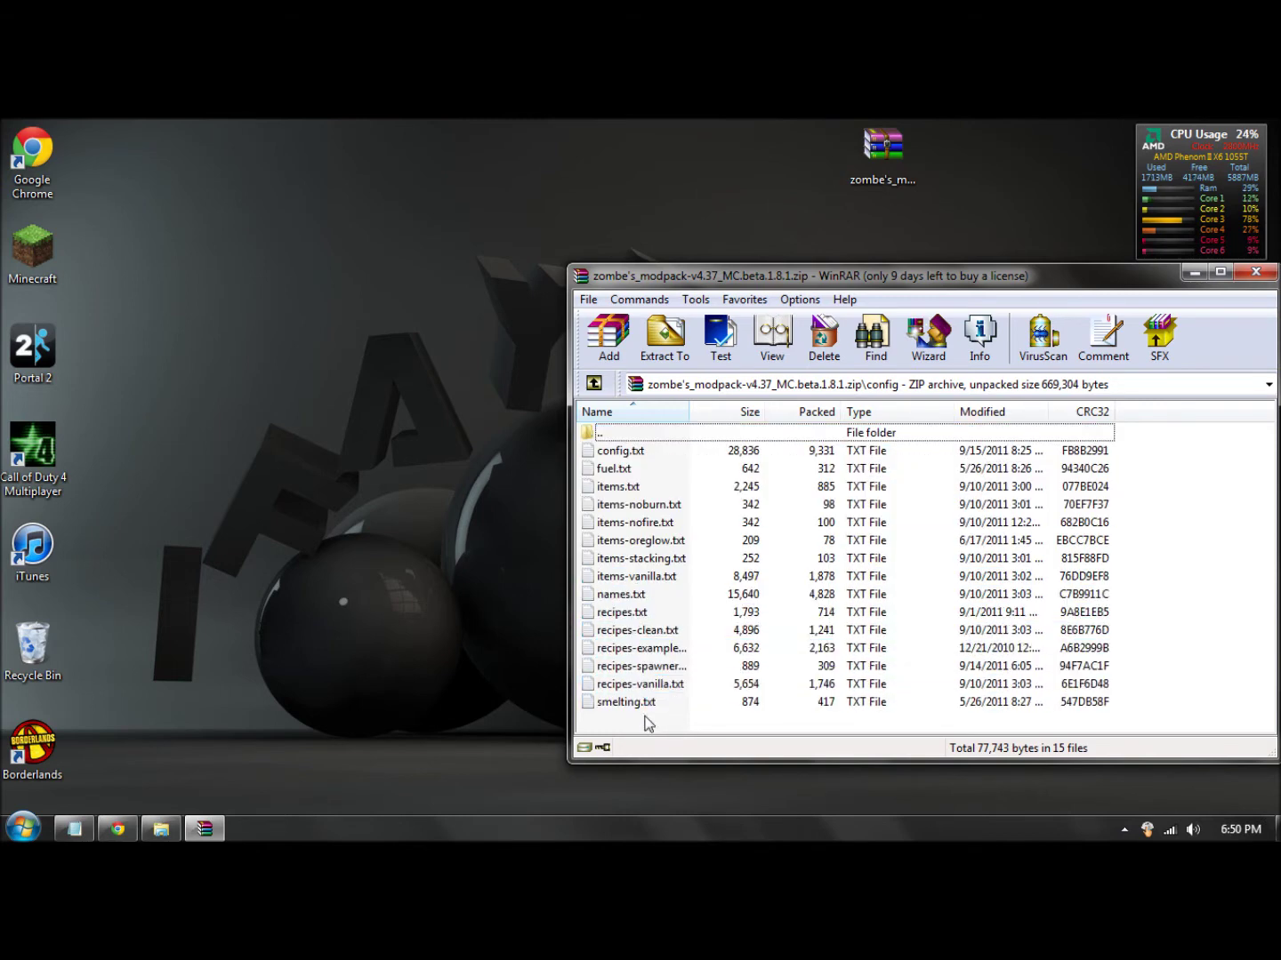
Bring up the bin folder window and close it
{"action": "left_click", "coordinate": [169, 831]}
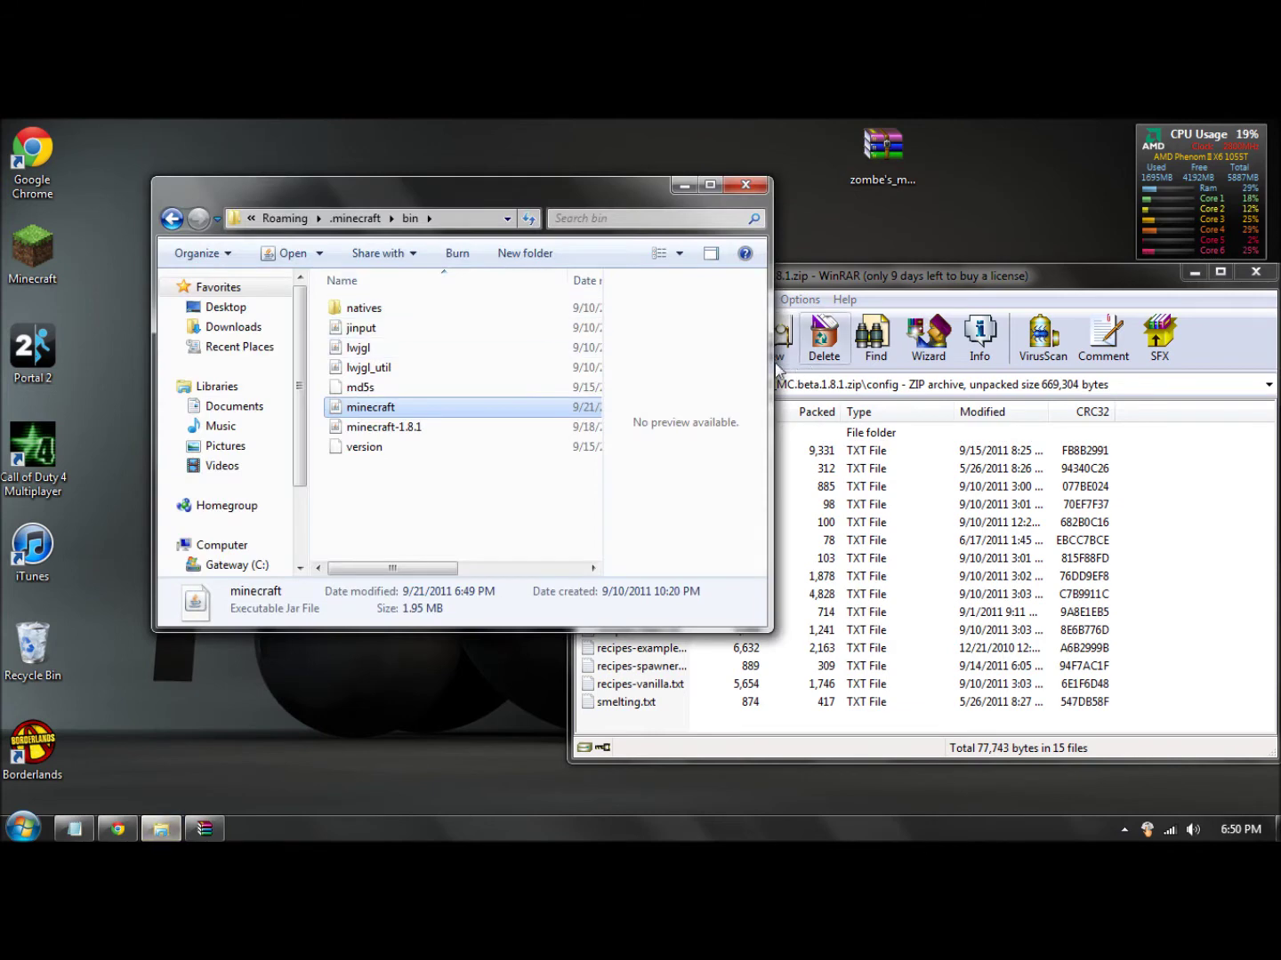
{"action": "left_click_drag", "start_coordinate": [771, 360], "coordinate": [663, 359]}
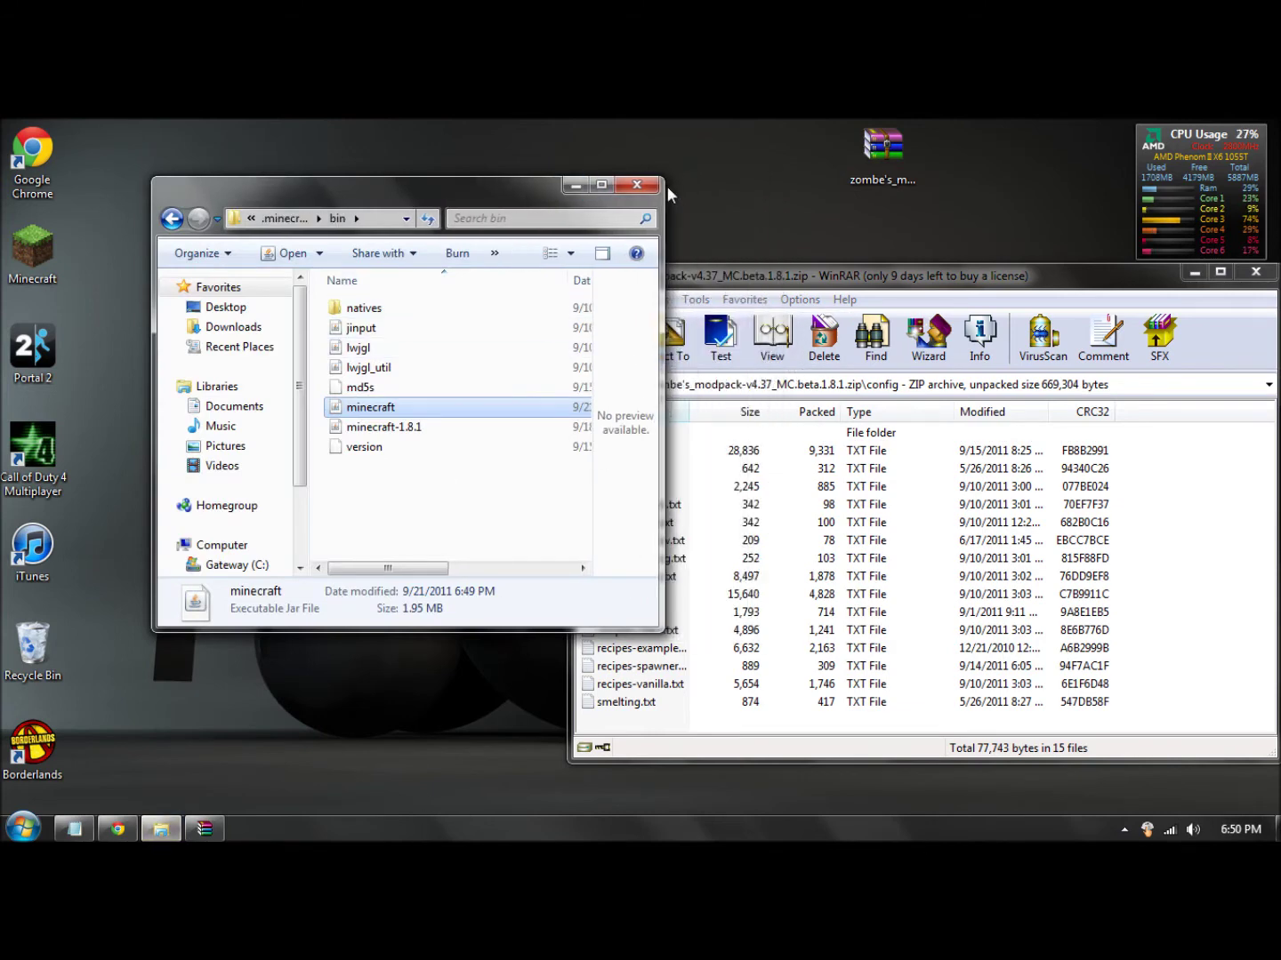
{"action": "left_click", "coordinate": [614, 185]}
Open the Roaming folder via %appdata% beside the modpack archive, and go into its .minecraft folder
{"action": "key", "text": "super"}
{"action": "type", "text": "%appdata%"}
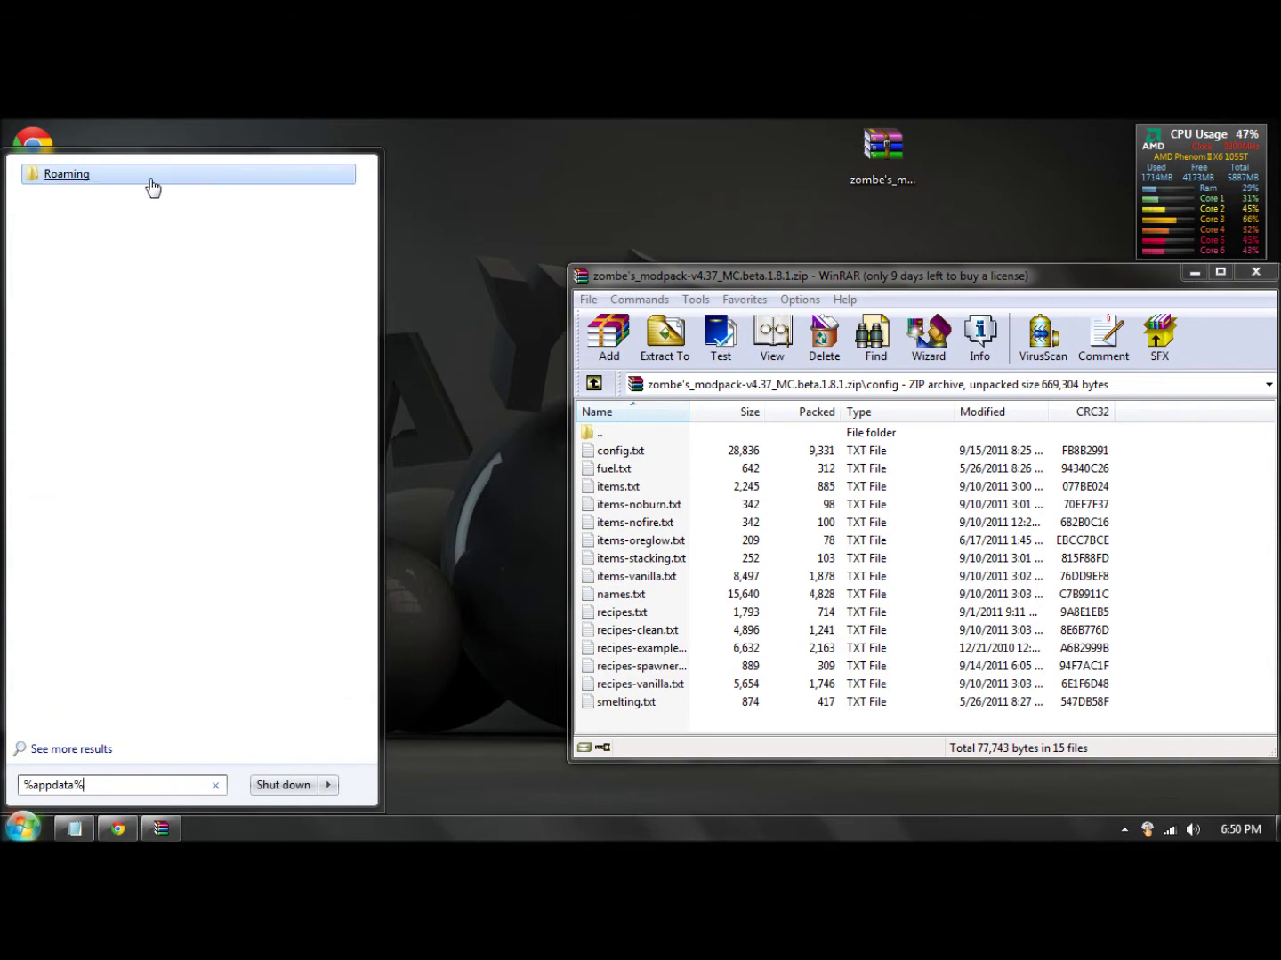
{"action": "left_click", "coordinate": [148, 174]}
{"action": "left_click_drag", "start_coordinate": [489, 187], "coordinate": [370, 292]}
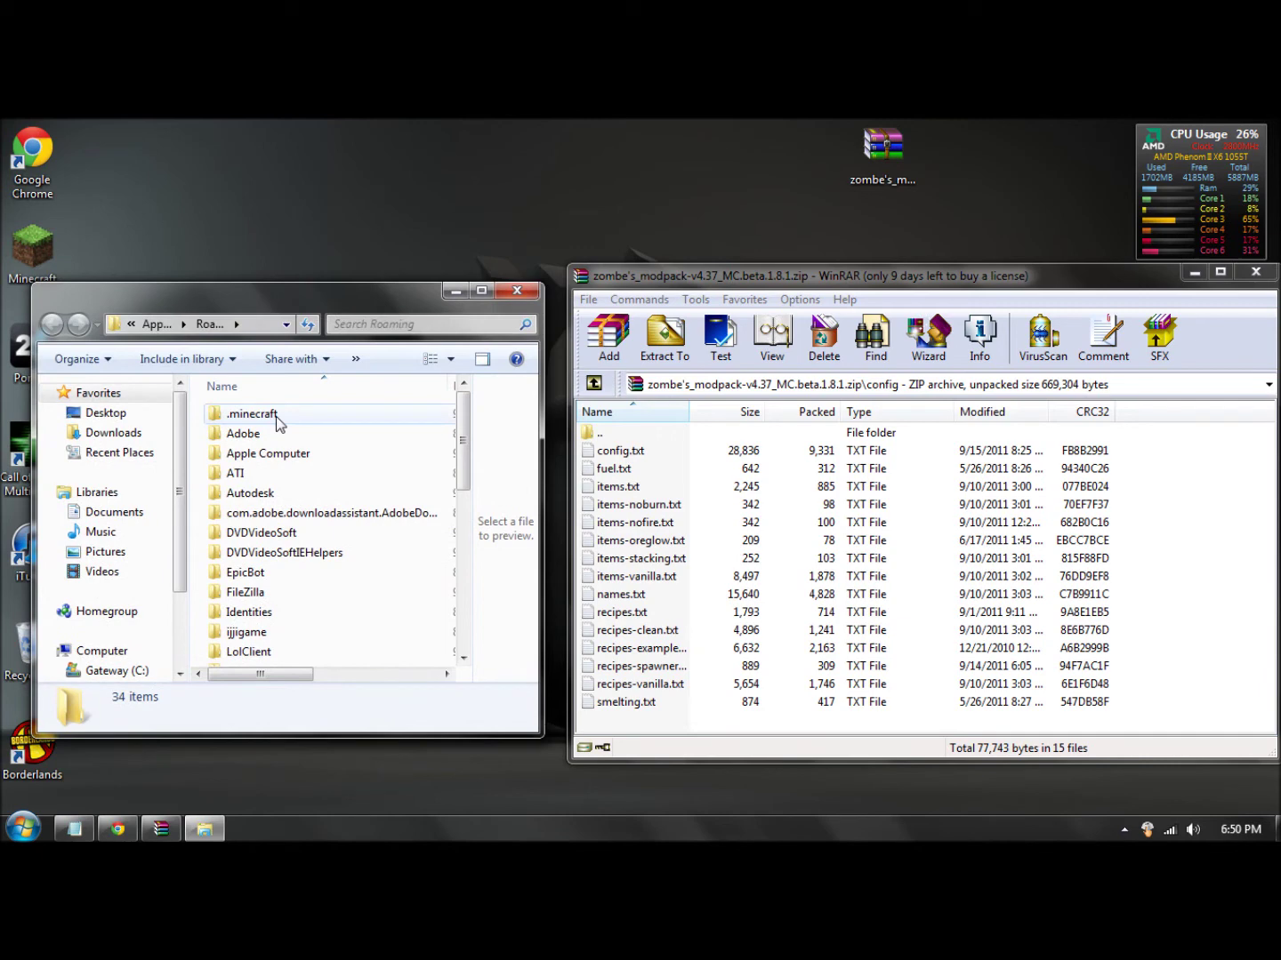
{"action": "double_click", "coordinate": [260, 416]}
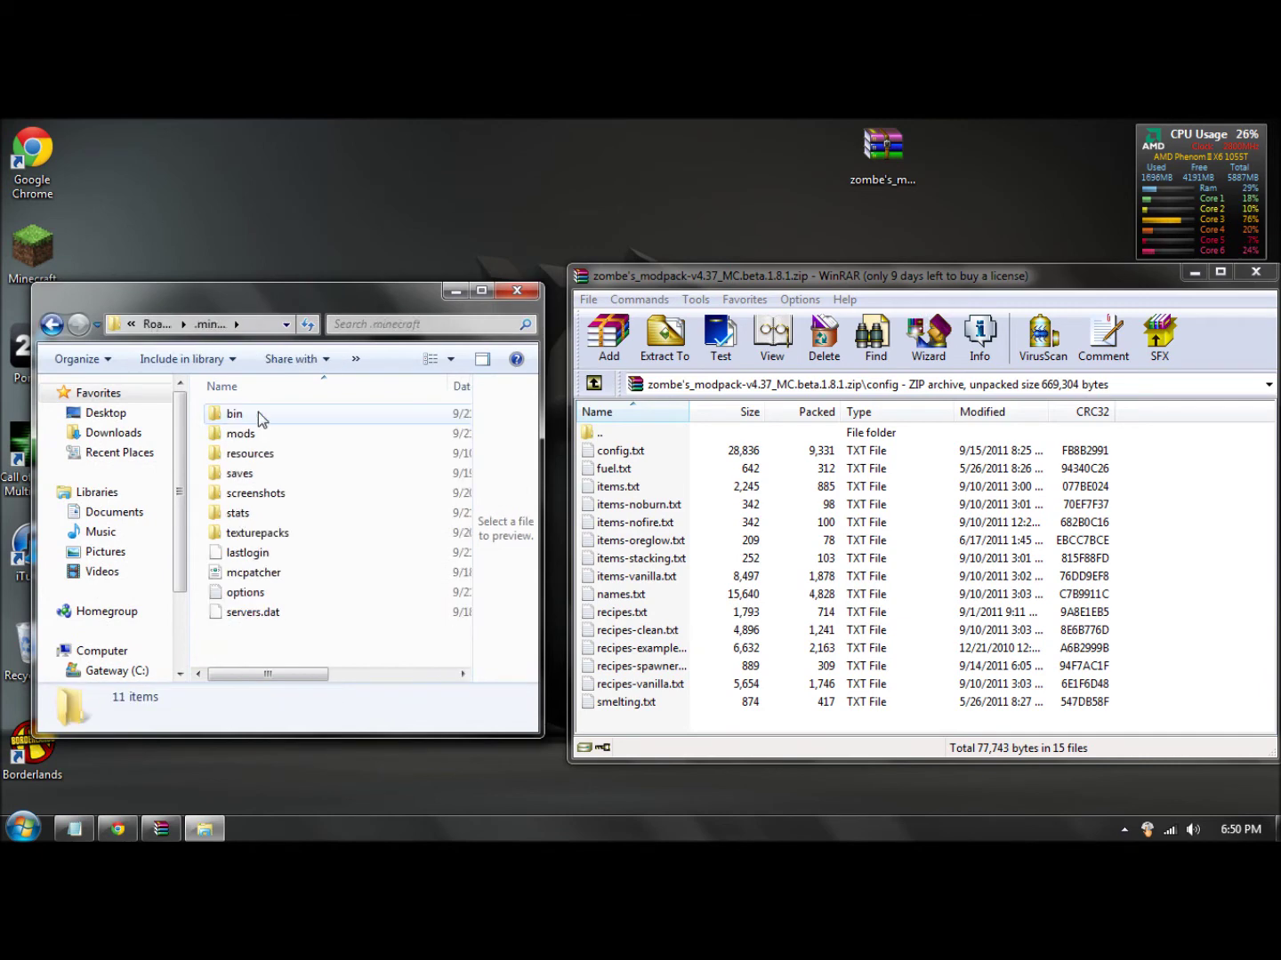
Delete the existing mods folder from .minecraft, moving it to the Recycle Bin
{"action": "left_click", "coordinate": [260, 433]}
{"action": "key", "text": "Delete"}
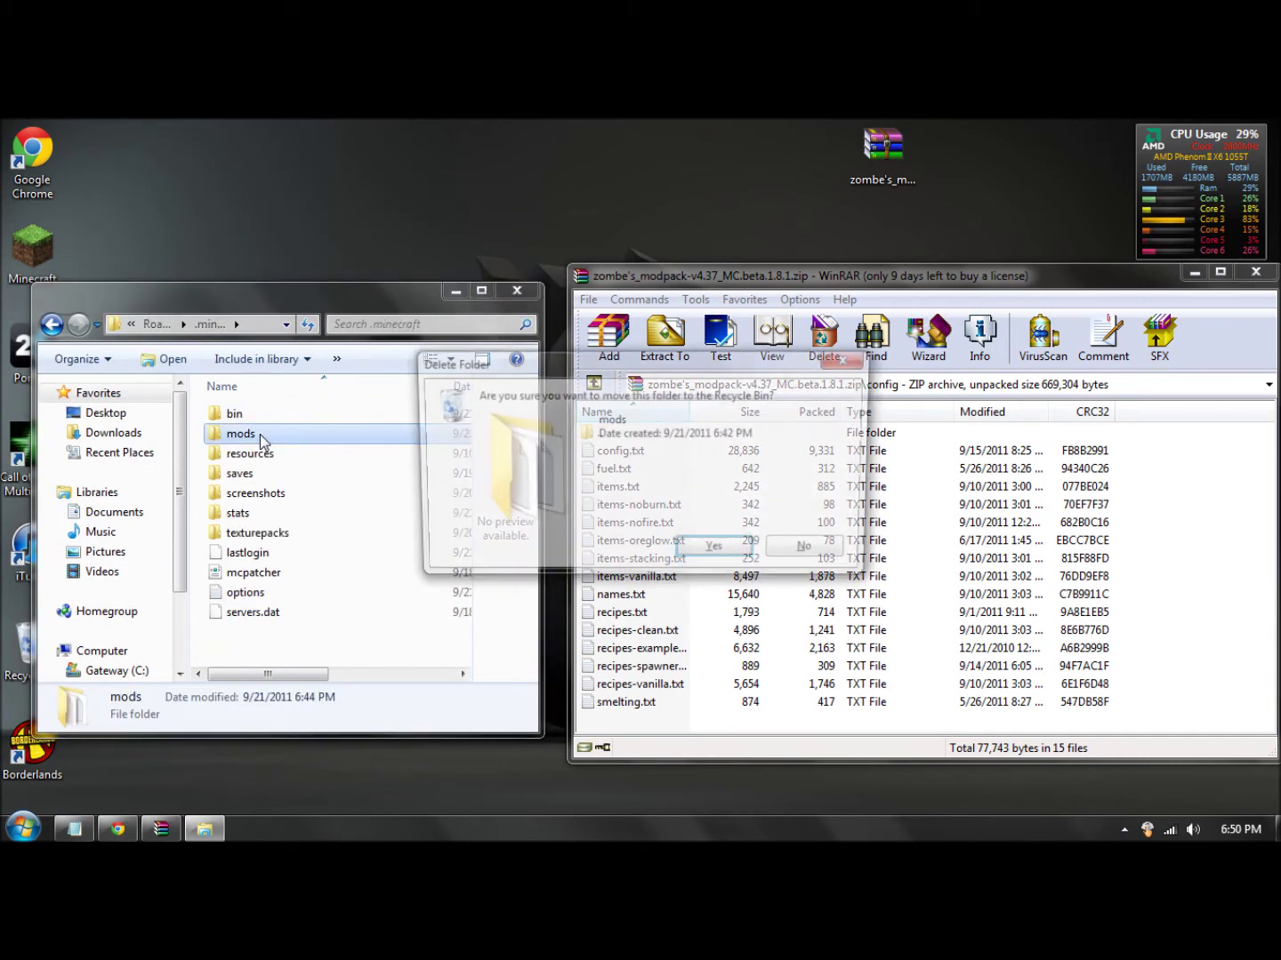
{"action": "key", "text": "Return"}
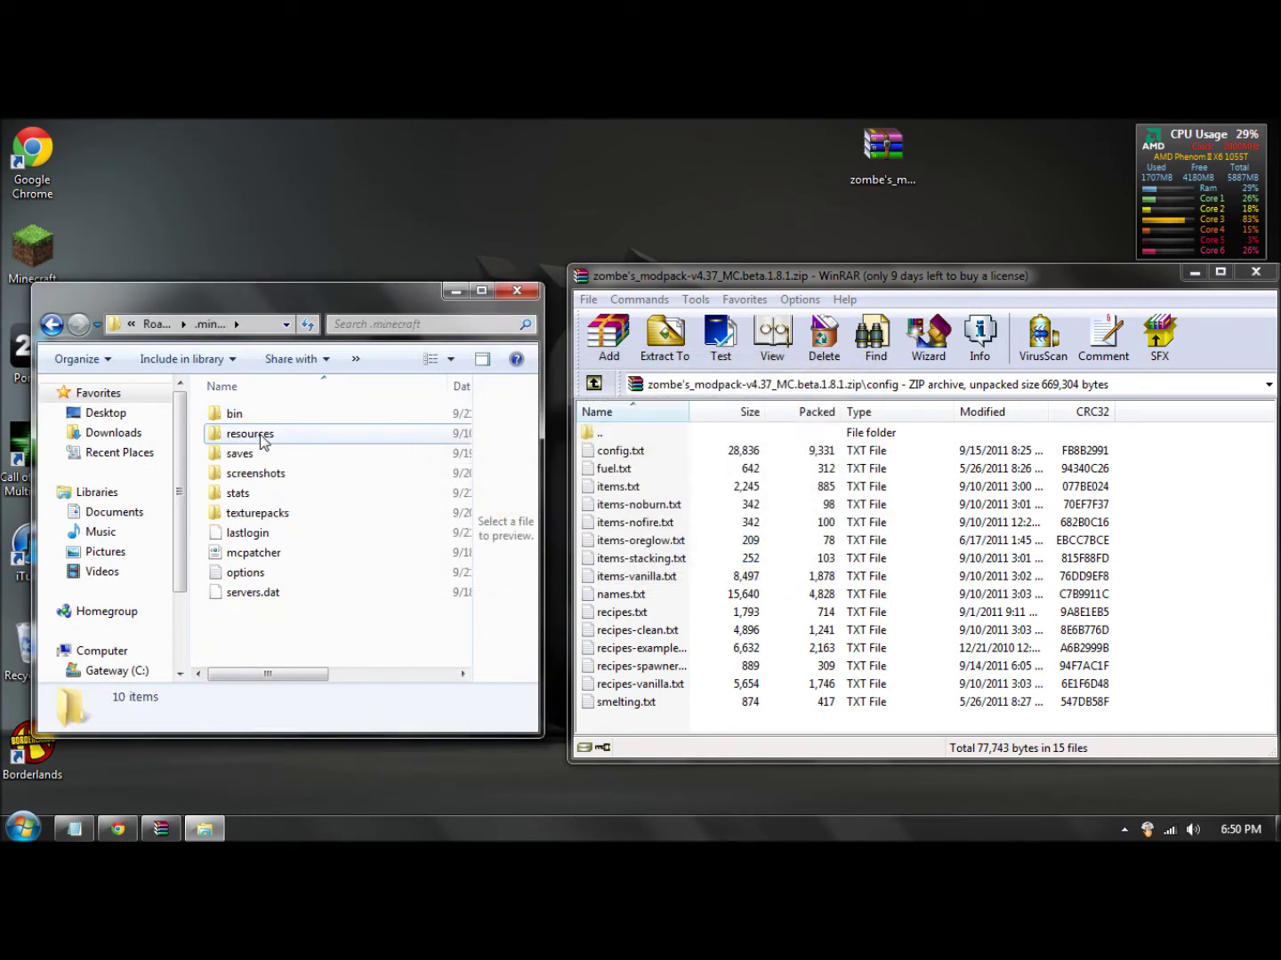
Create a new folder named mods inside the .minecraft folder
{"action": "right_click", "coordinate": [280, 641]}
{"action": "left_click", "coordinate": [228, 616]}
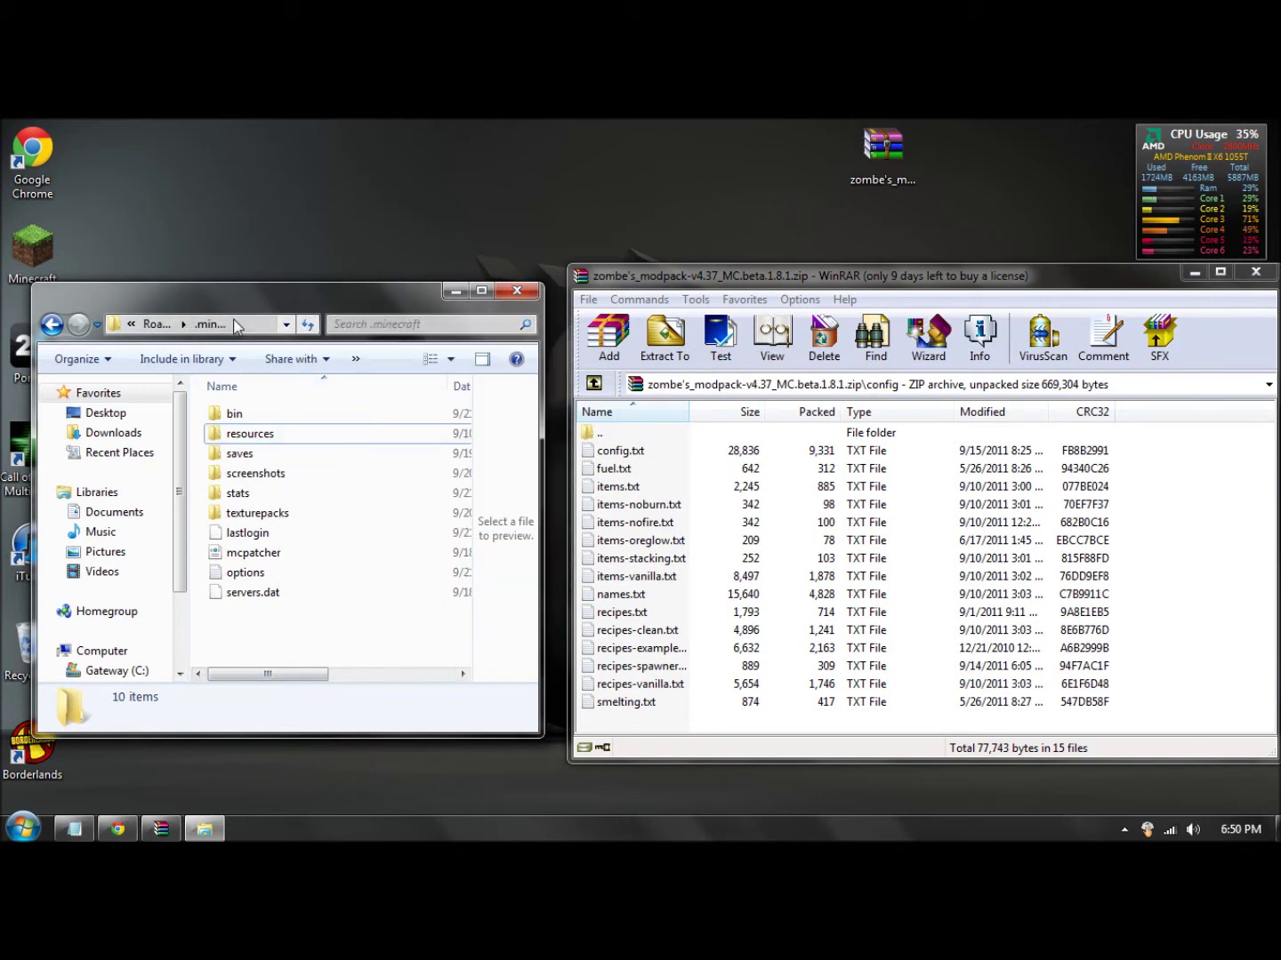
{"action": "right_click", "coordinate": [239, 636]}
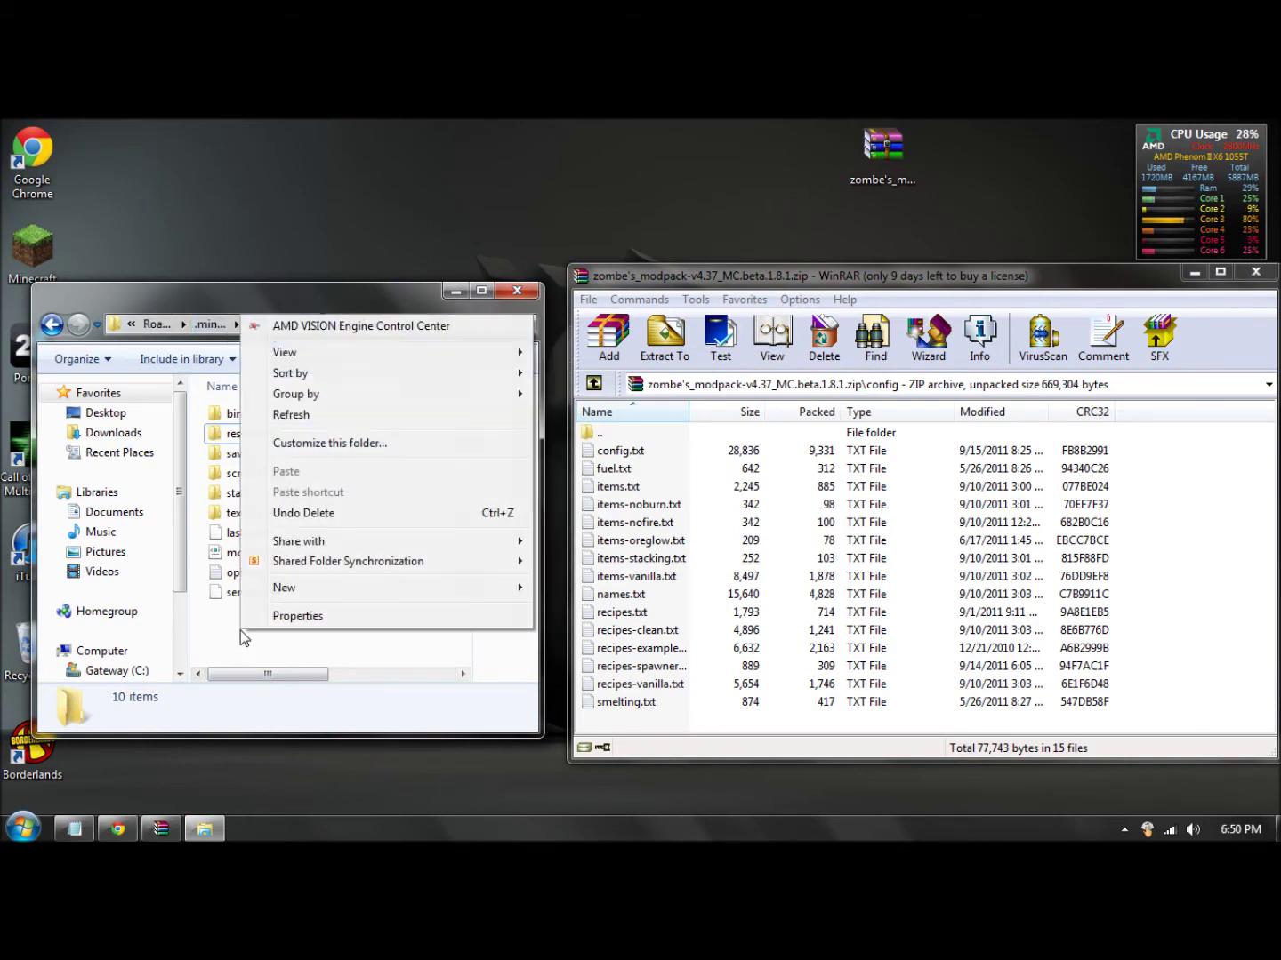
{"action": "mouse_move", "coordinate": [293, 598]}
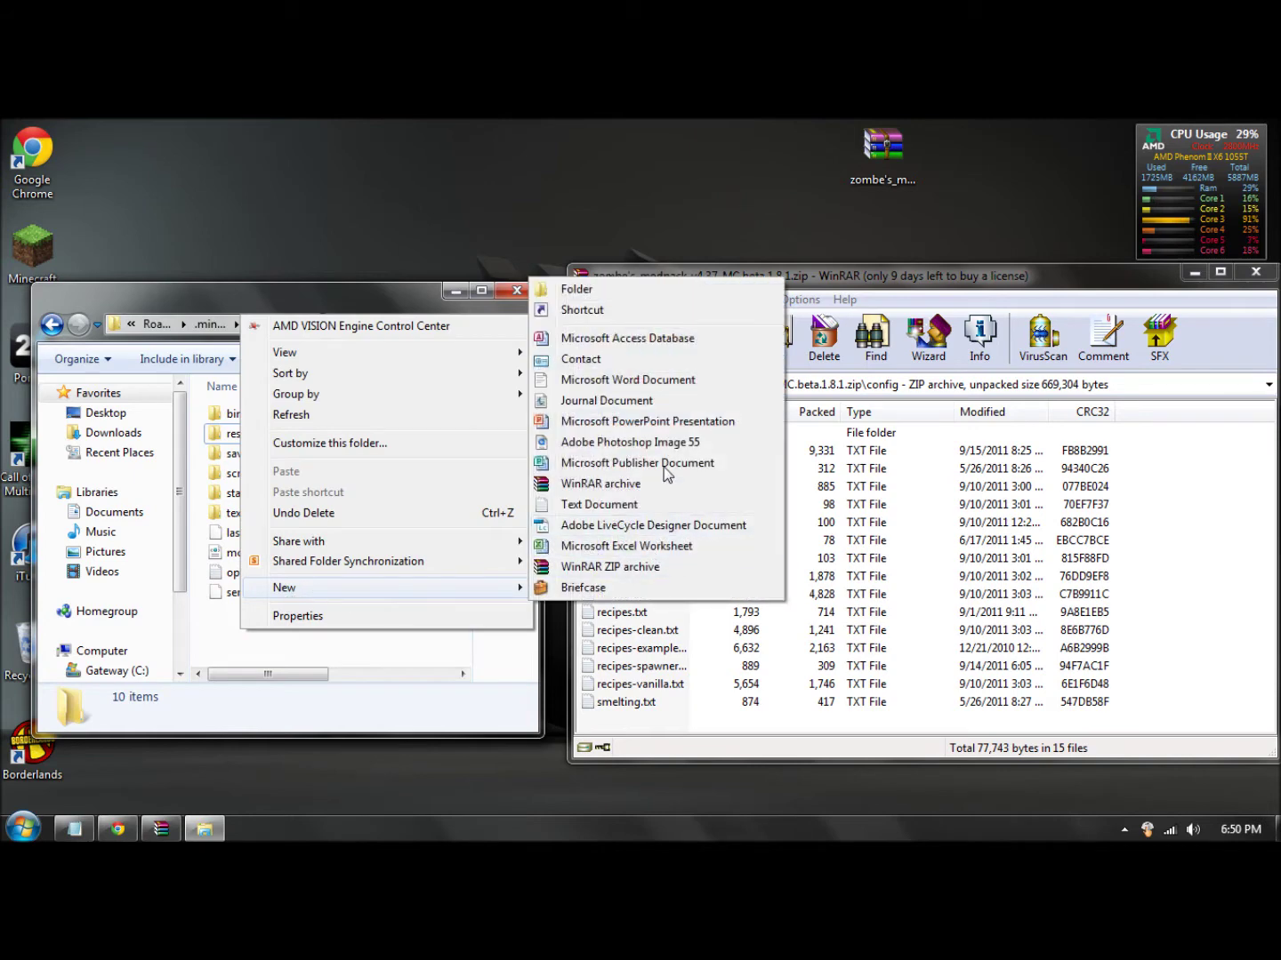
{"action": "left_click", "coordinate": [569, 290]}
{"action": "type", "text": "m"}
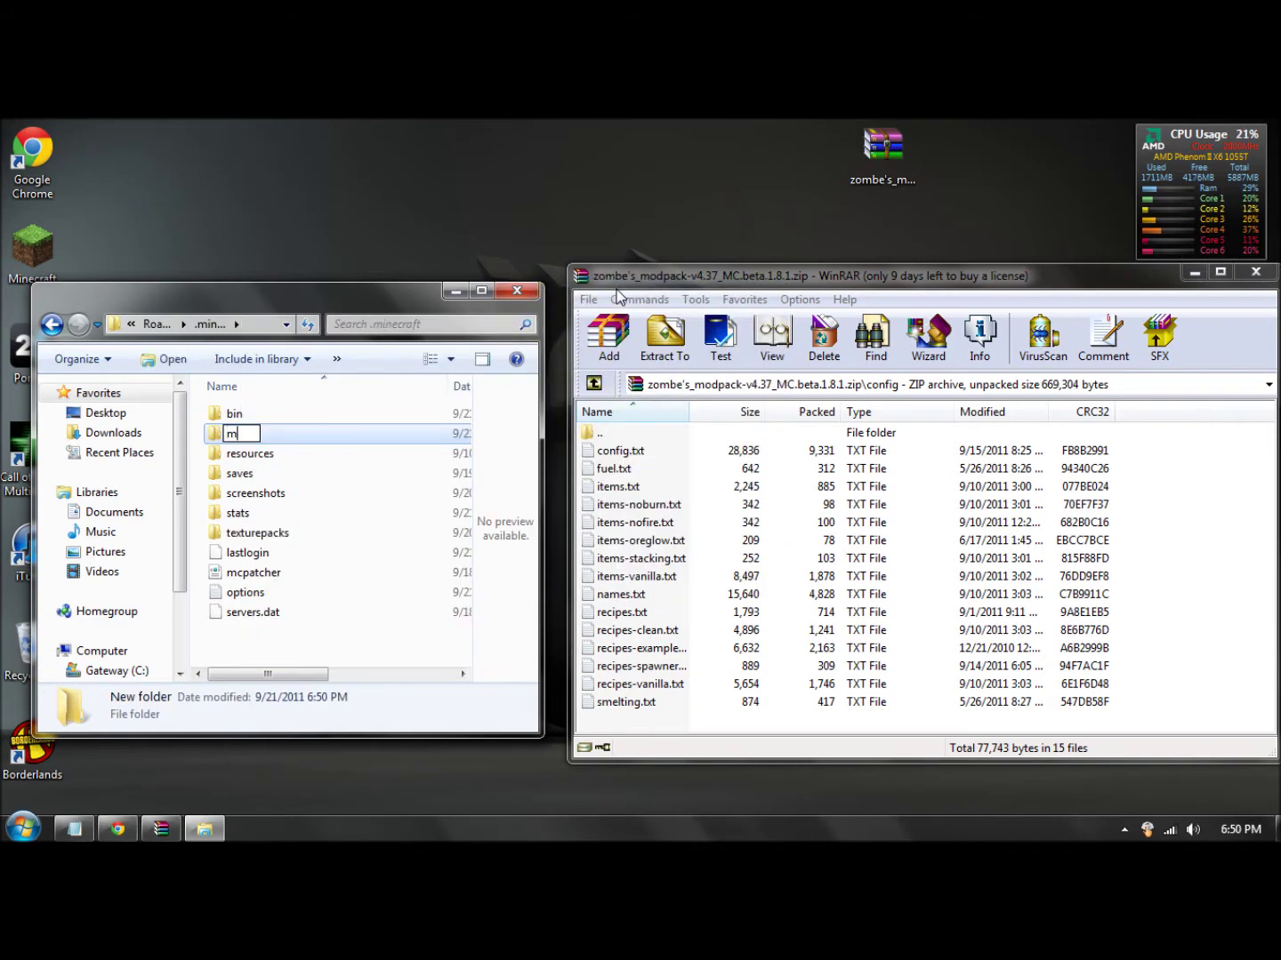
{"action": "type", "text": "ods"}
{"action": "key", "text": "Return"}
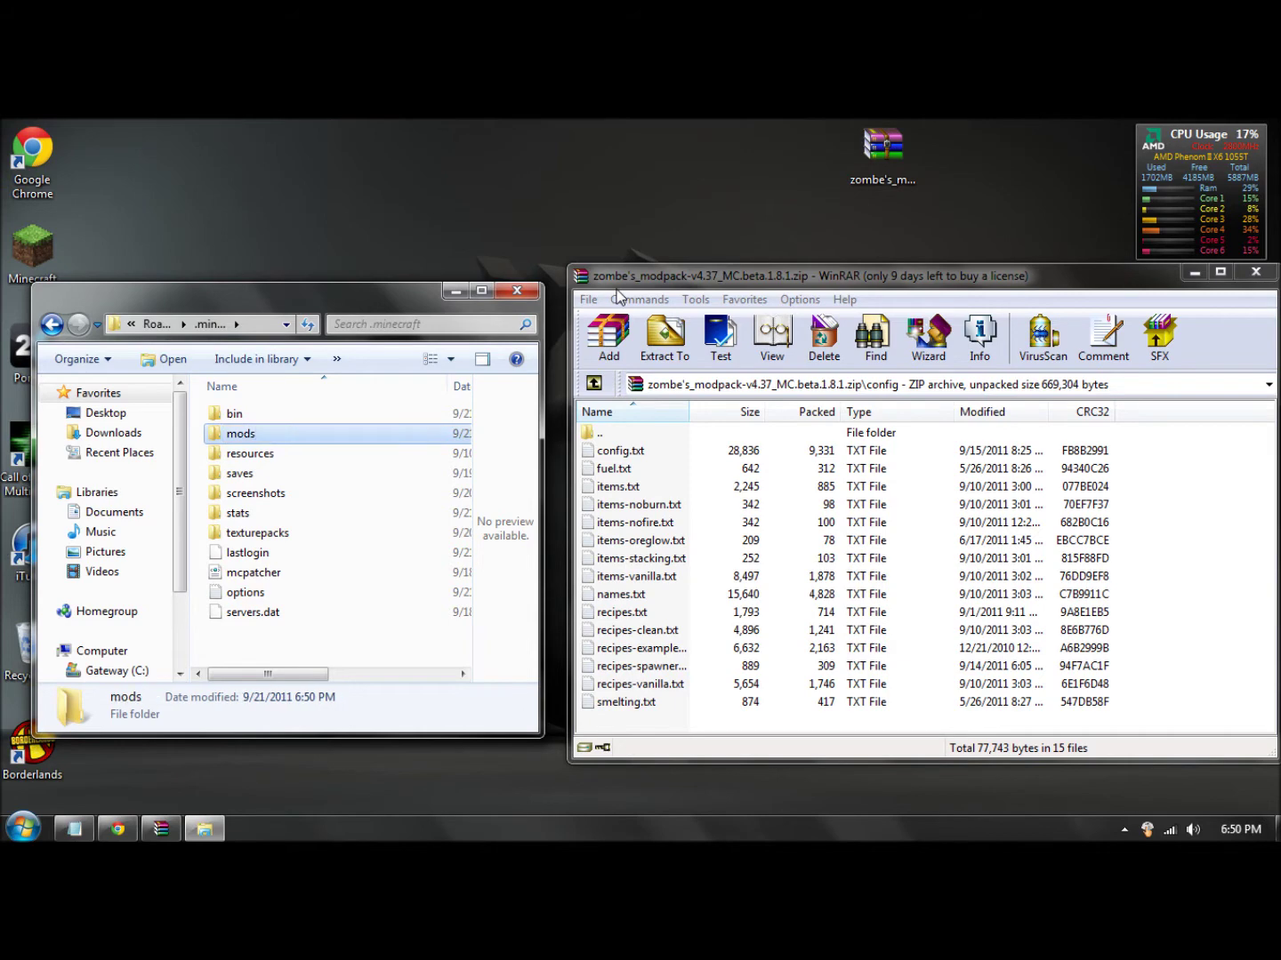
Create a folder named zombe inside the new mods folder
{"action": "double_click", "coordinate": [241, 439]}
{"action": "right_click", "coordinate": [255, 478]}
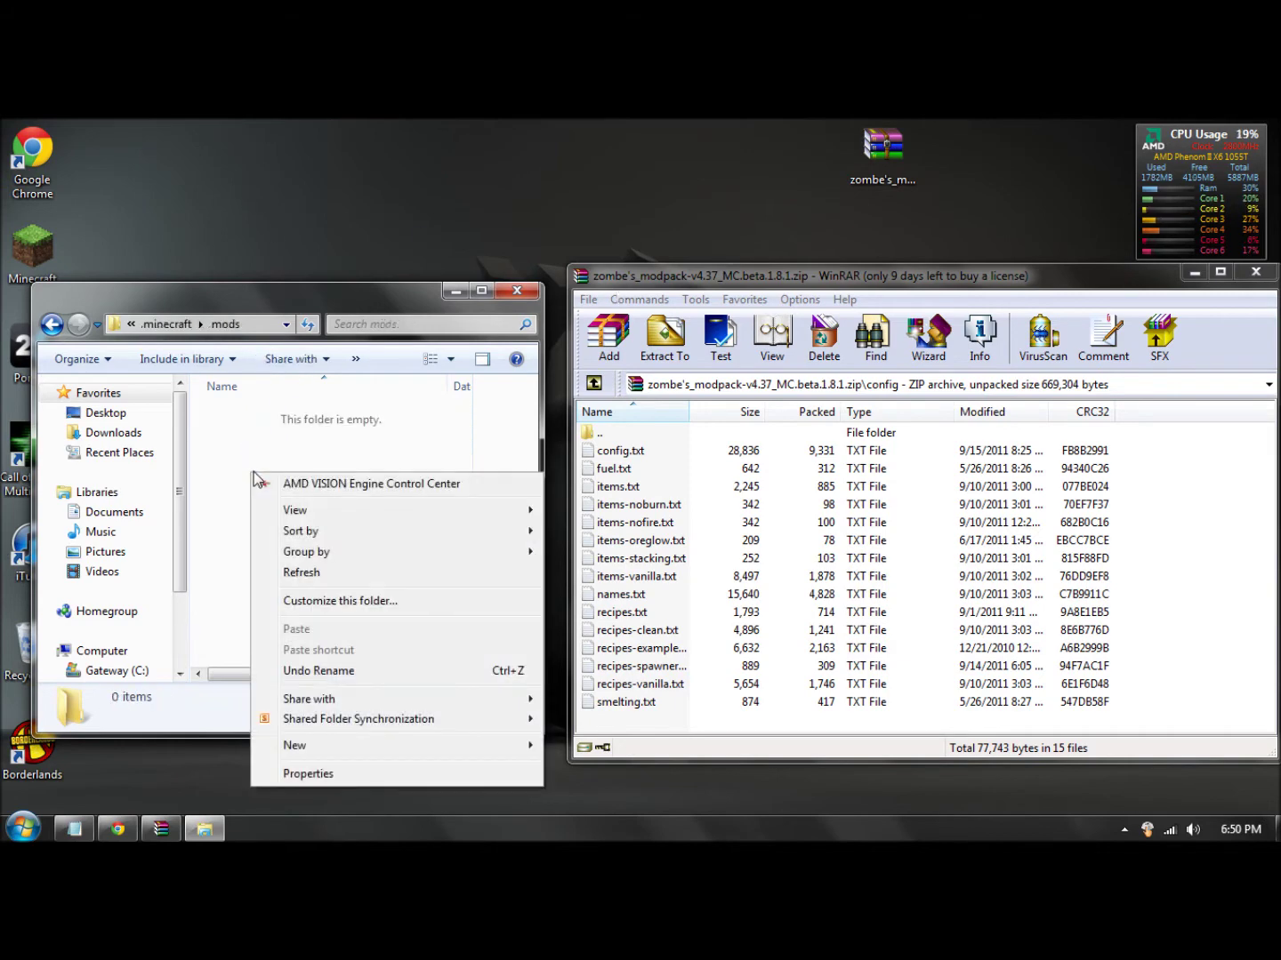
{"action": "mouse_move", "coordinate": [334, 751]}
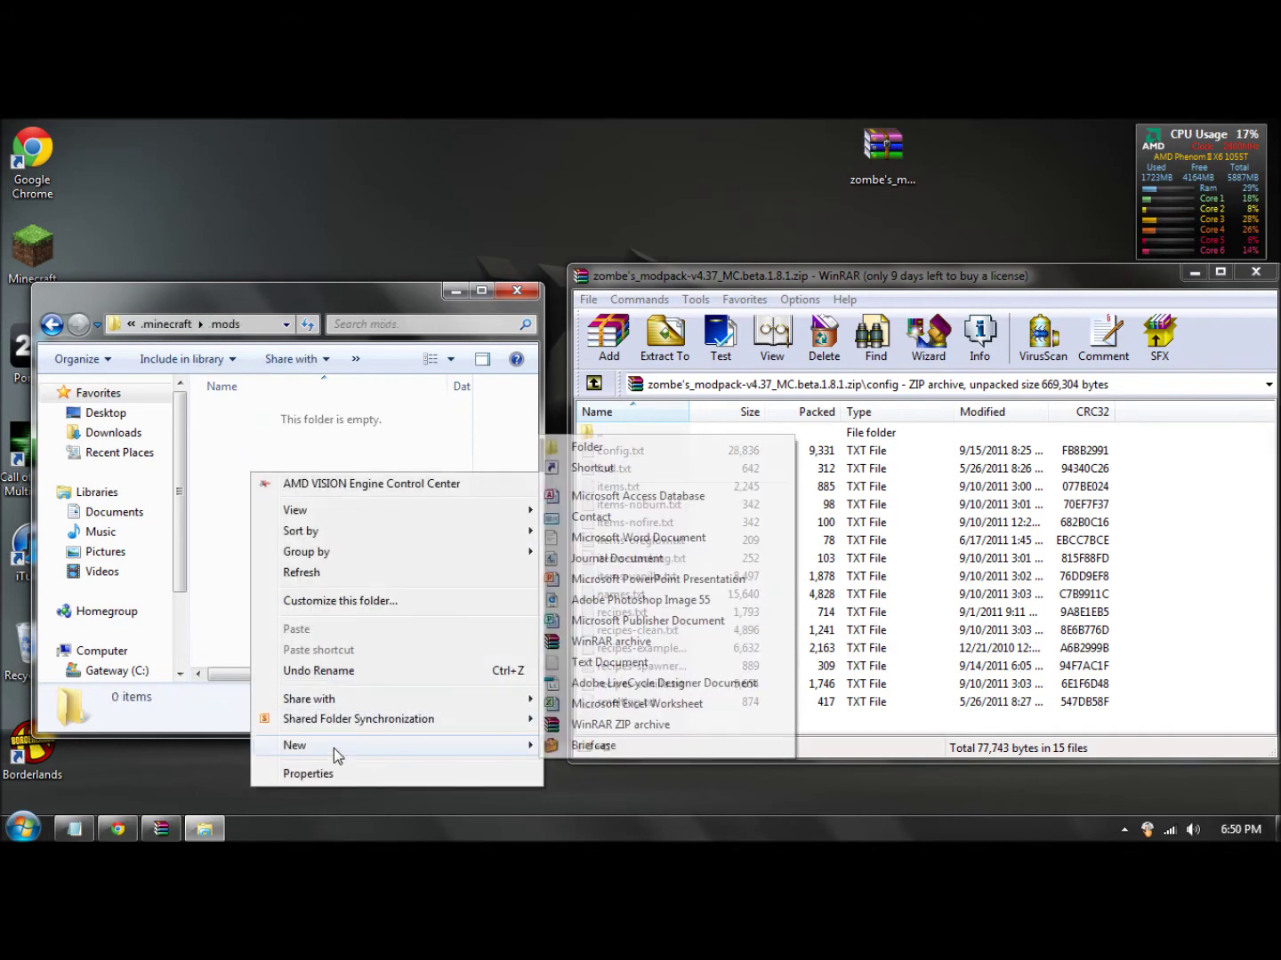
{"action": "left_click", "coordinate": [629, 450]}
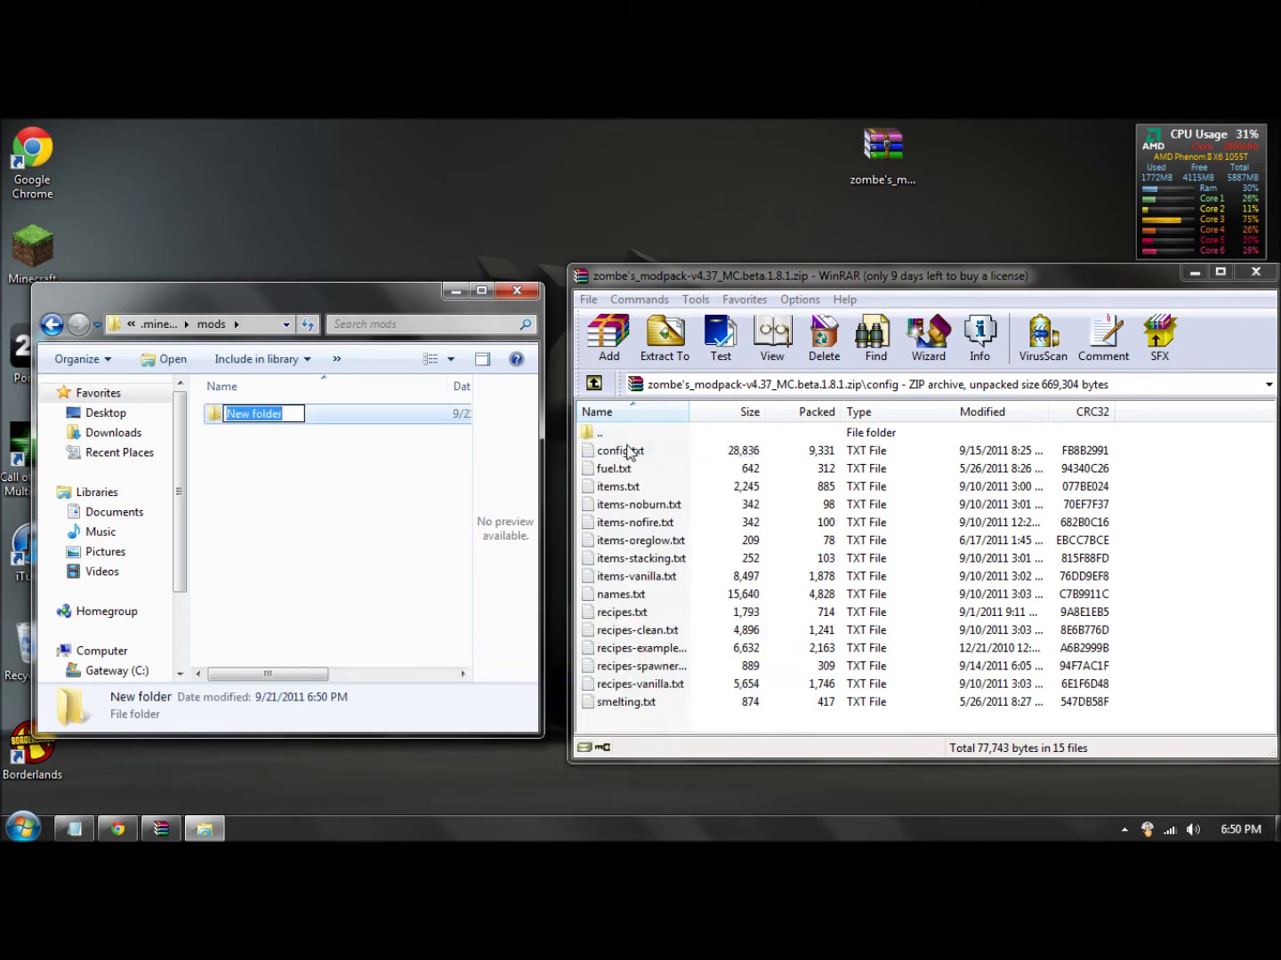
{"action": "type", "text": "zomb"}
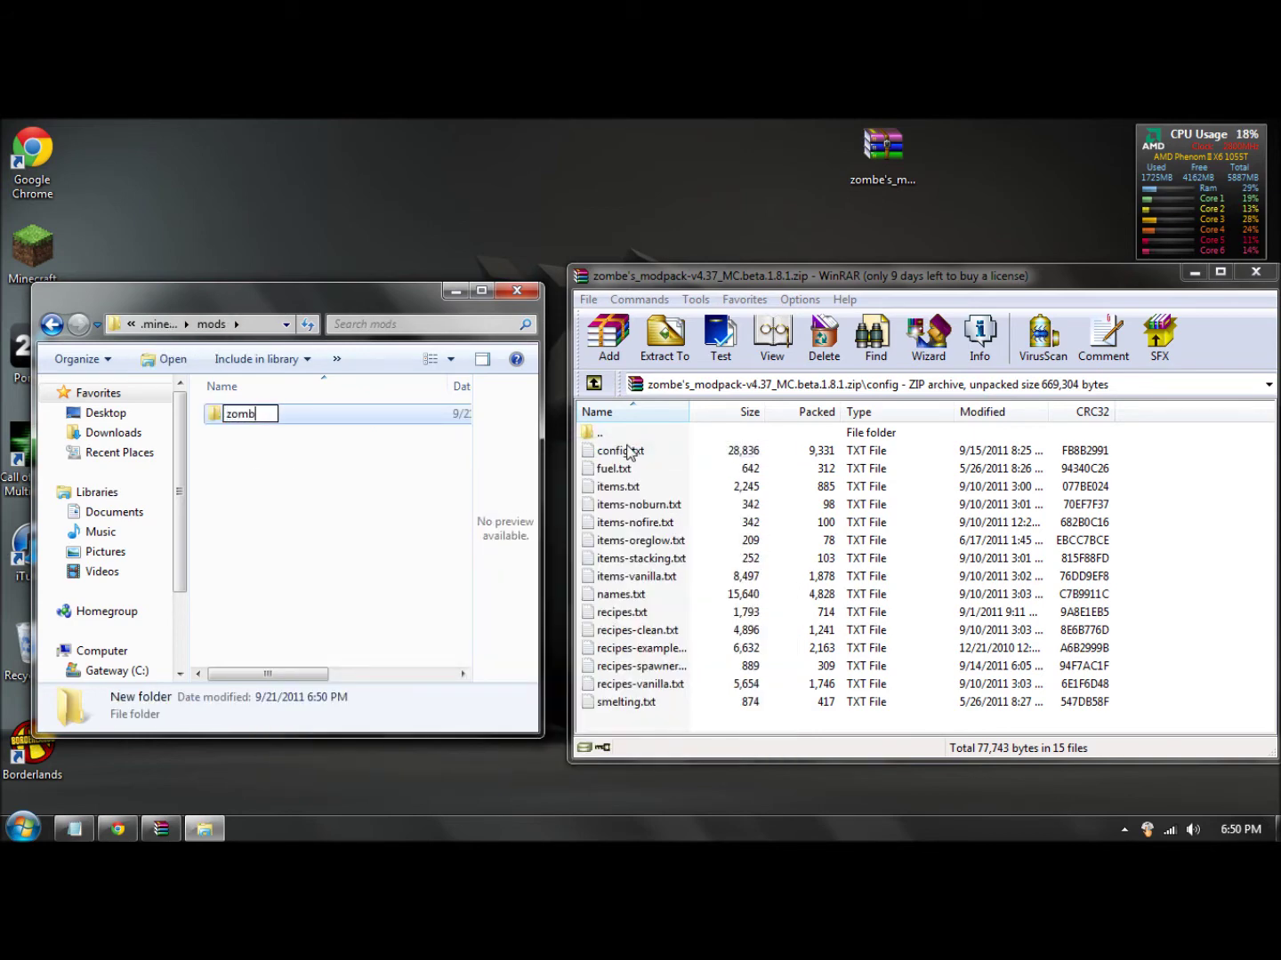
{"action": "type", "text": "e"}
{"action": "key", "text": "Return"}
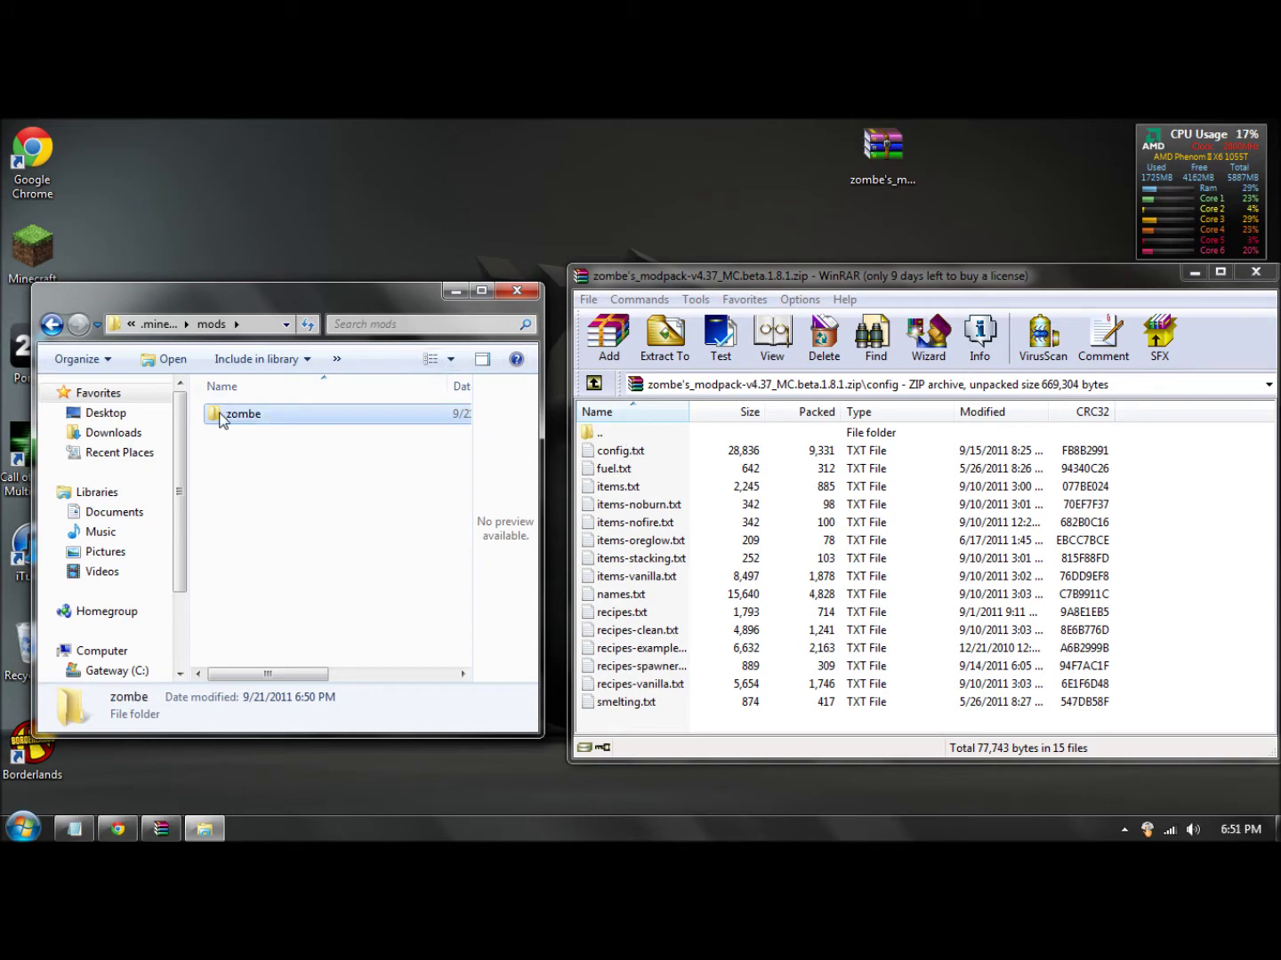
Copy all the text files from the modpack archive's config folder into the zombe folder
{"action": "left_click", "coordinate": [242, 440]}
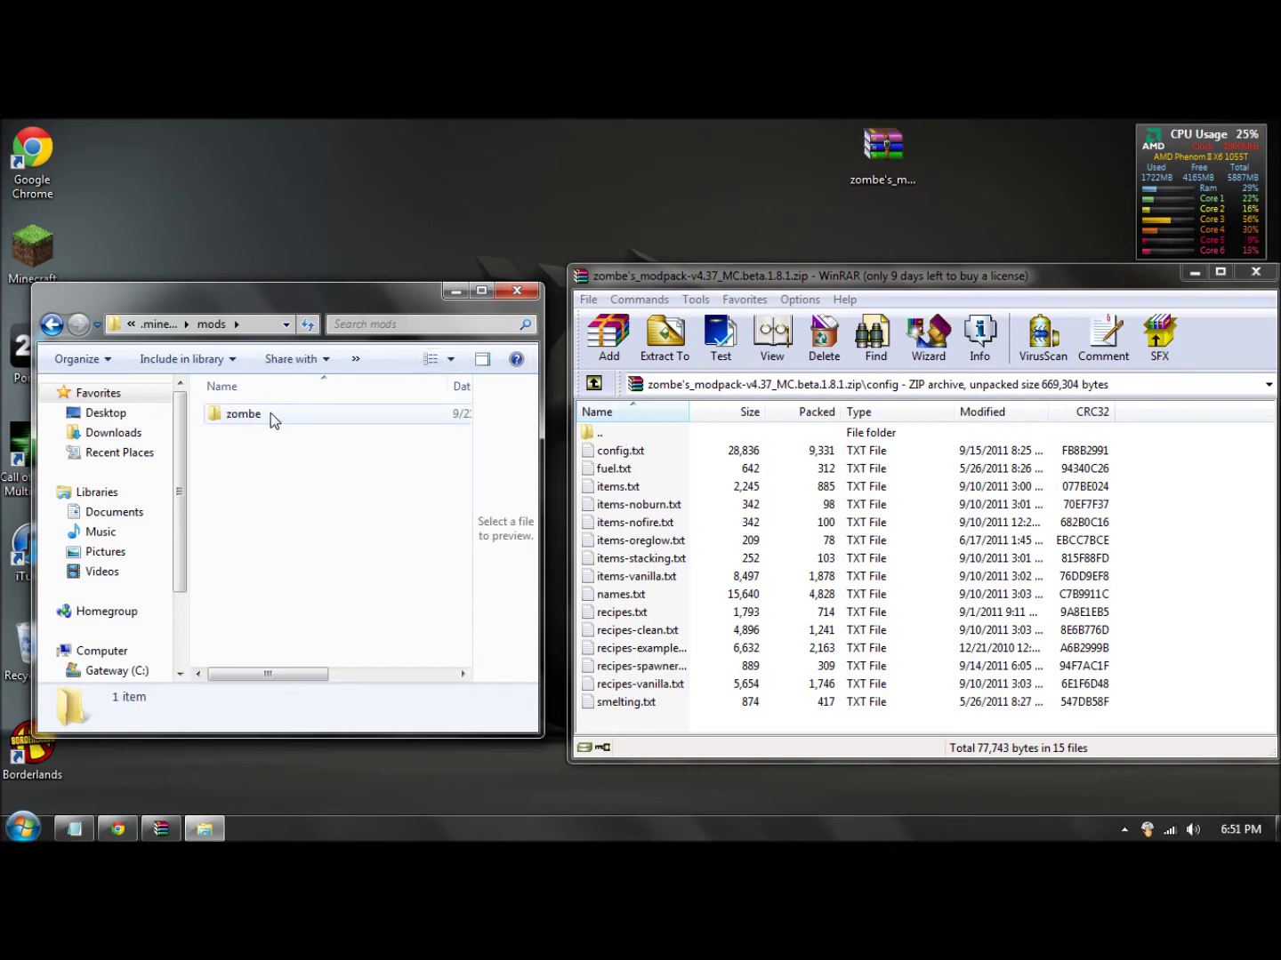
{"action": "double_click", "coordinate": [268, 412]}
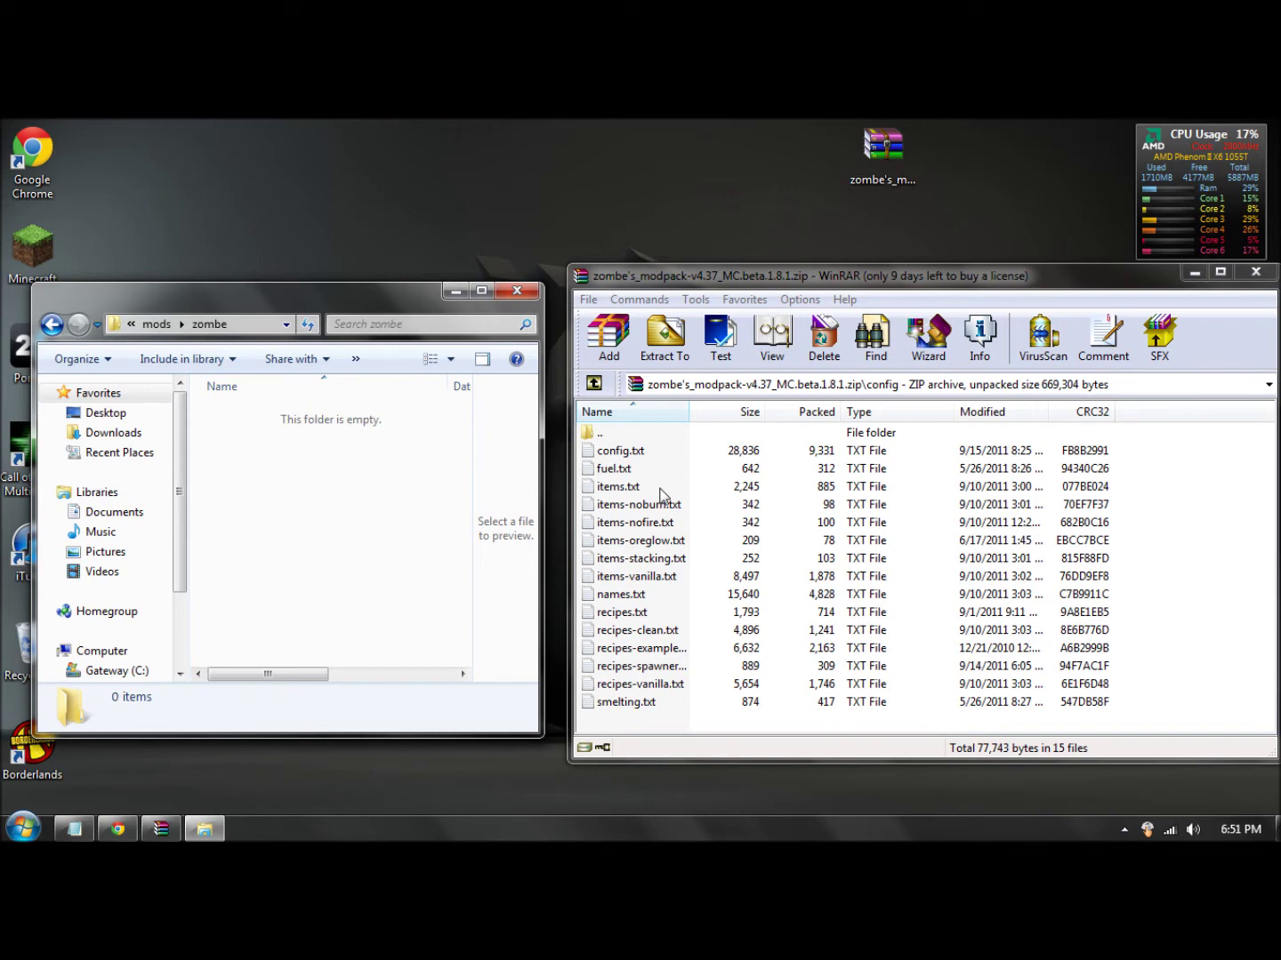
{"action": "left_click", "coordinate": [602, 436]}
{"action": "left_click_drag", "start_coordinate": [1134, 442], "coordinate": [709, 709]}
{"action": "left_click_drag", "start_coordinate": [716, 516], "coordinate": [280, 476]}
{"action": "left_click", "coordinate": [368, 435]}
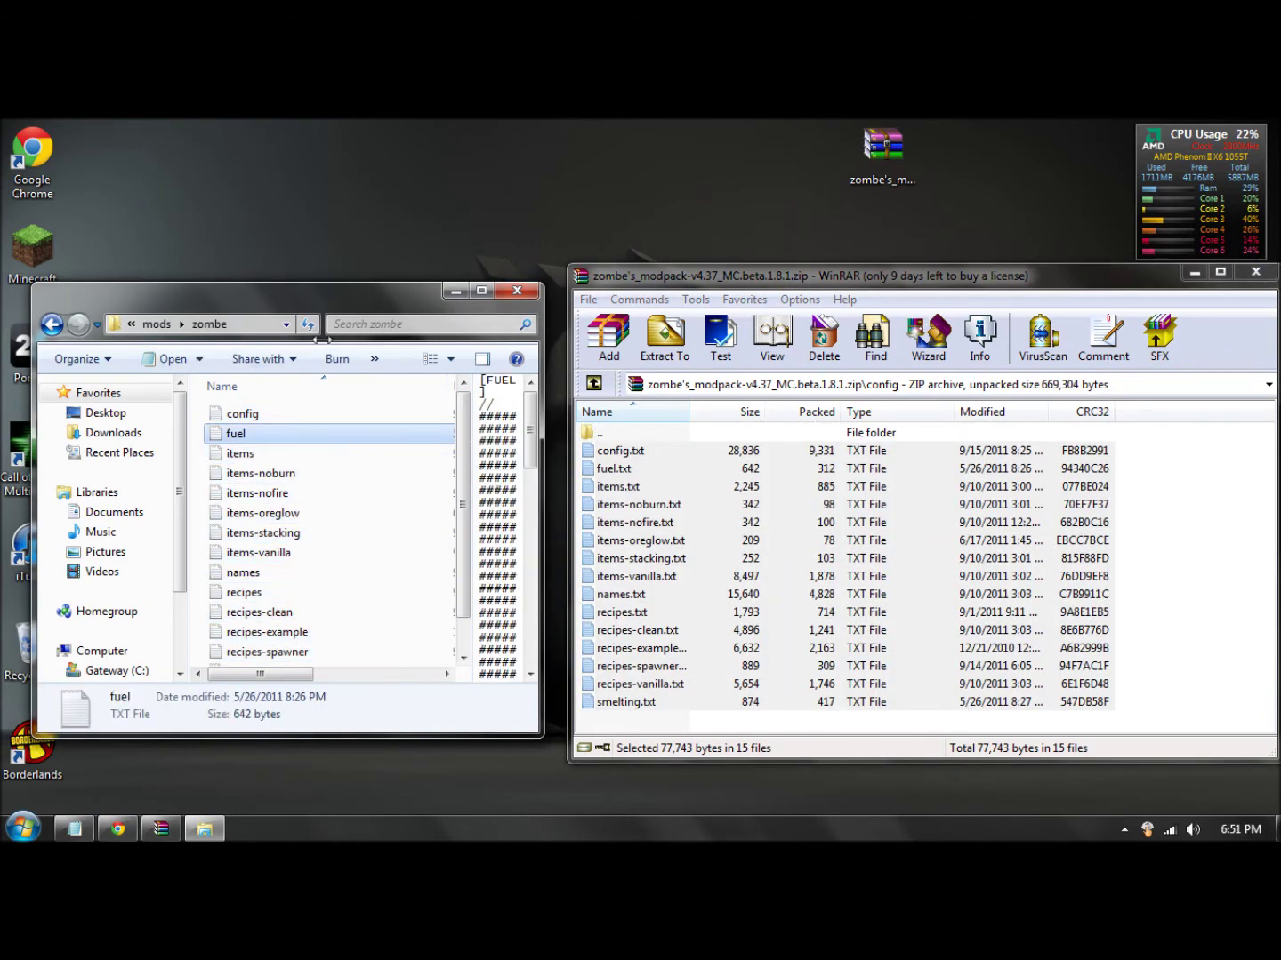
Close the modpack archive and delete its zip file from the desktop
{"action": "left_click", "coordinate": [1255, 271]}
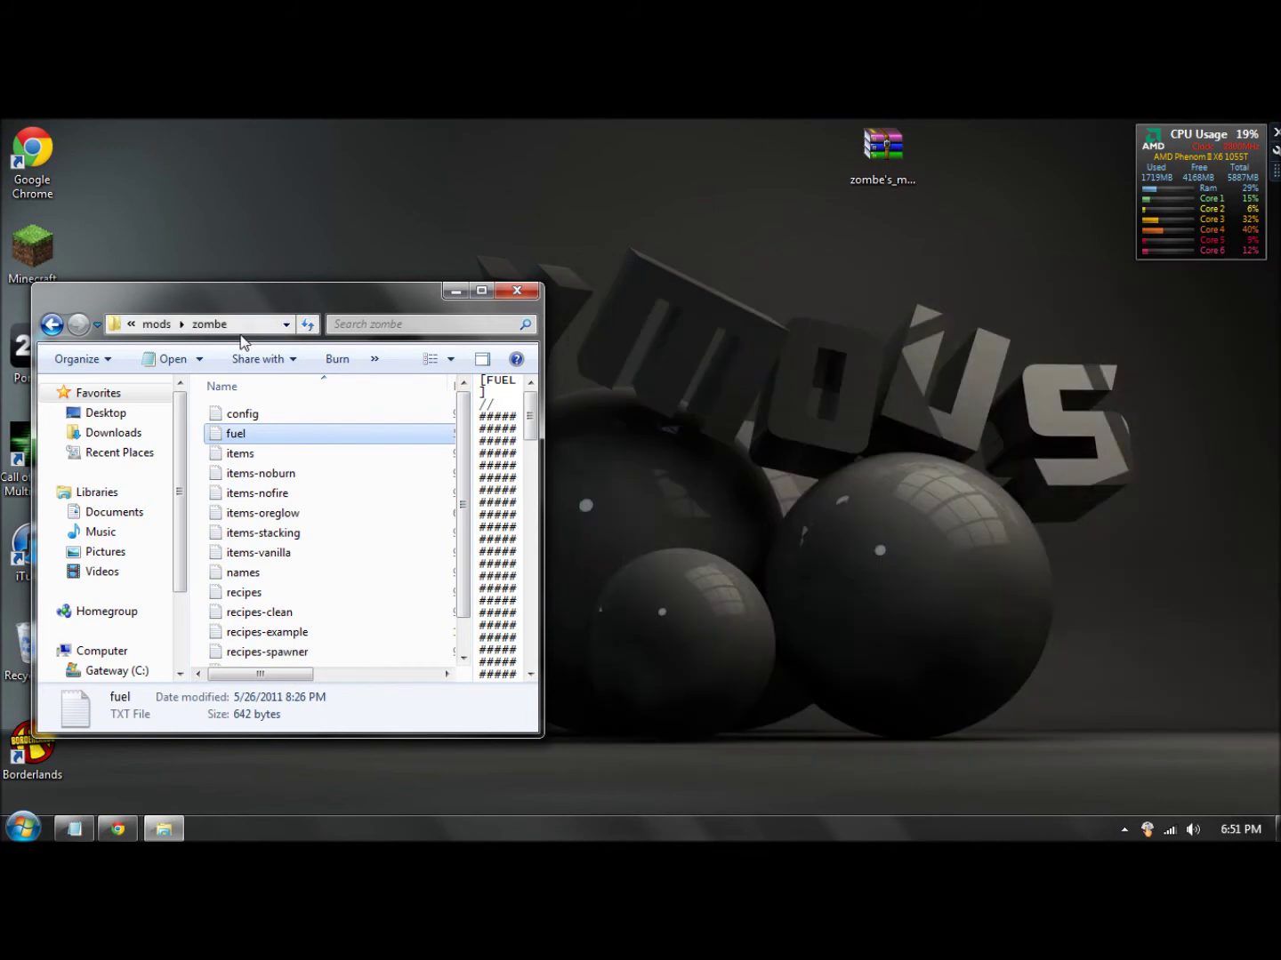
{"action": "left_click_drag", "start_coordinate": [276, 300], "coordinate": [314, 291]}
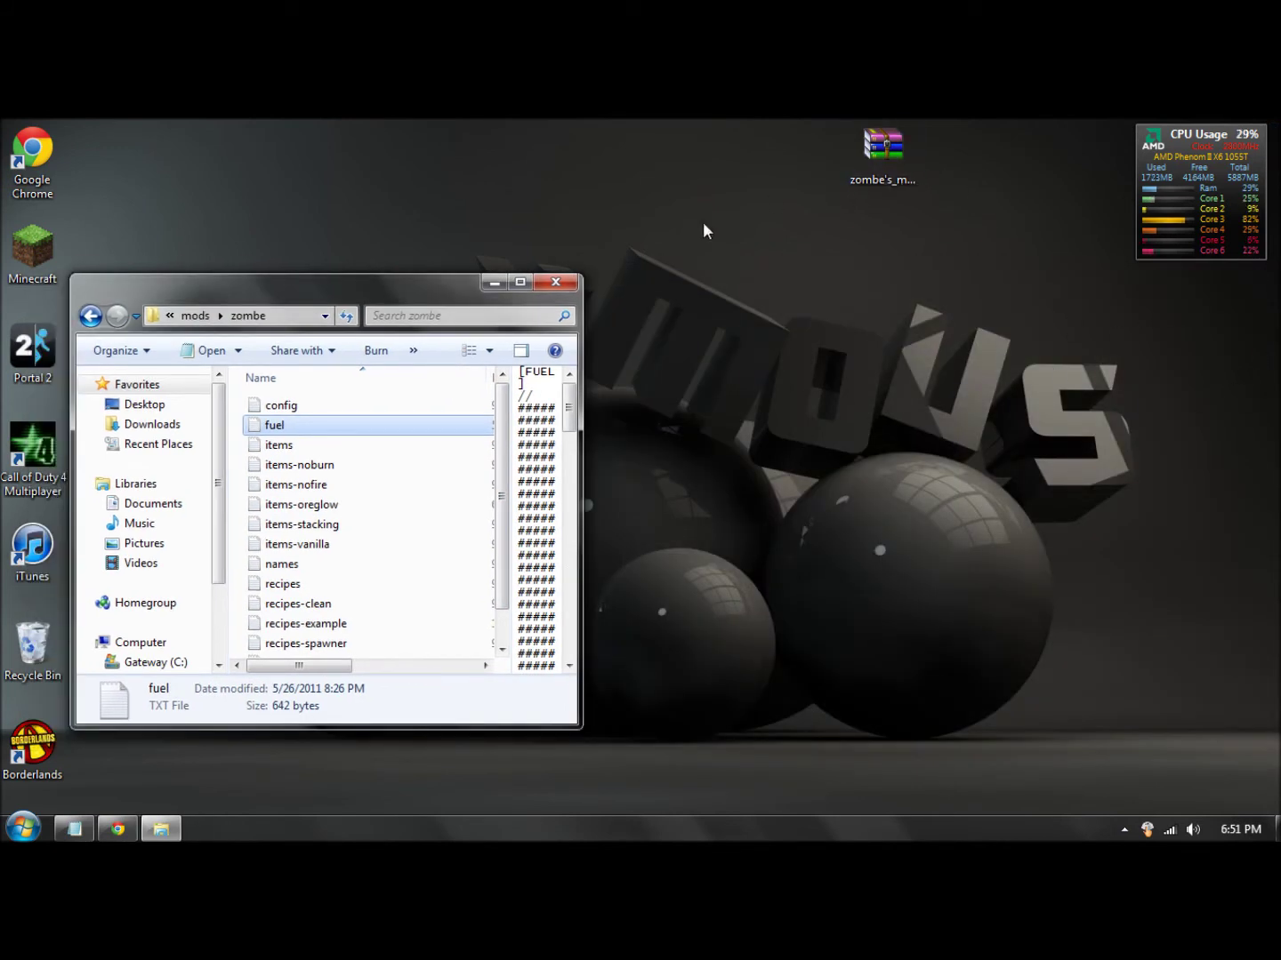
{"action": "left_click", "coordinate": [885, 152]}
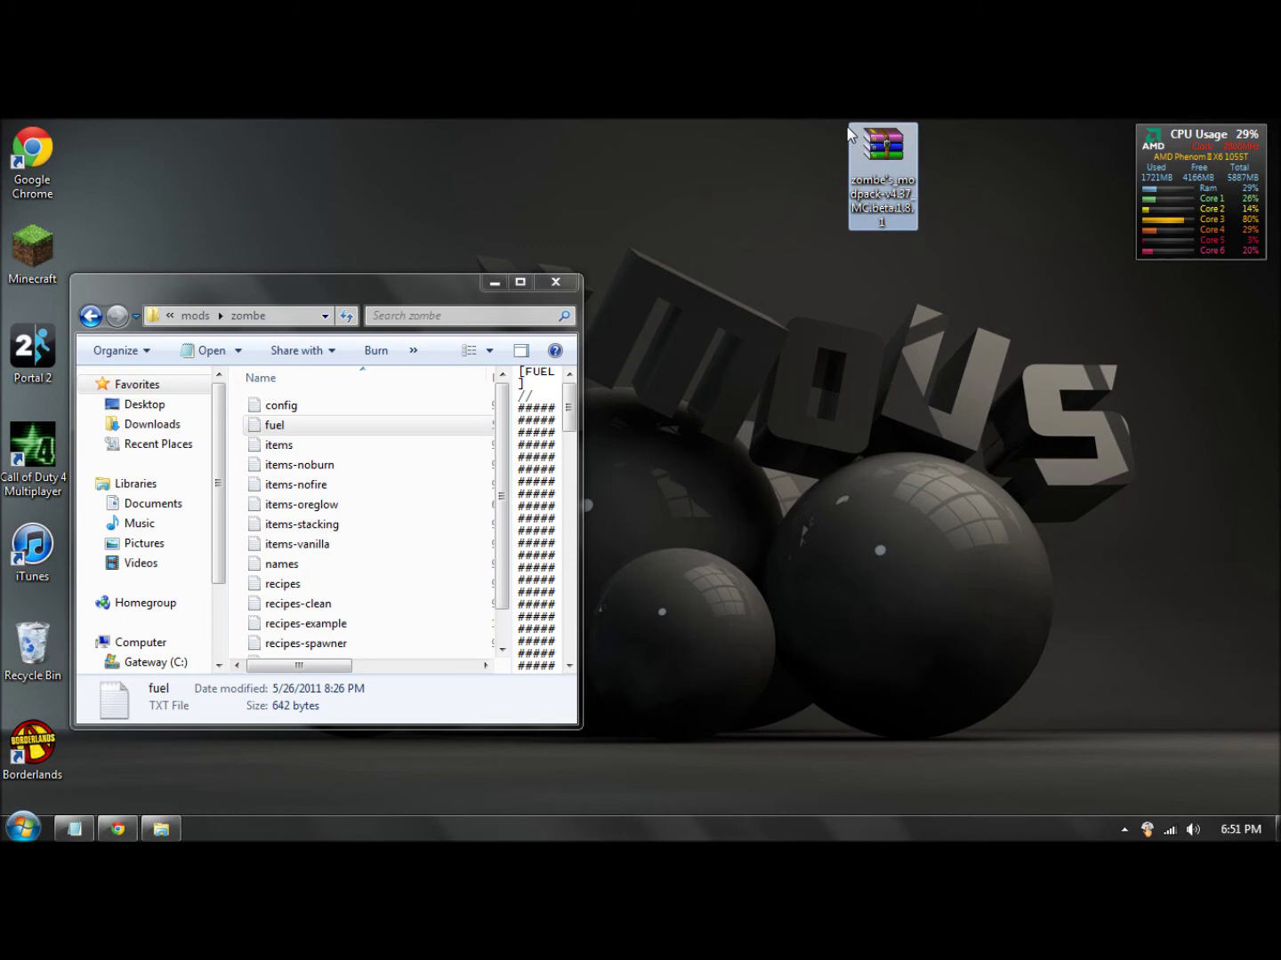
{"action": "key", "text": "Delete"}
{"action": "key", "text": "Return"}
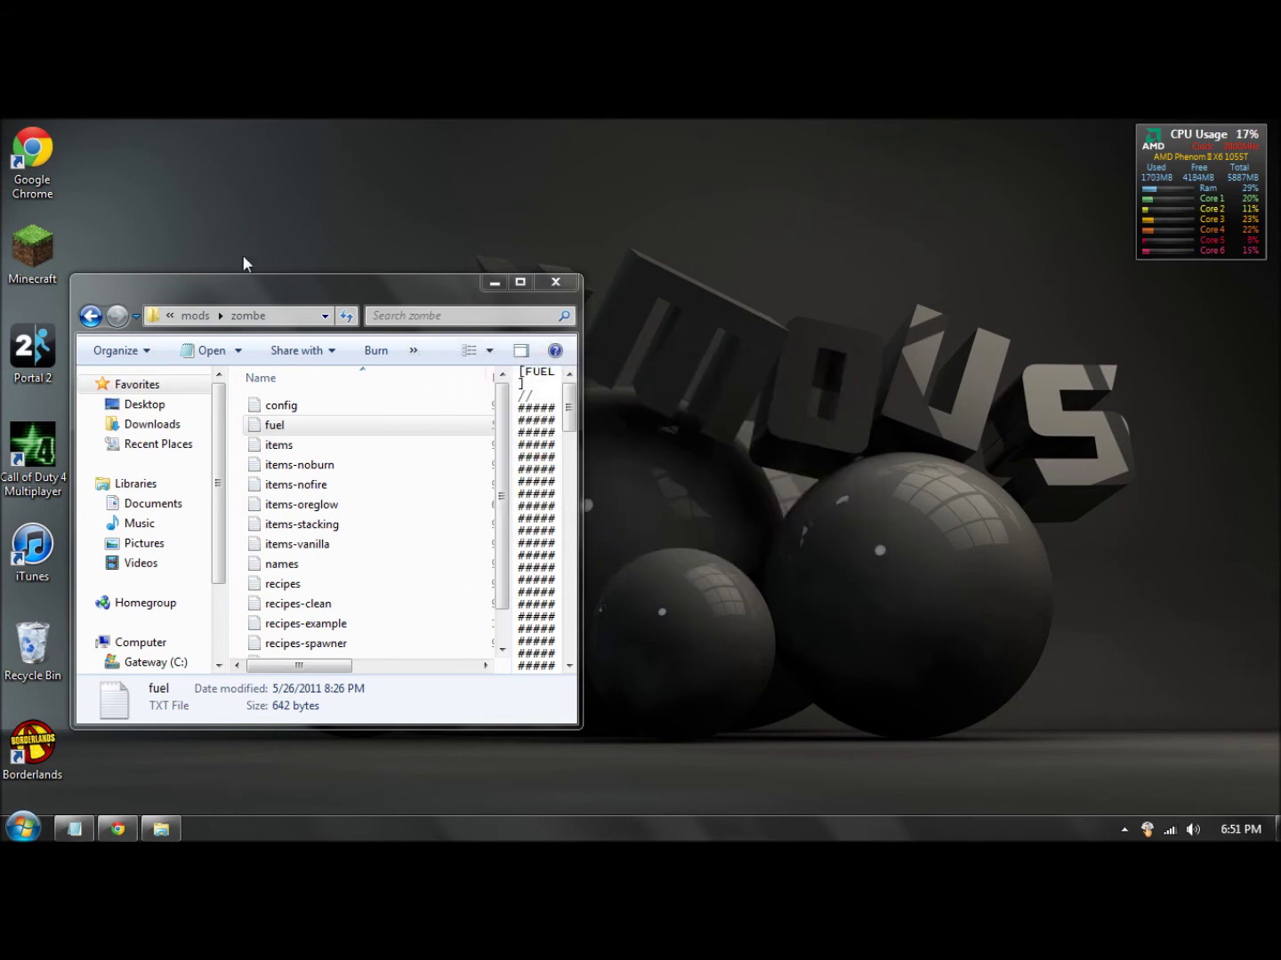
Open the config text file from the zombe folder, widening the folder window and arranging both windows
{"action": "left_click_drag", "start_coordinate": [235, 287], "coordinate": [729, 182]}
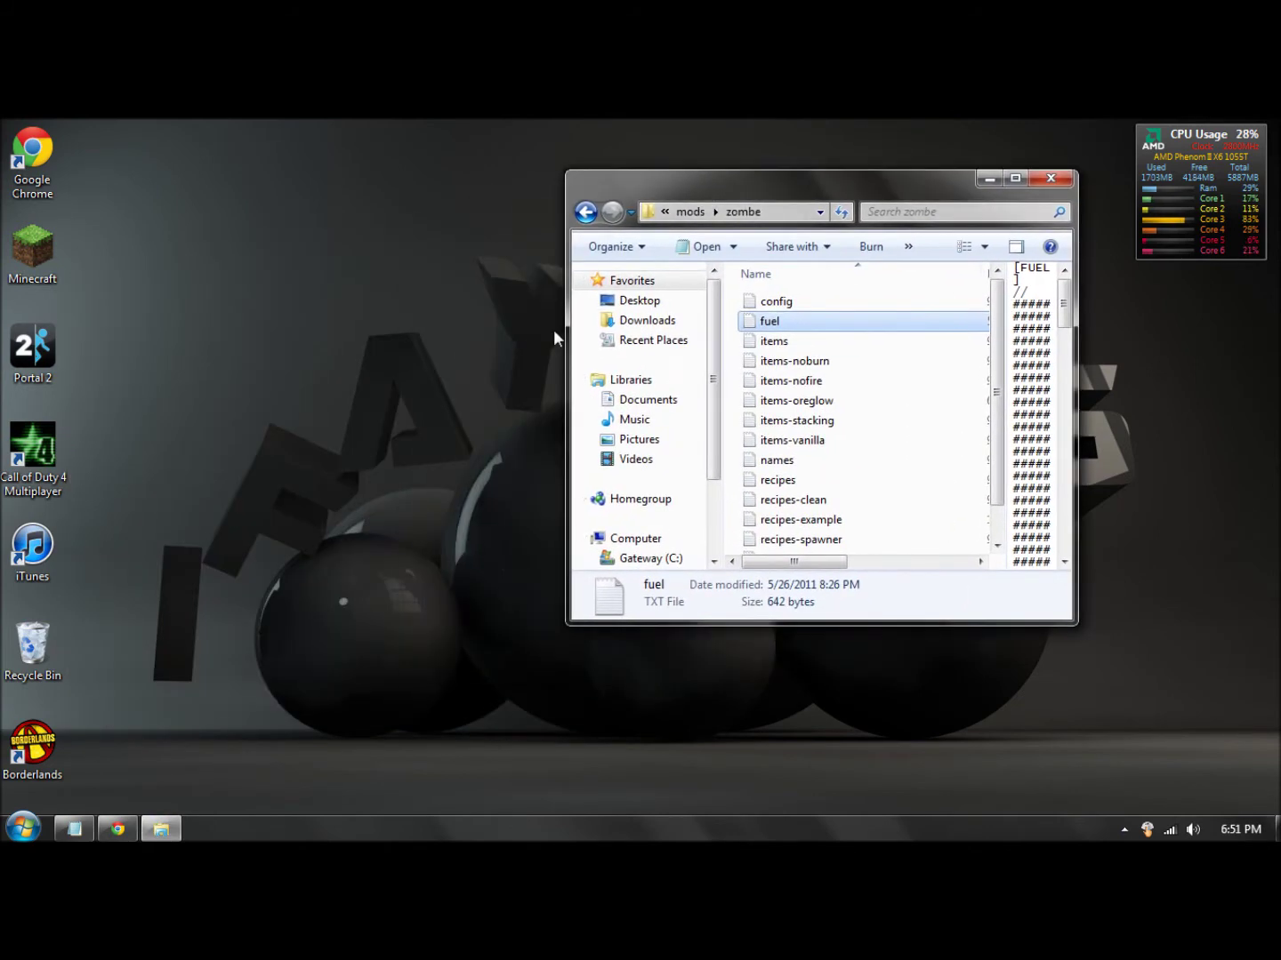
{"action": "left_click_drag", "start_coordinate": [568, 329], "coordinate": [290, 334]}
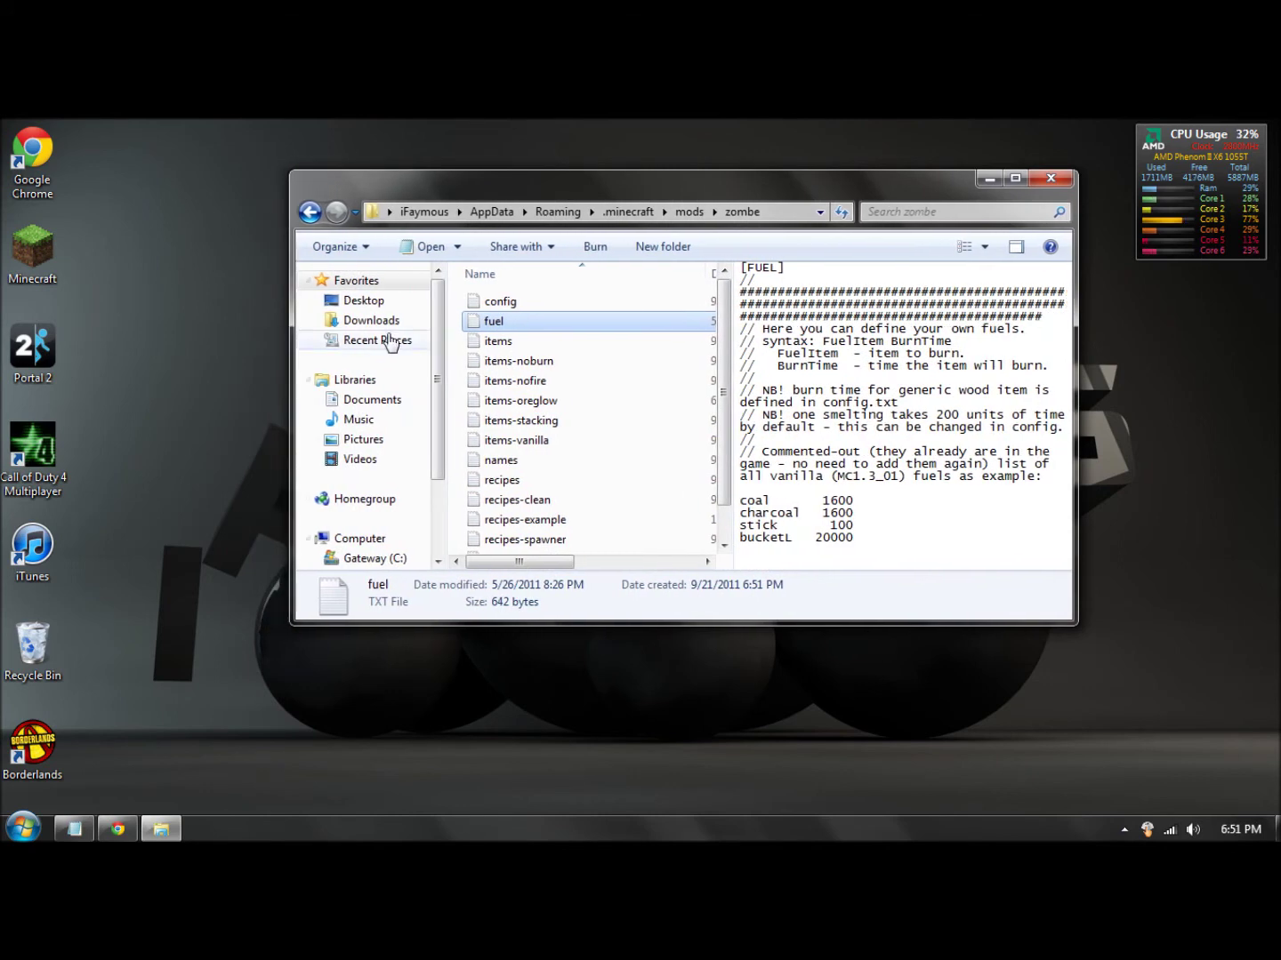
{"action": "left_click", "coordinate": [525, 304]}
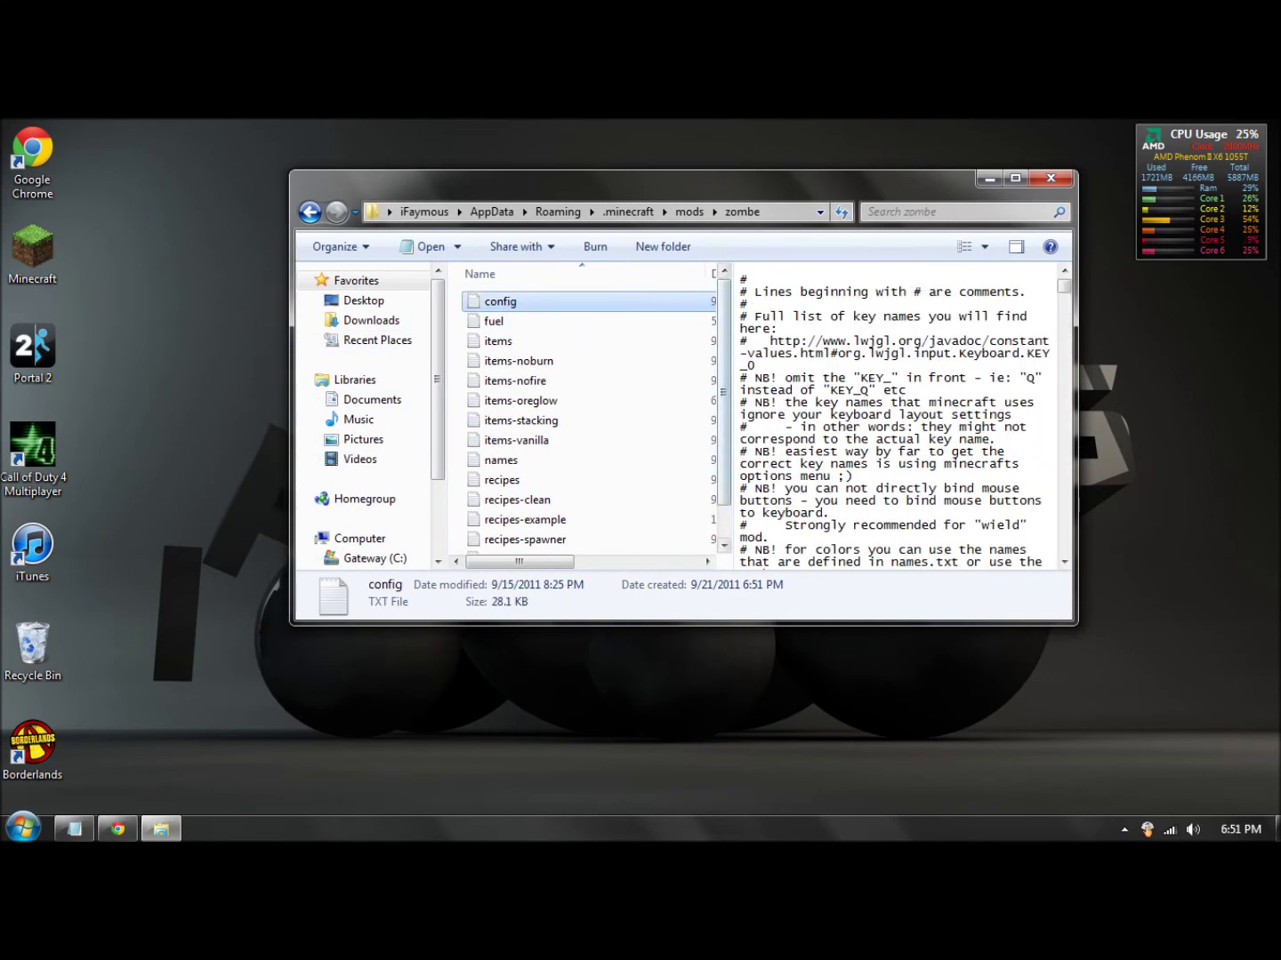
{"action": "left_click_drag", "start_coordinate": [729, 332], "coordinate": [815, 332]}
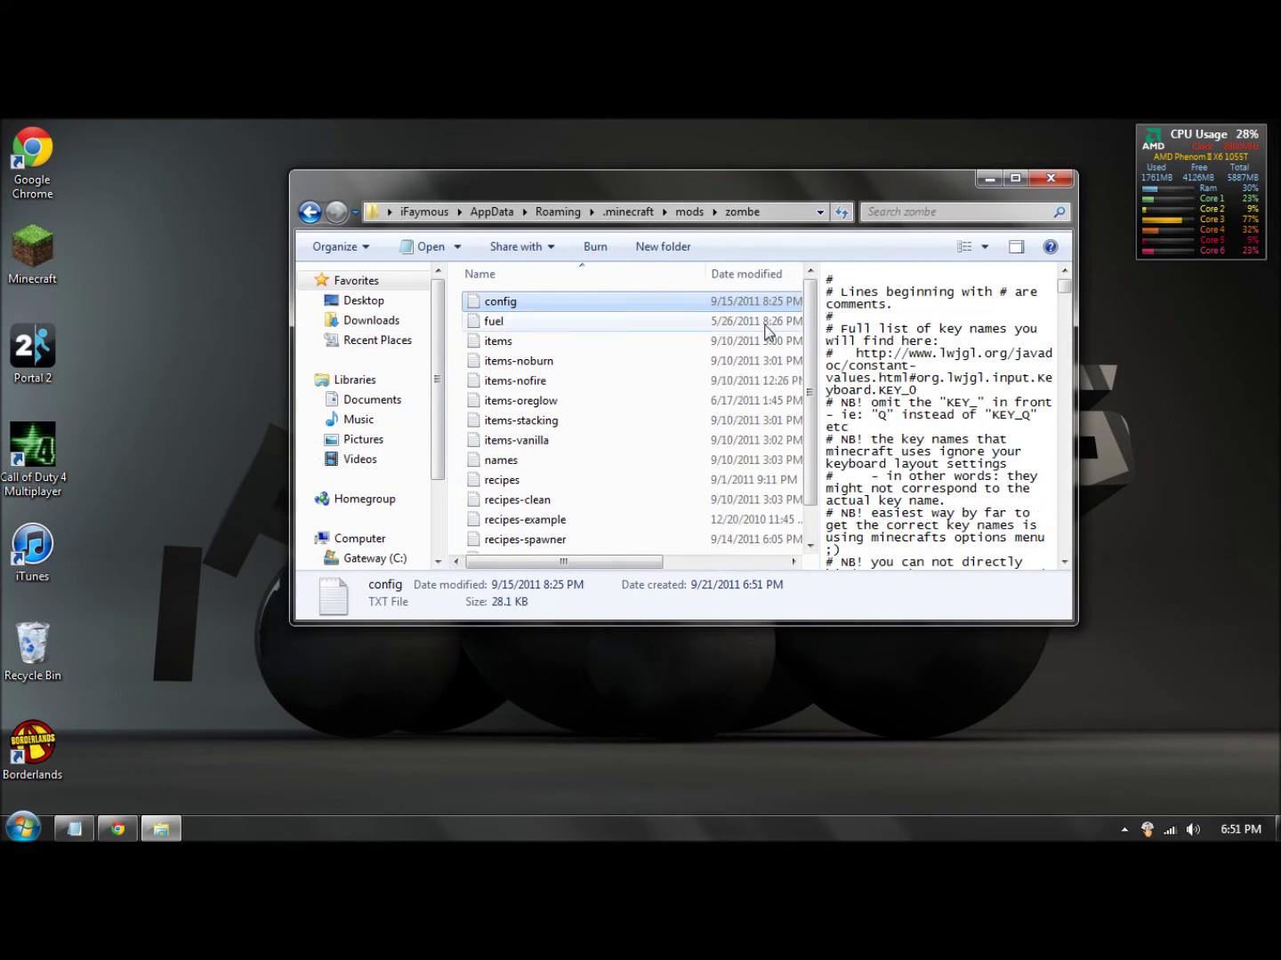
{"action": "double_click", "coordinate": [501, 302]}
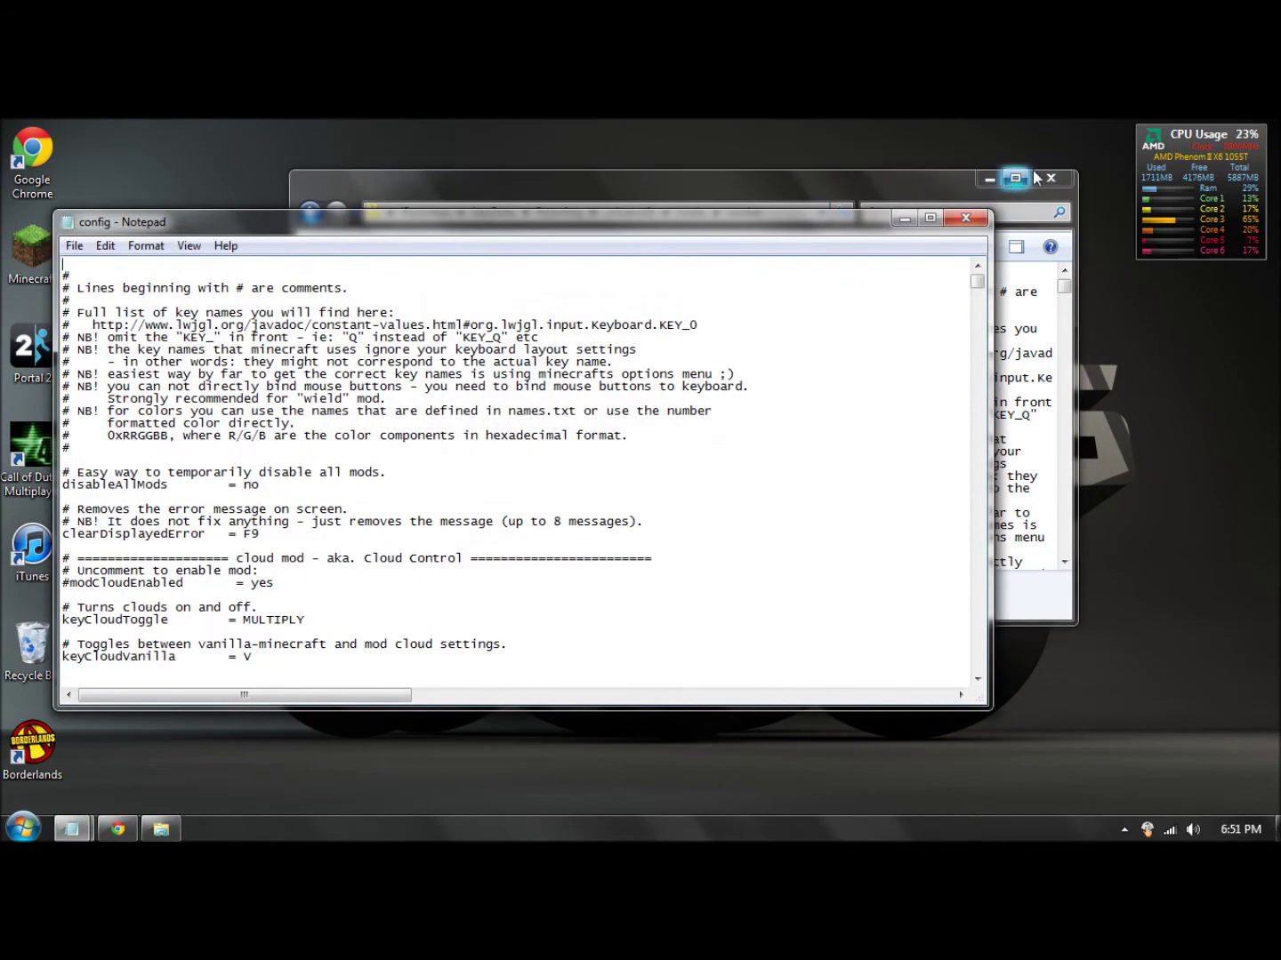
{"action": "left_click_drag", "start_coordinate": [926, 181], "coordinate": [989, 215]}
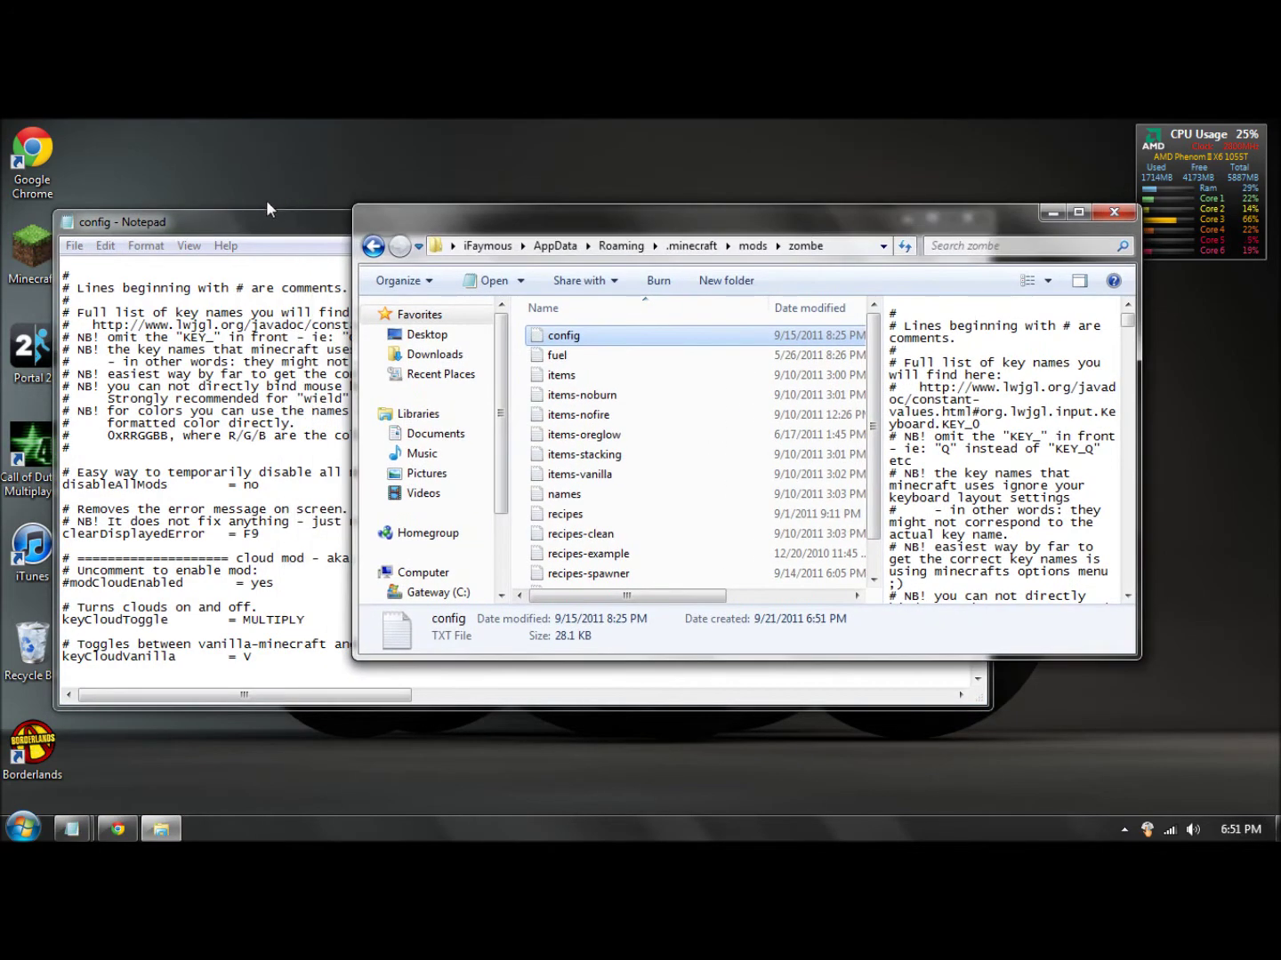
{"action": "left_click_drag", "start_coordinate": [249, 221], "coordinate": [413, 187]}
Look through the config file's mod sections to find the fly mod (aka. Flying) heading
{"action": "scroll", "coordinate": [684, 427], "scroll_direction": "down", "scroll_amount": 17}
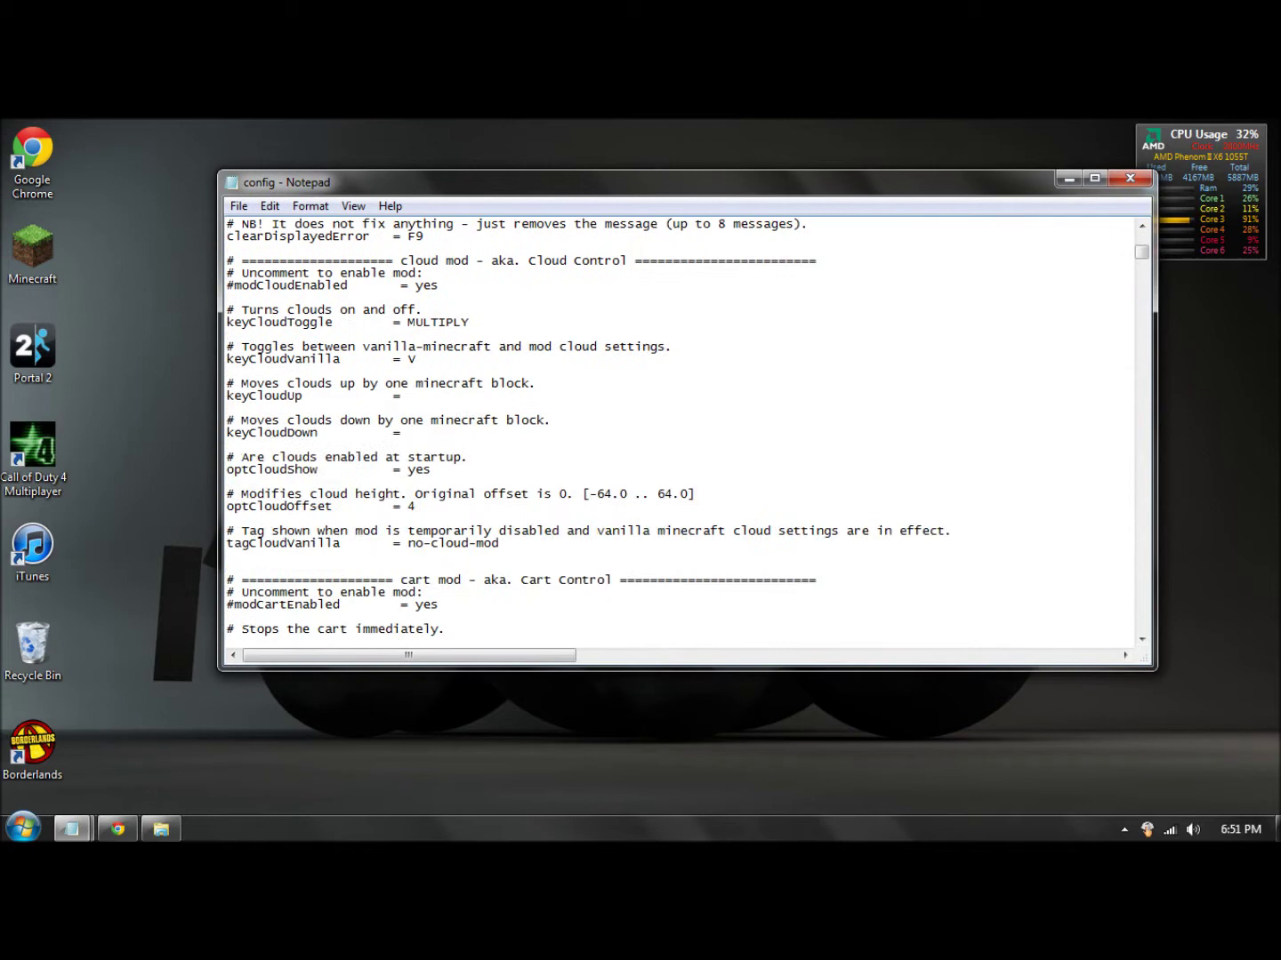
{"action": "scroll", "coordinate": [684, 427], "scroll_direction": "down", "scroll_amount": 7}
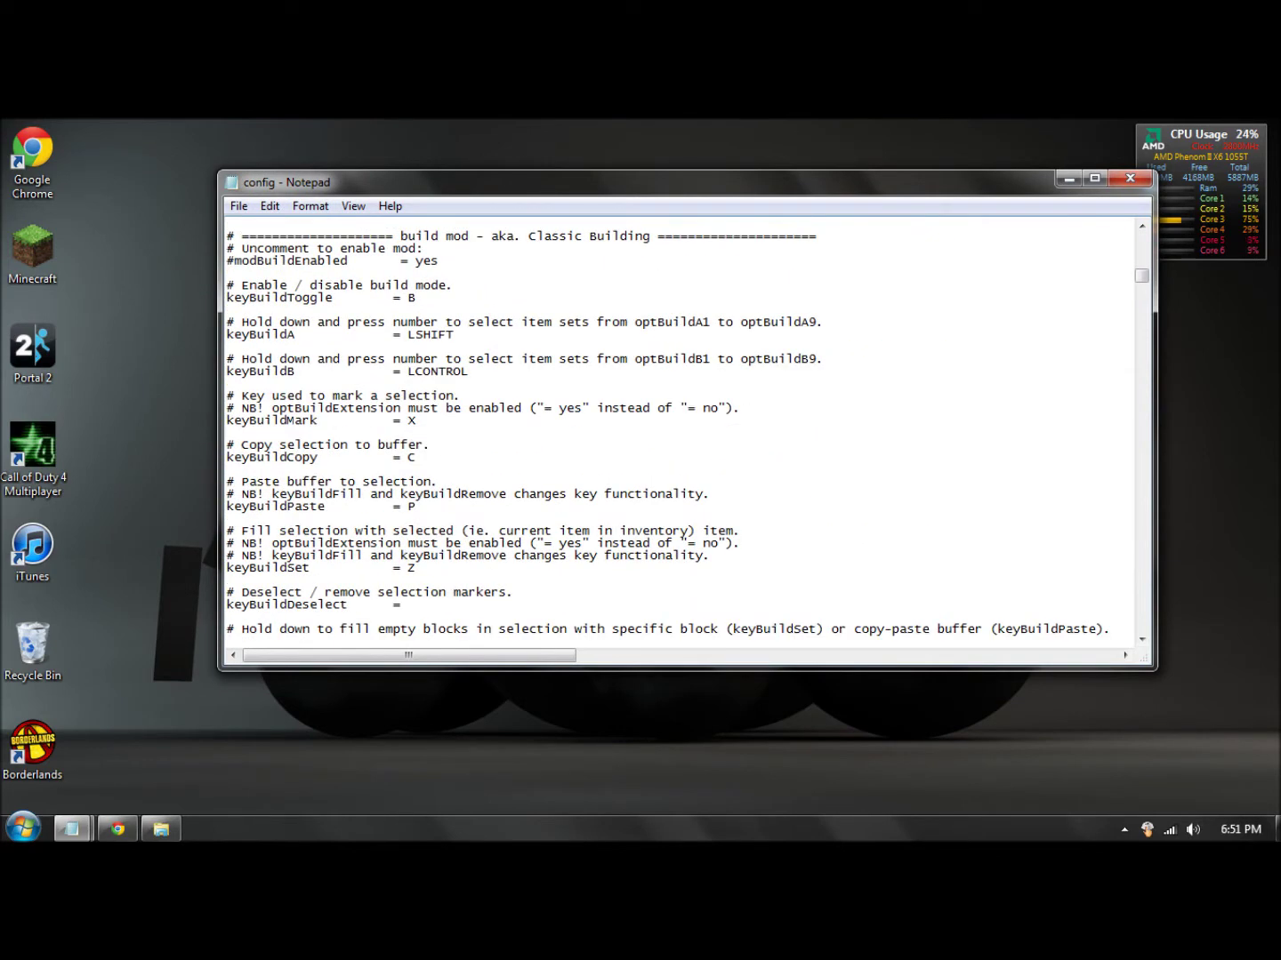
{"action": "mouse_move", "coordinate": [227, 237]}
{"action": "left_mouse_down"}
{"action": "mouse_move", "coordinate": [820, 237]}
{"action": "mouse_move", "coordinate": [279, 249]}
{"action": "mouse_move", "coordinate": [250, 236]}
{"action": "left_mouse_up"}
{"action": "left_click", "coordinate": [820, 236]}
{"action": "left_click", "coordinate": [311, 237]}
{"action": "scroll", "coordinate": [685, 427], "scroll_direction": "down", "scroll_amount": 20}
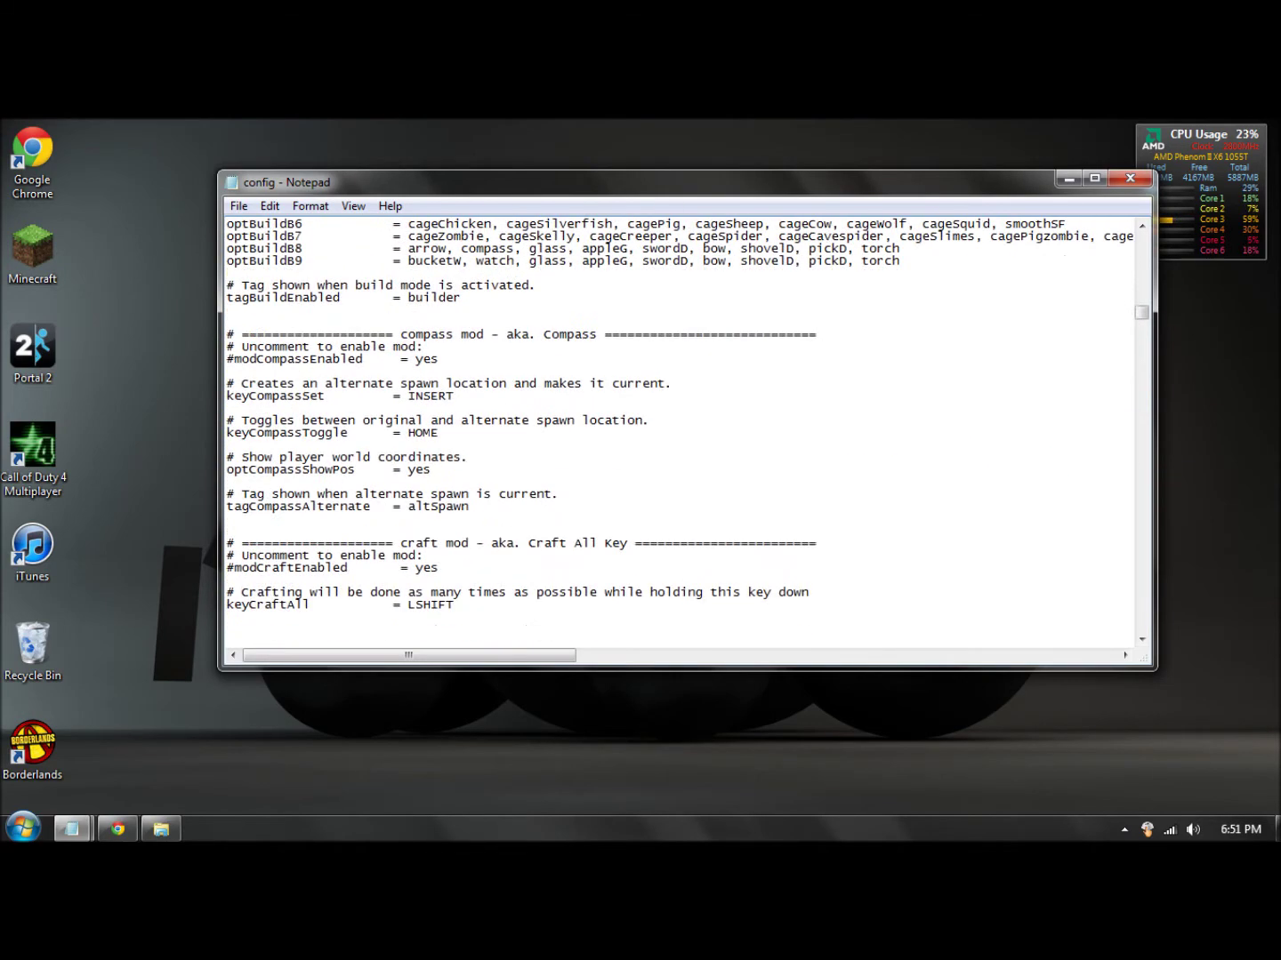
{"action": "scroll", "coordinate": [685, 426], "scroll_direction": "down", "scroll_amount": 7}
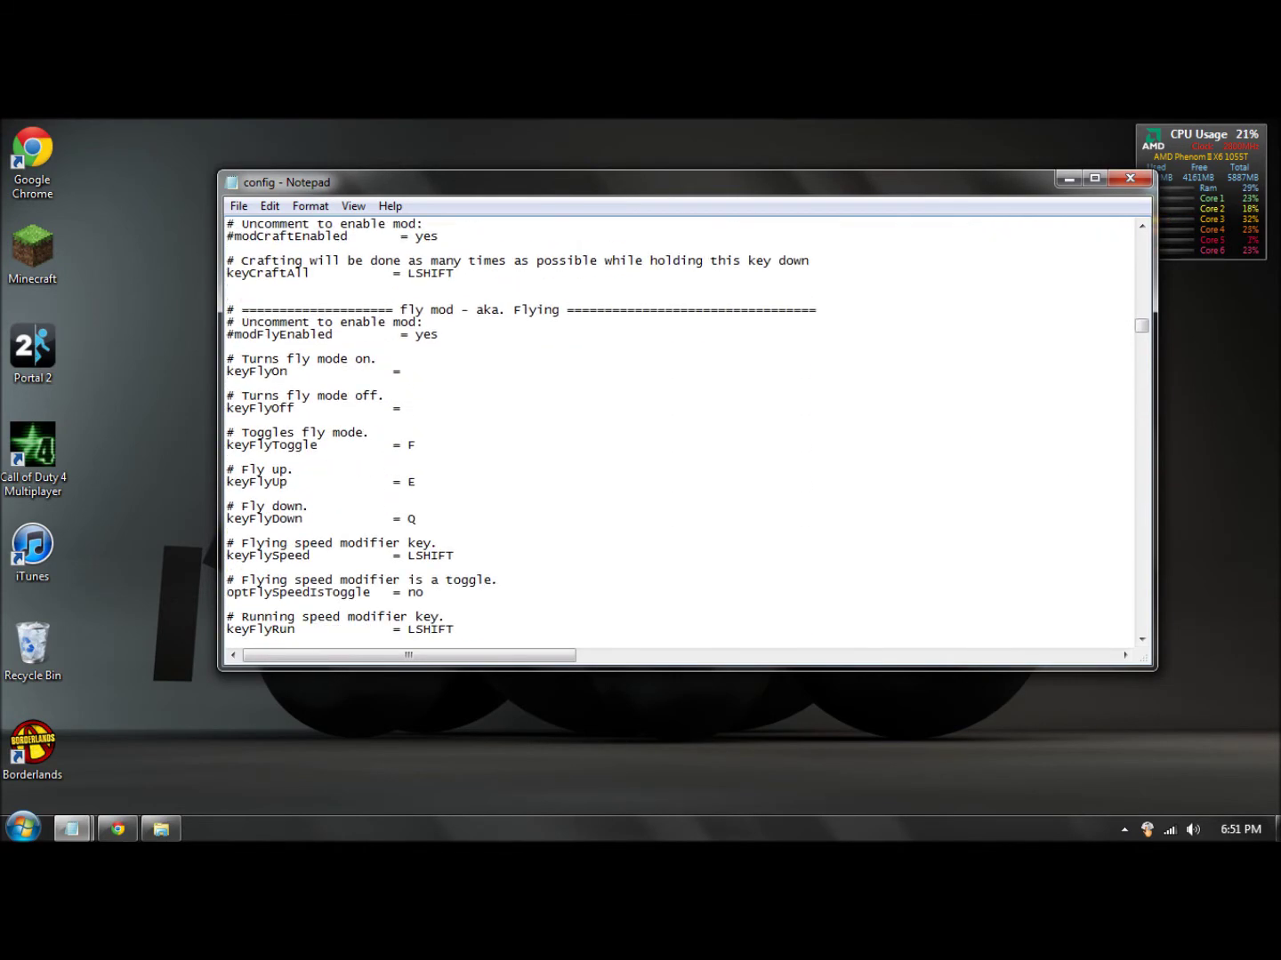
{"action": "scroll", "coordinate": [685, 426], "scroll_direction": "up", "scroll_amount": 2}
{"action": "left_click_drag", "start_coordinate": [408, 385], "coordinate": [530, 384]}
{"action": "left_click", "coordinate": [545, 385]}
{"action": "scroll", "coordinate": [681, 426], "scroll_direction": "down", "scroll_amount": 3}
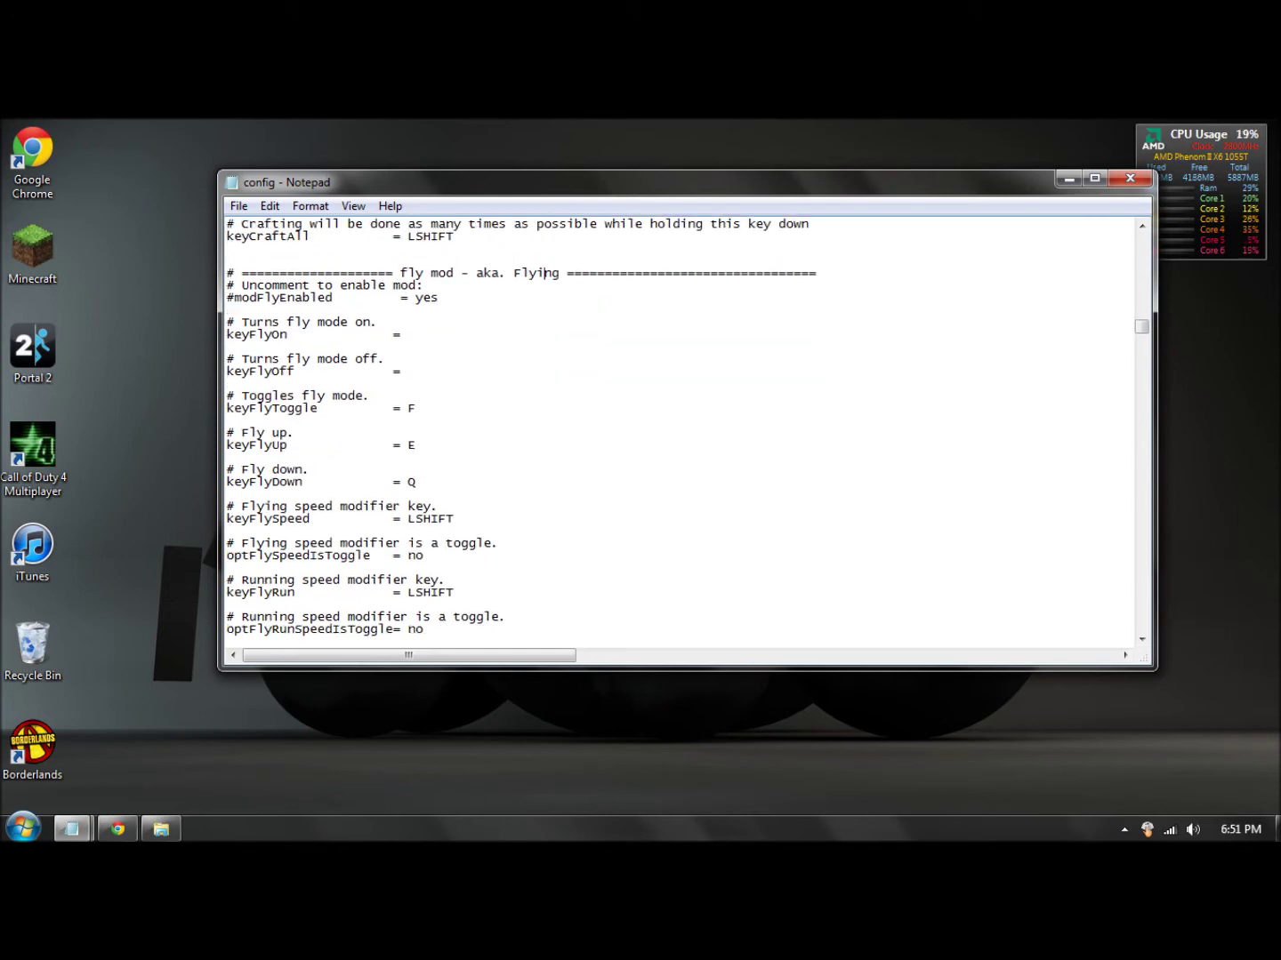
Enable the fly mod by removing the # in front of modFlyEnabled = yes, and save the config file
{"action": "left_click_drag", "start_coordinate": [249, 297], "coordinate": [439, 298]}
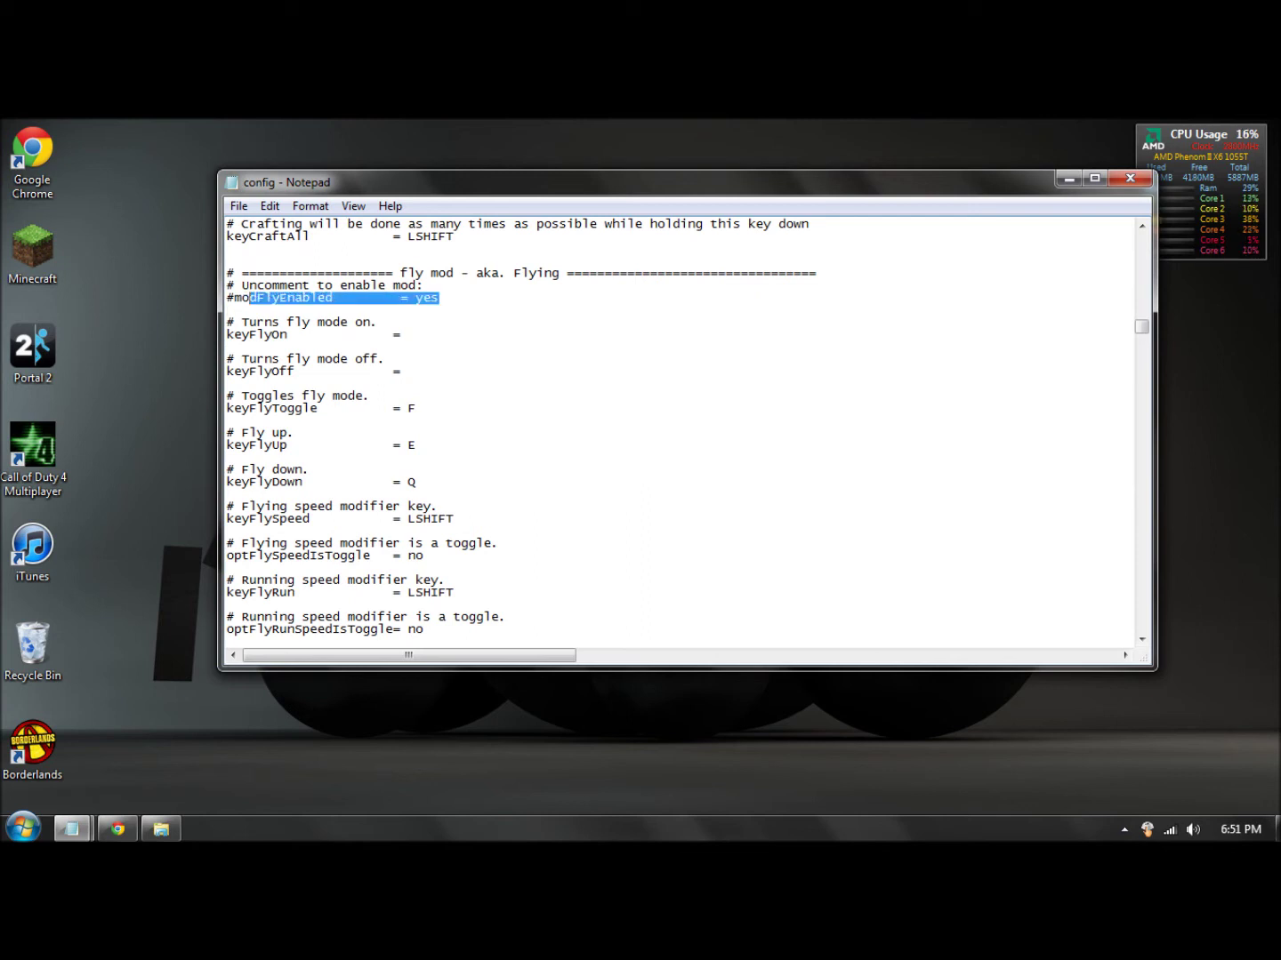
{"action": "left_click_drag", "start_coordinate": [249, 297], "coordinate": [414, 298]}
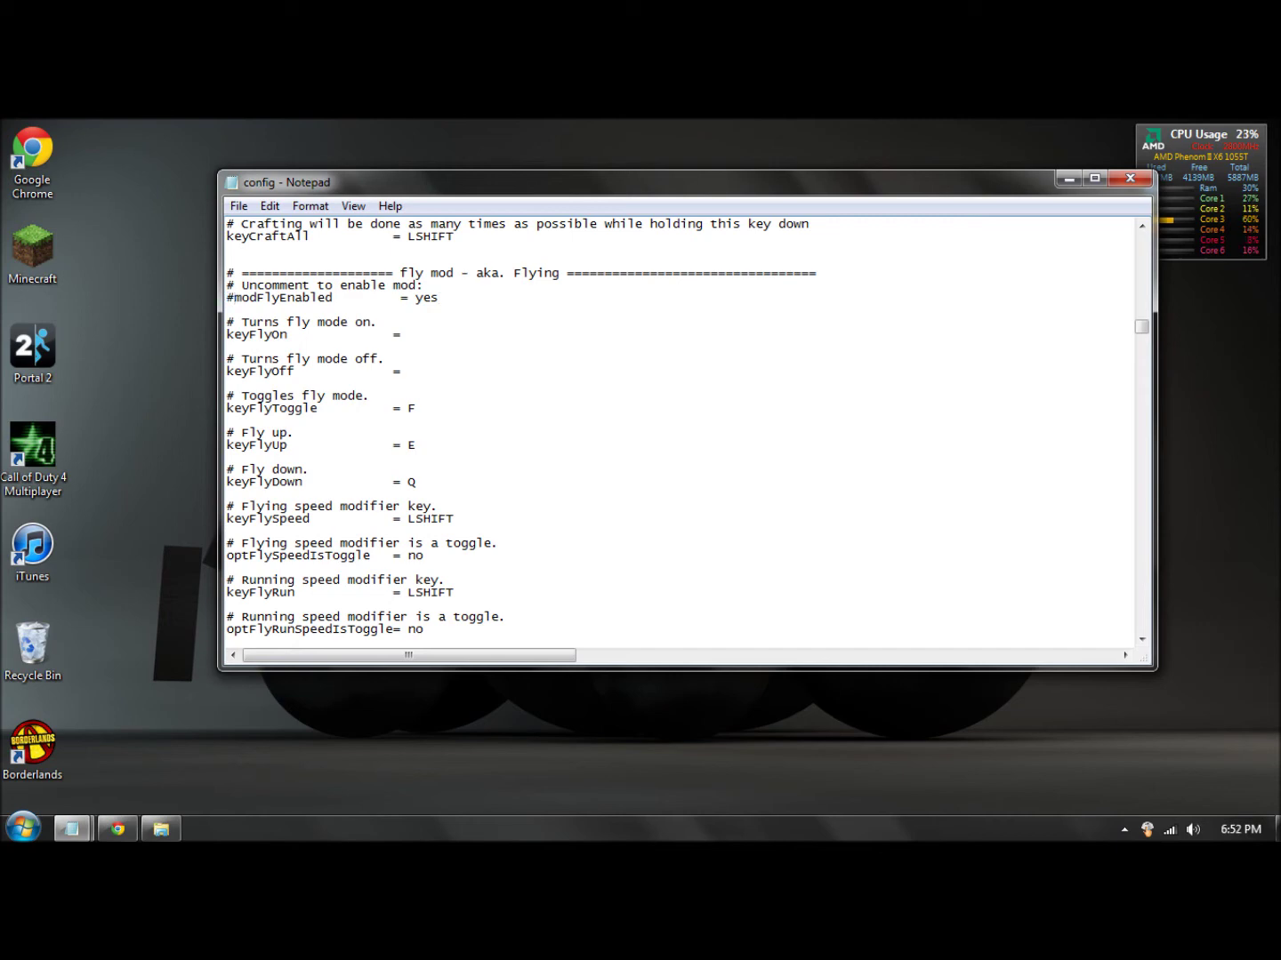
{"action": "key", "text": "BackSpace"}
{"action": "scroll", "coordinate": [681, 427], "scroll_direction": "down", "scroll_amount": 1}
{"action": "scroll", "coordinate": [681, 427], "scroll_direction": "up", "scroll_amount": 1}
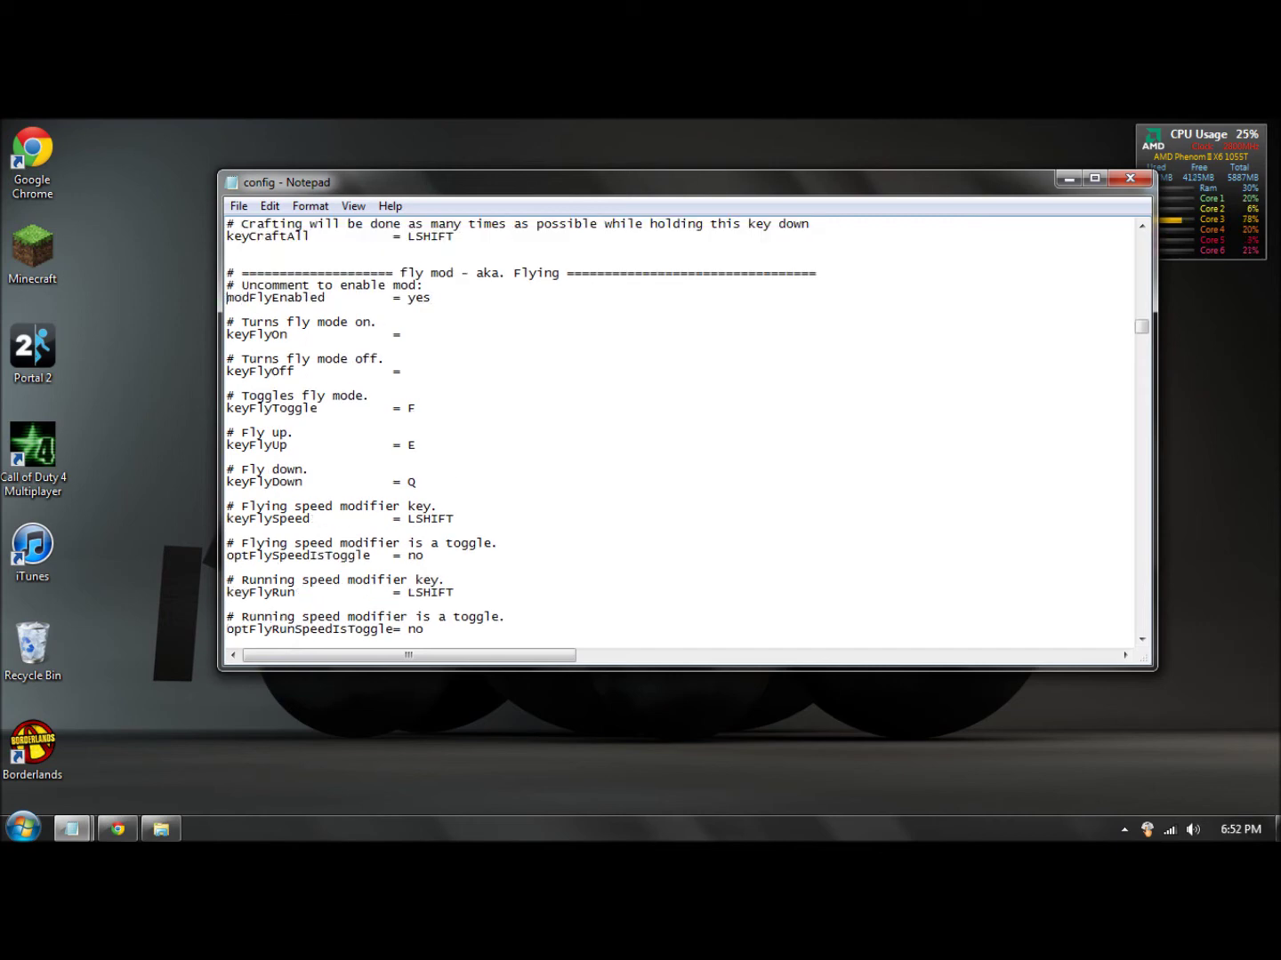
{"action": "left_click", "coordinate": [238, 205]}
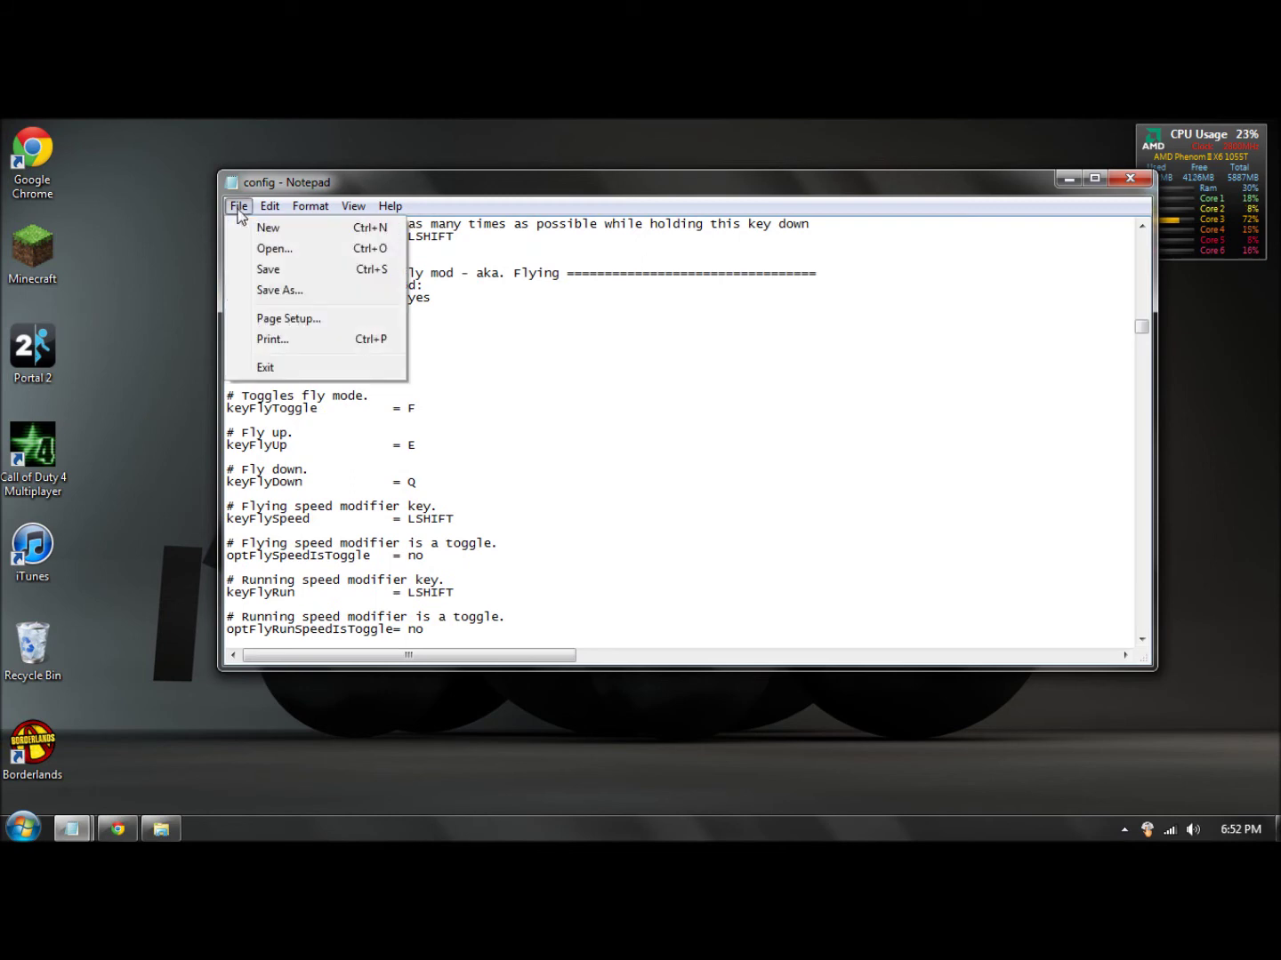
{"action": "left_click", "coordinate": [277, 274]}
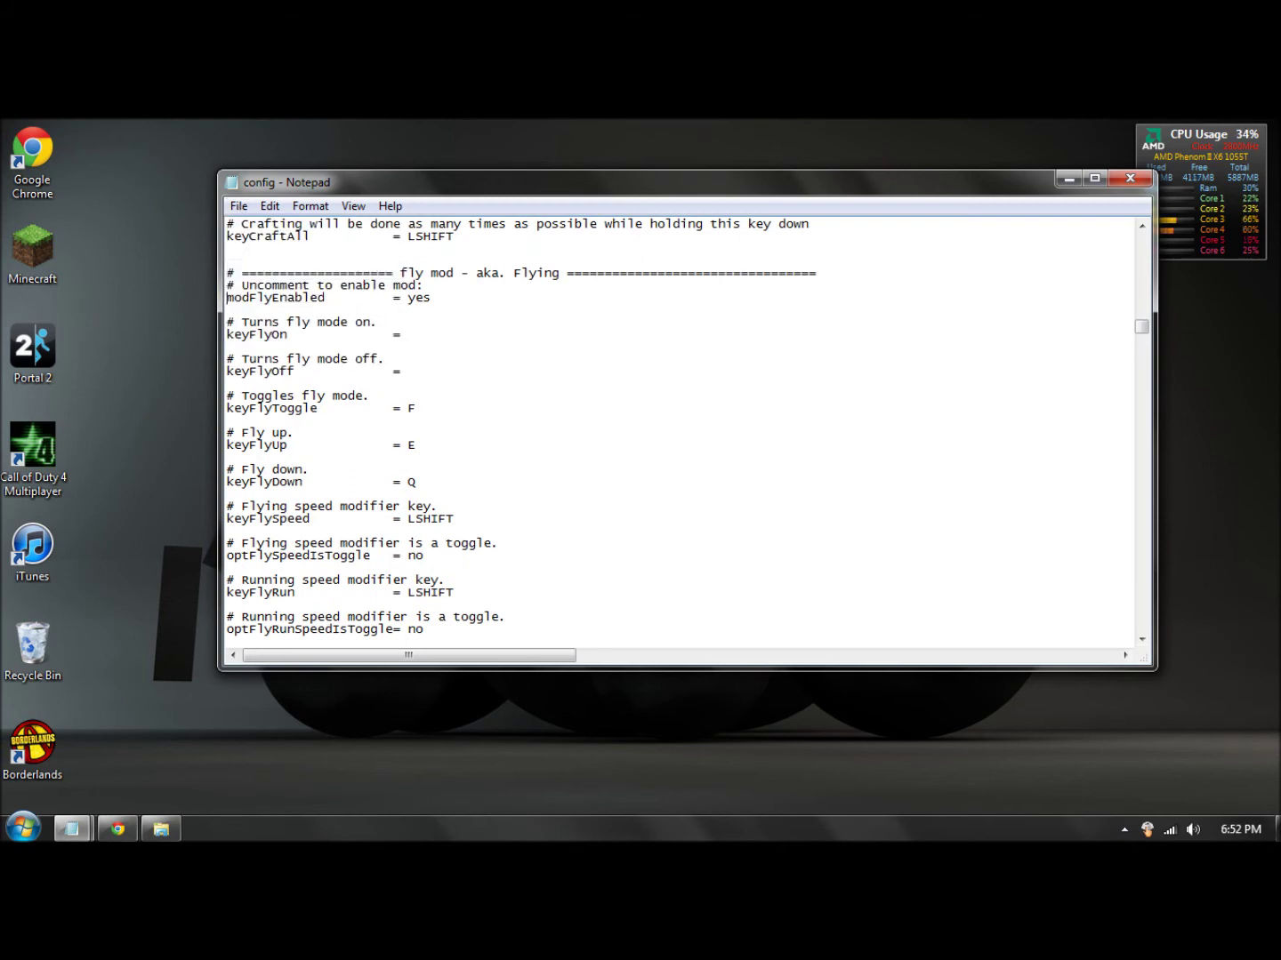
Review the fly mod's key and speed settings, and save and close the config file
{"action": "scroll", "coordinate": [680, 427], "scroll_direction": "down", "scroll_amount": 4}
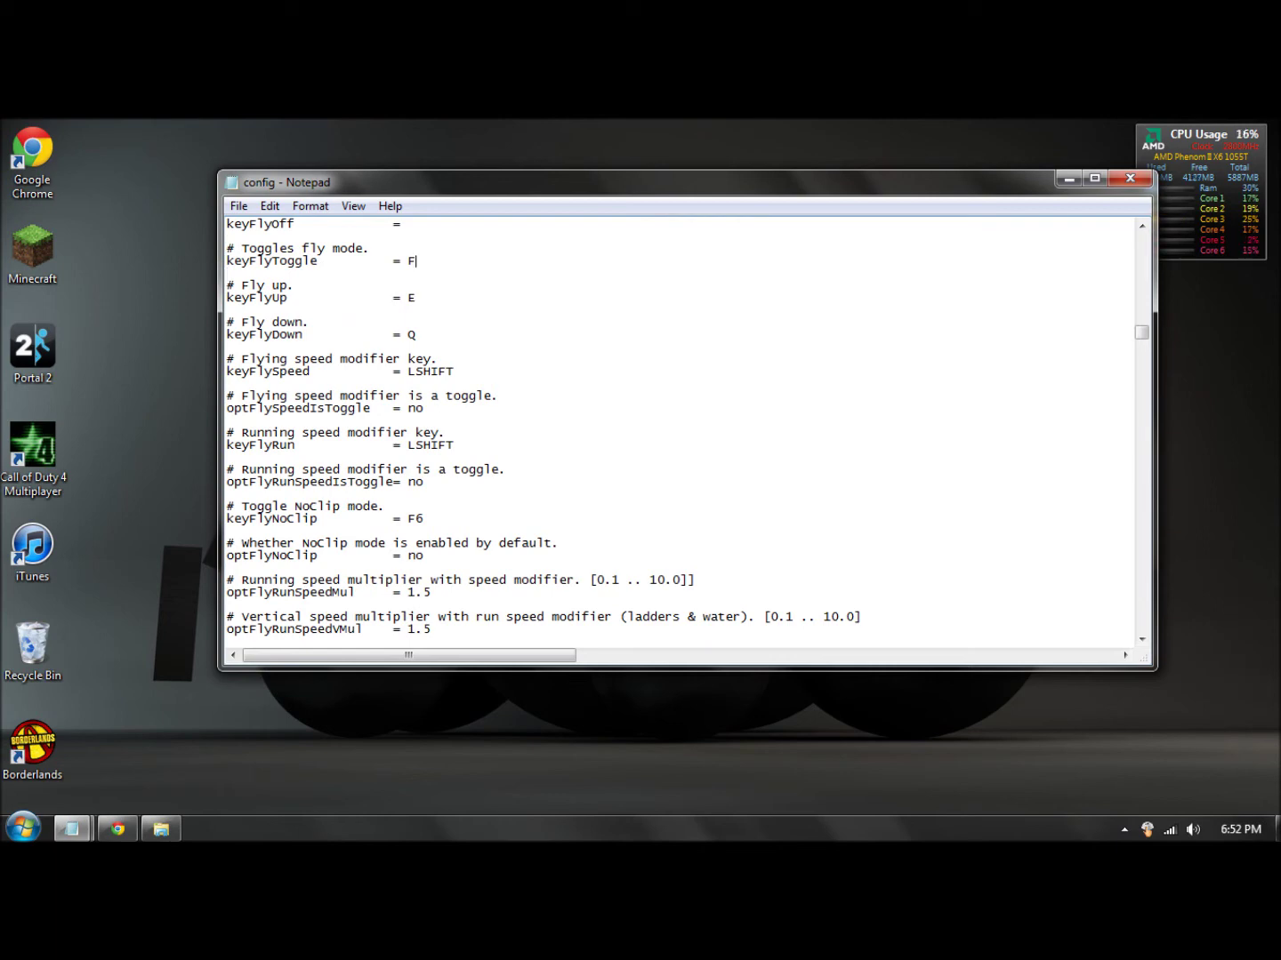
{"action": "scroll", "coordinate": [680, 427], "scroll_direction": "down", "scroll_amount": 9}
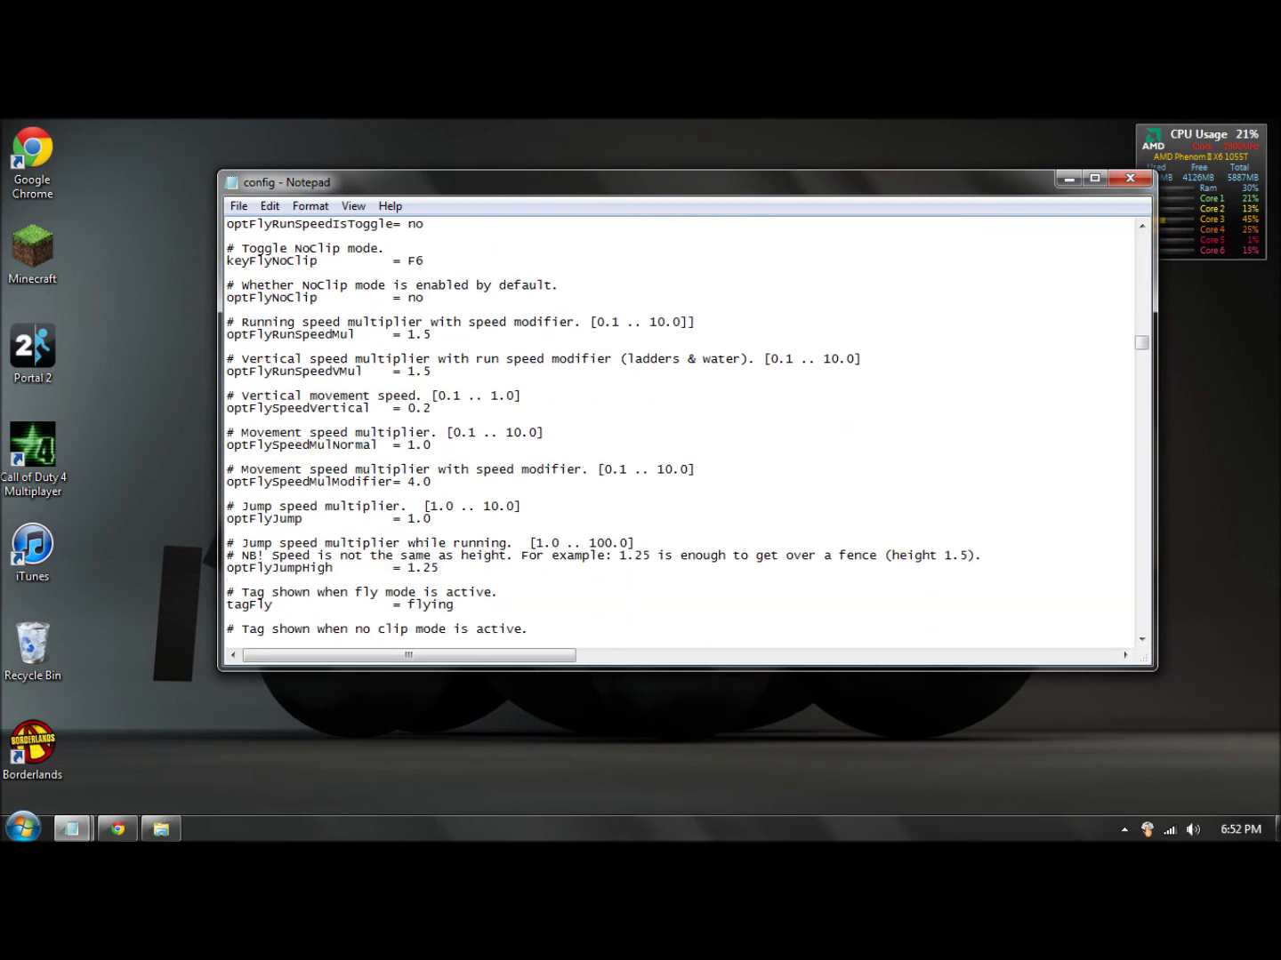
{"action": "scroll", "coordinate": [681, 427], "scroll_direction": "up", "scroll_amount": 4}
{"action": "left_click", "coordinate": [238, 206]}
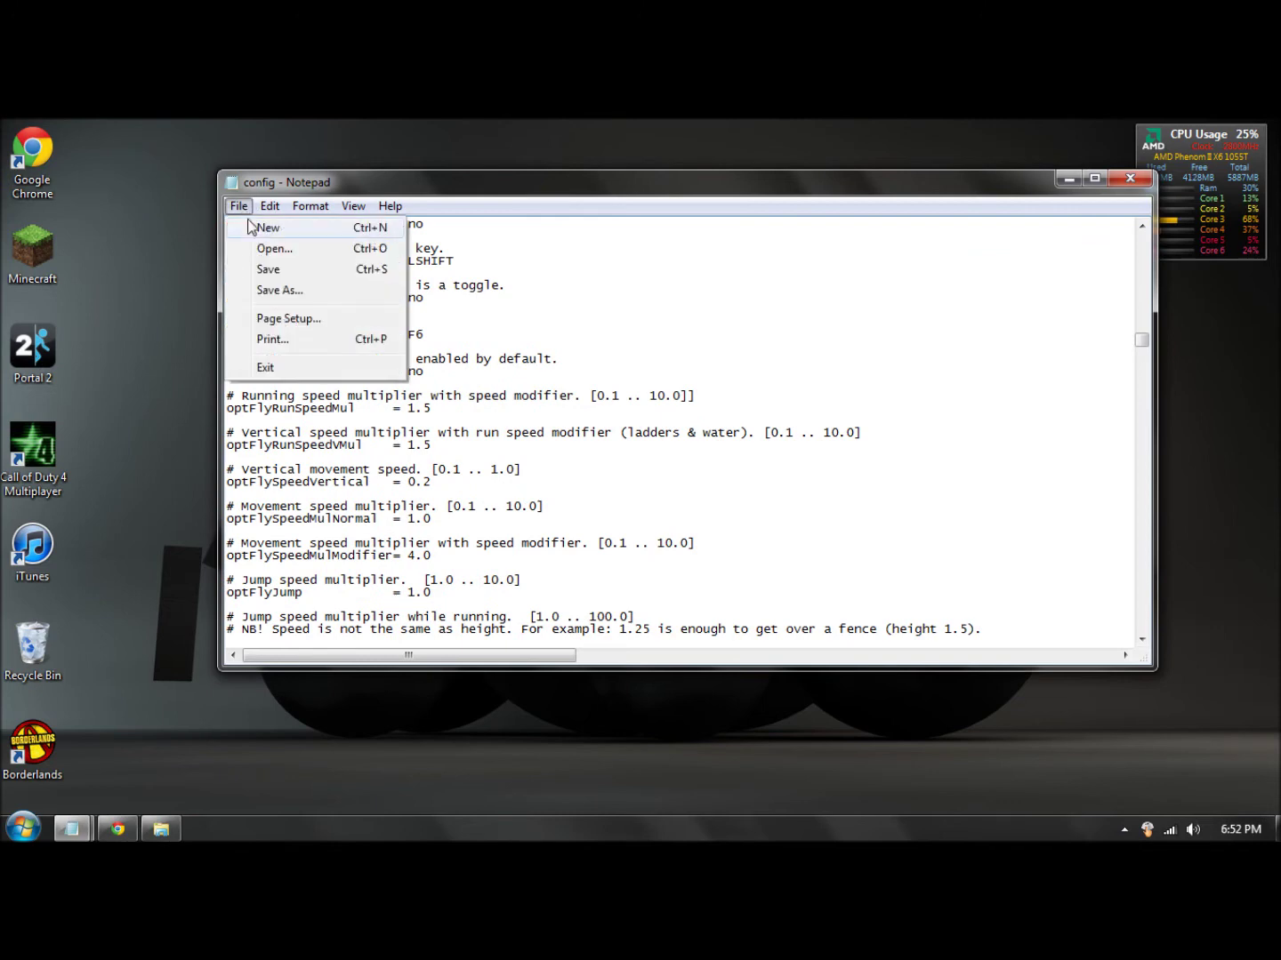
{"action": "left_click", "coordinate": [269, 271]}
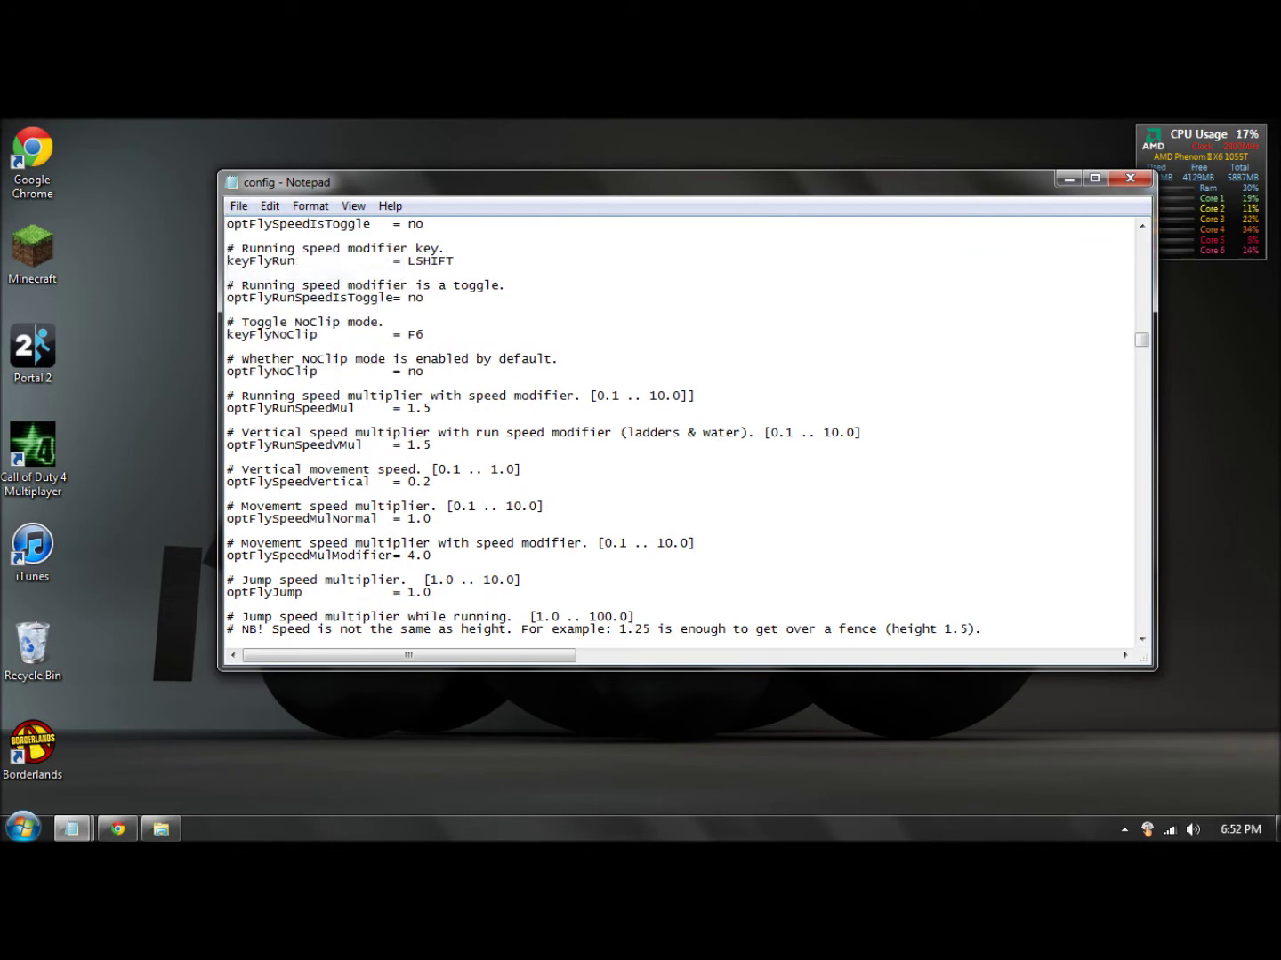
{"action": "left_click", "coordinate": [1128, 182]}
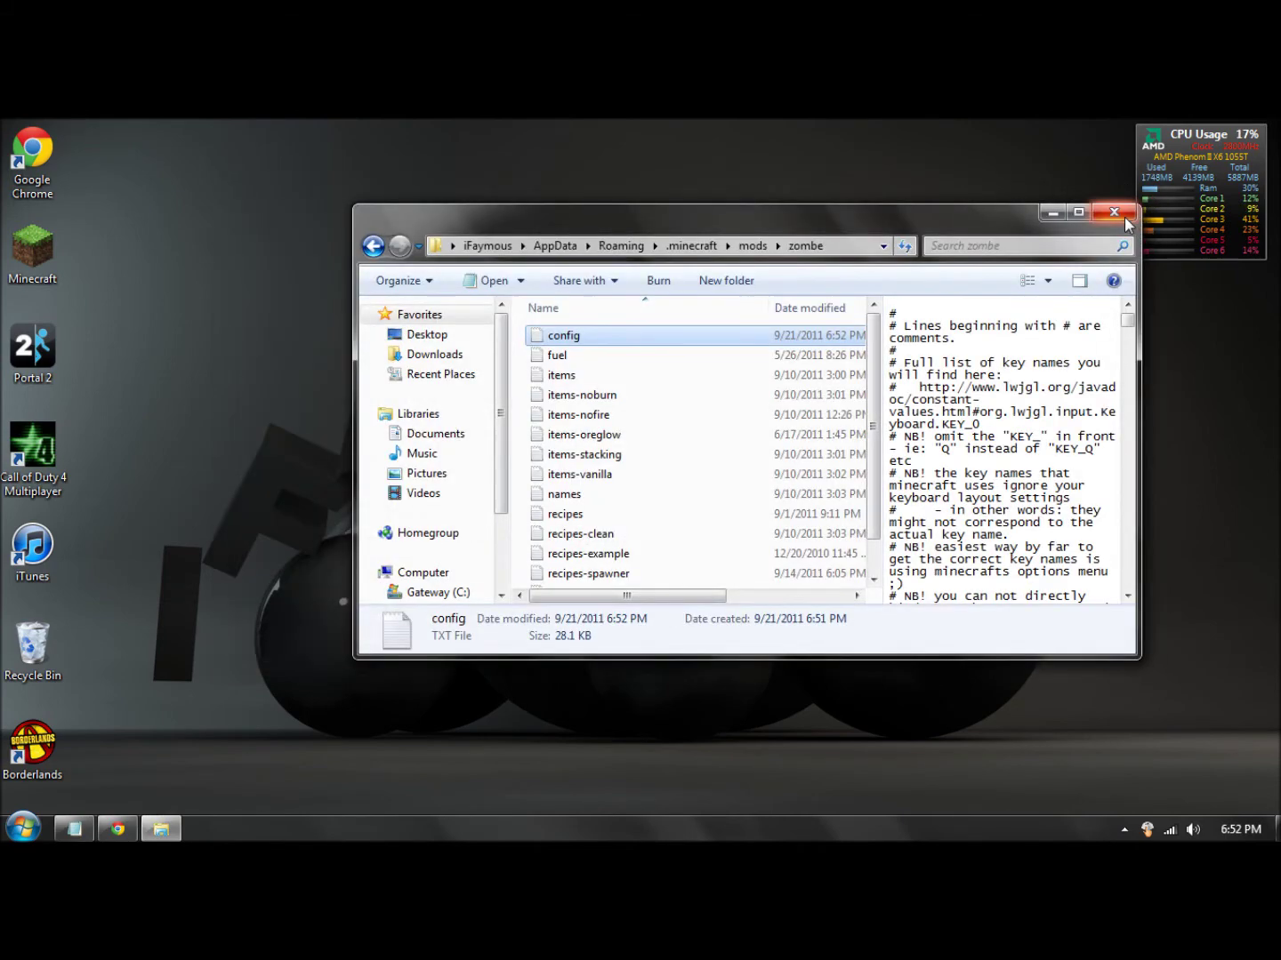
Close the zombe folder window and the browser showing the modpack forum page
{"action": "left_click", "coordinate": [1113, 212]}
{"action": "left_click", "coordinate": [118, 829]}
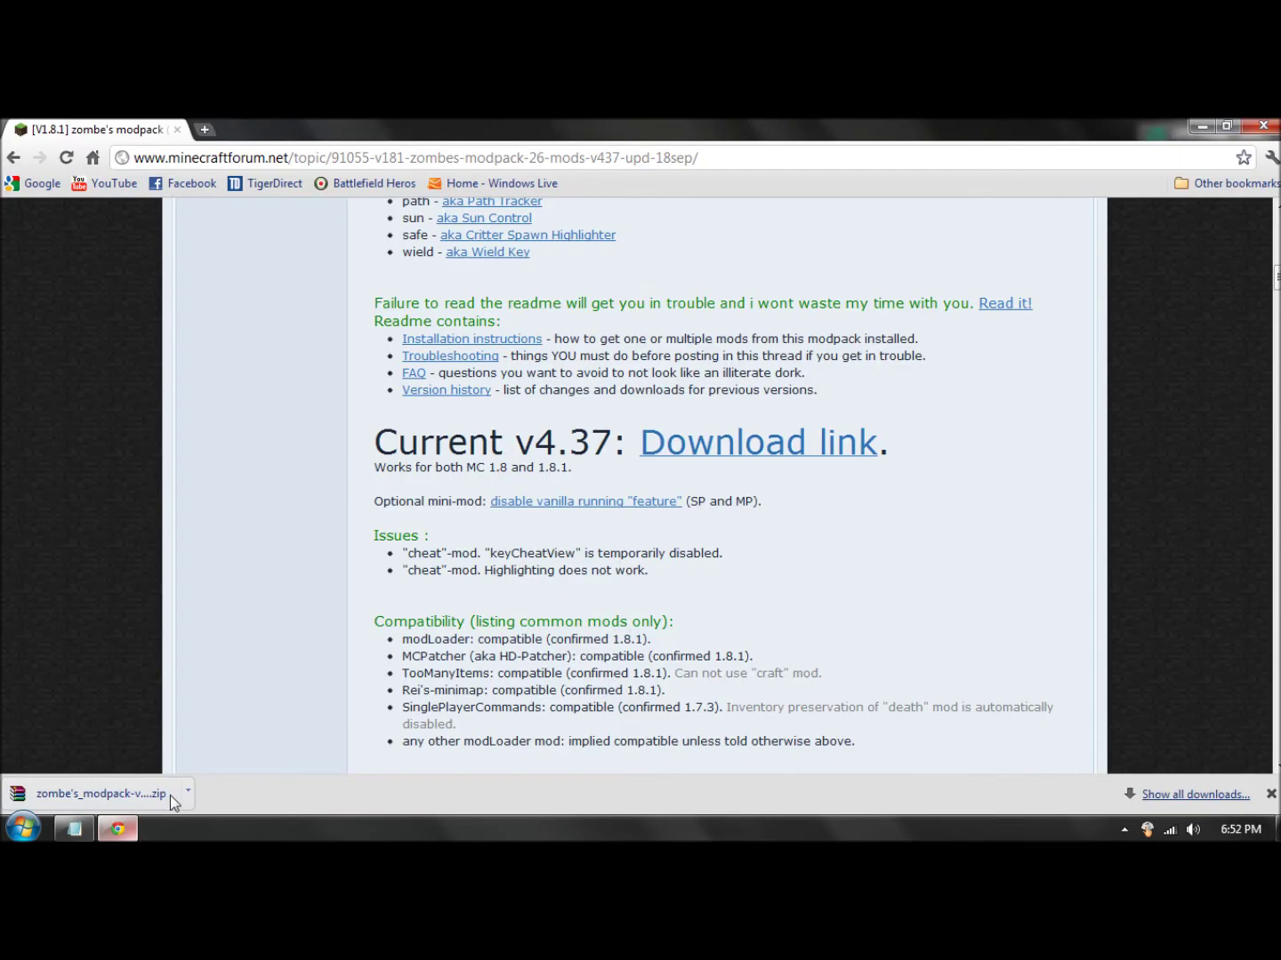
{"action": "left_click", "coordinate": [1250, 131]}
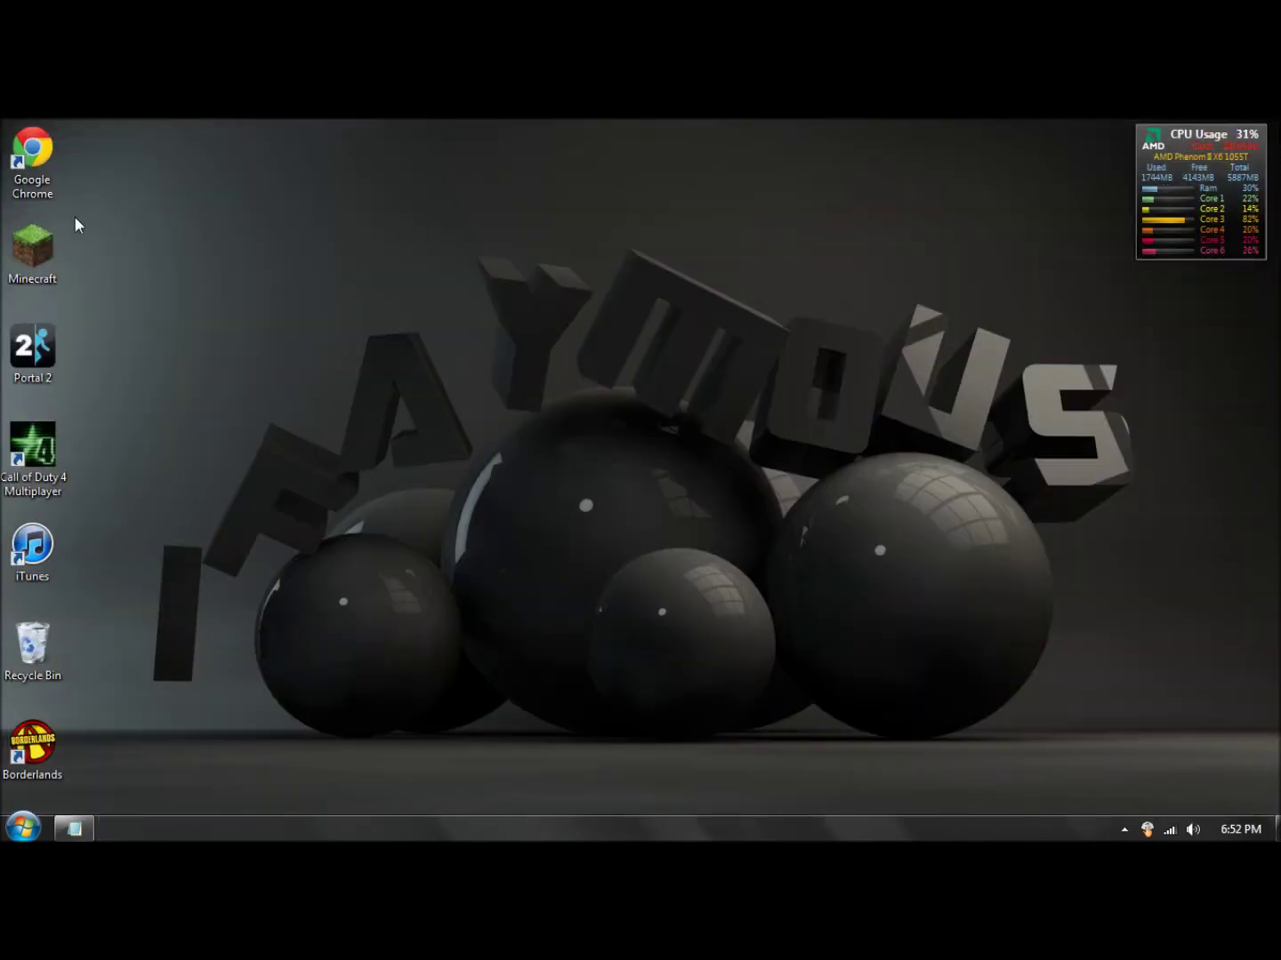
Launch Minecraft with the remembered login and load the singleplayer survival world named world
{"action": "double_click", "coordinate": [35, 251]}
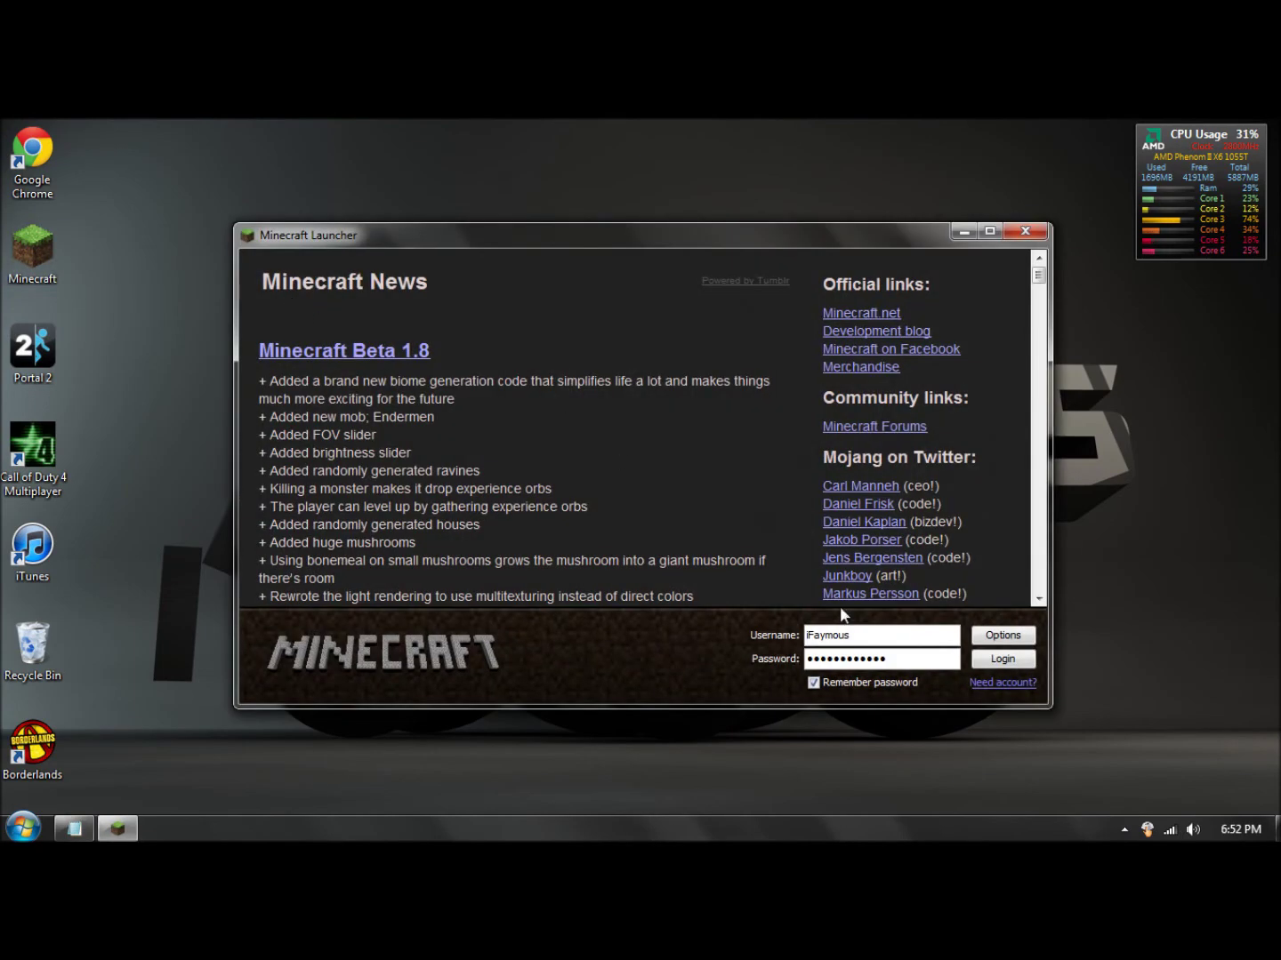
{"action": "left_click", "coordinate": [1002, 659]}
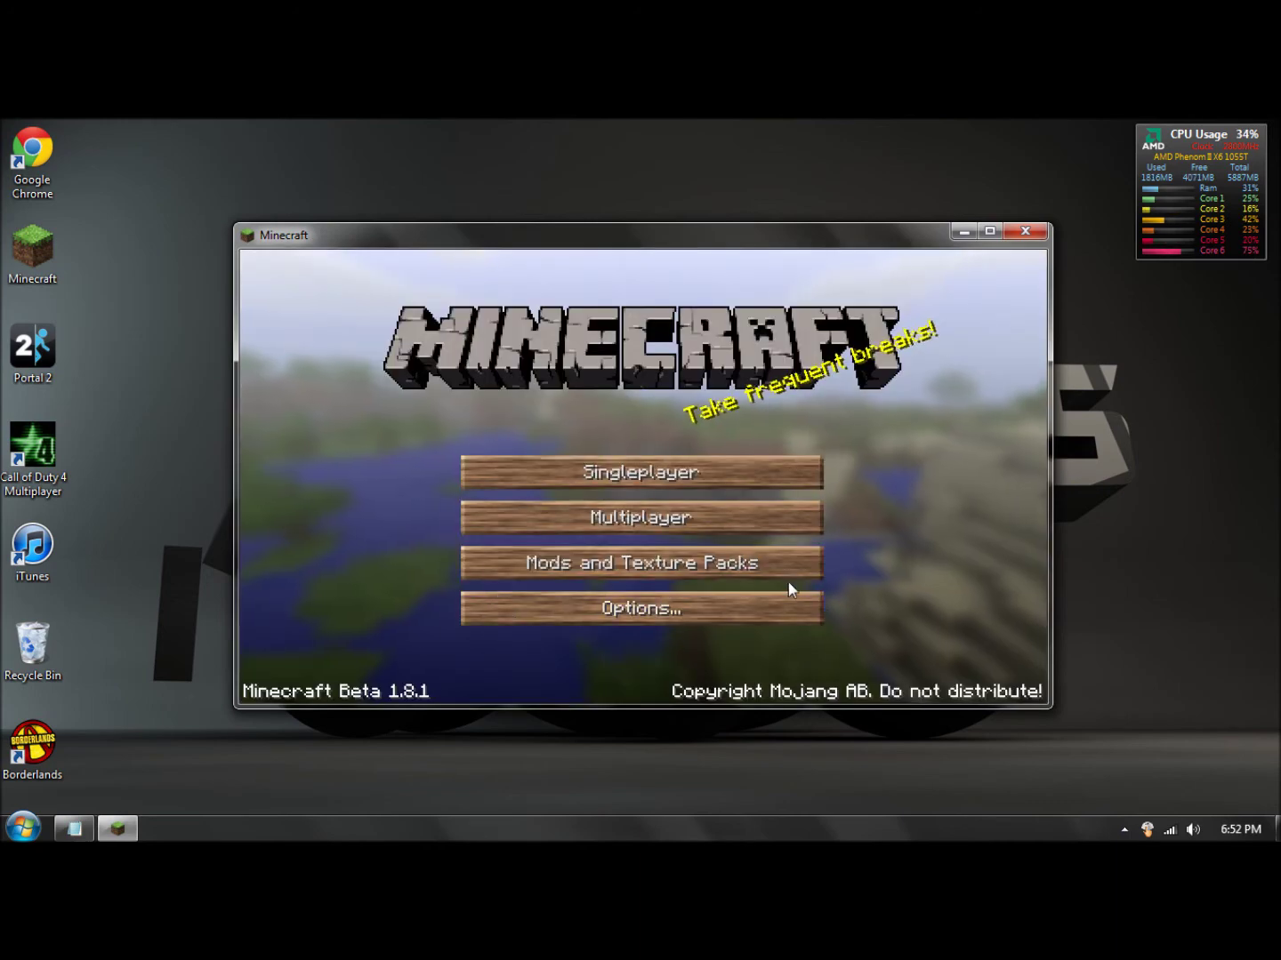
{"action": "left_click", "coordinate": [625, 471]}
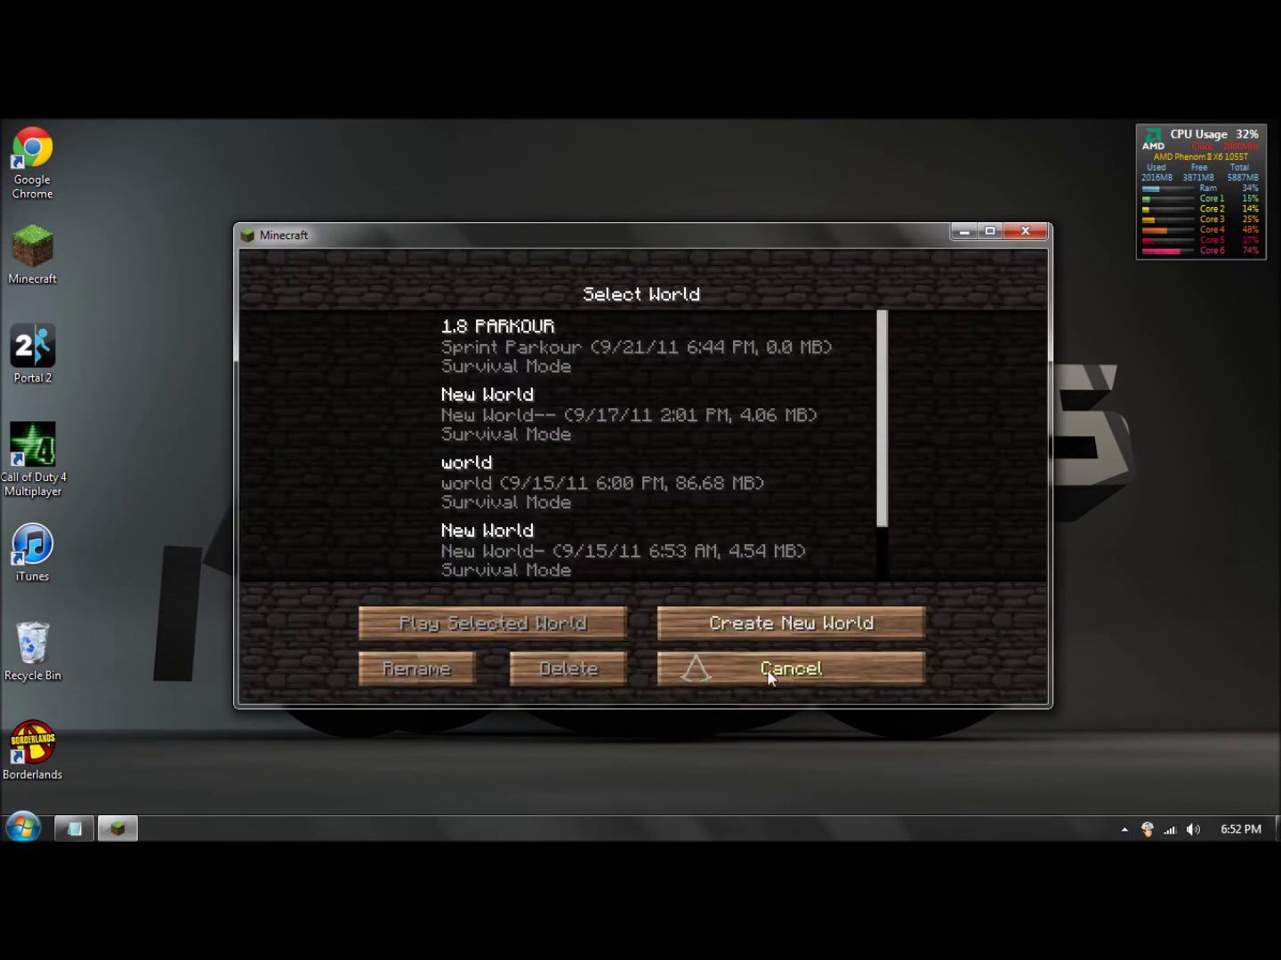
{"action": "left_click", "coordinate": [690, 668]}
{"action": "left_click", "coordinate": [628, 469]}
{"action": "left_click_drag", "start_coordinate": [877, 380], "coordinate": [872, 433]}
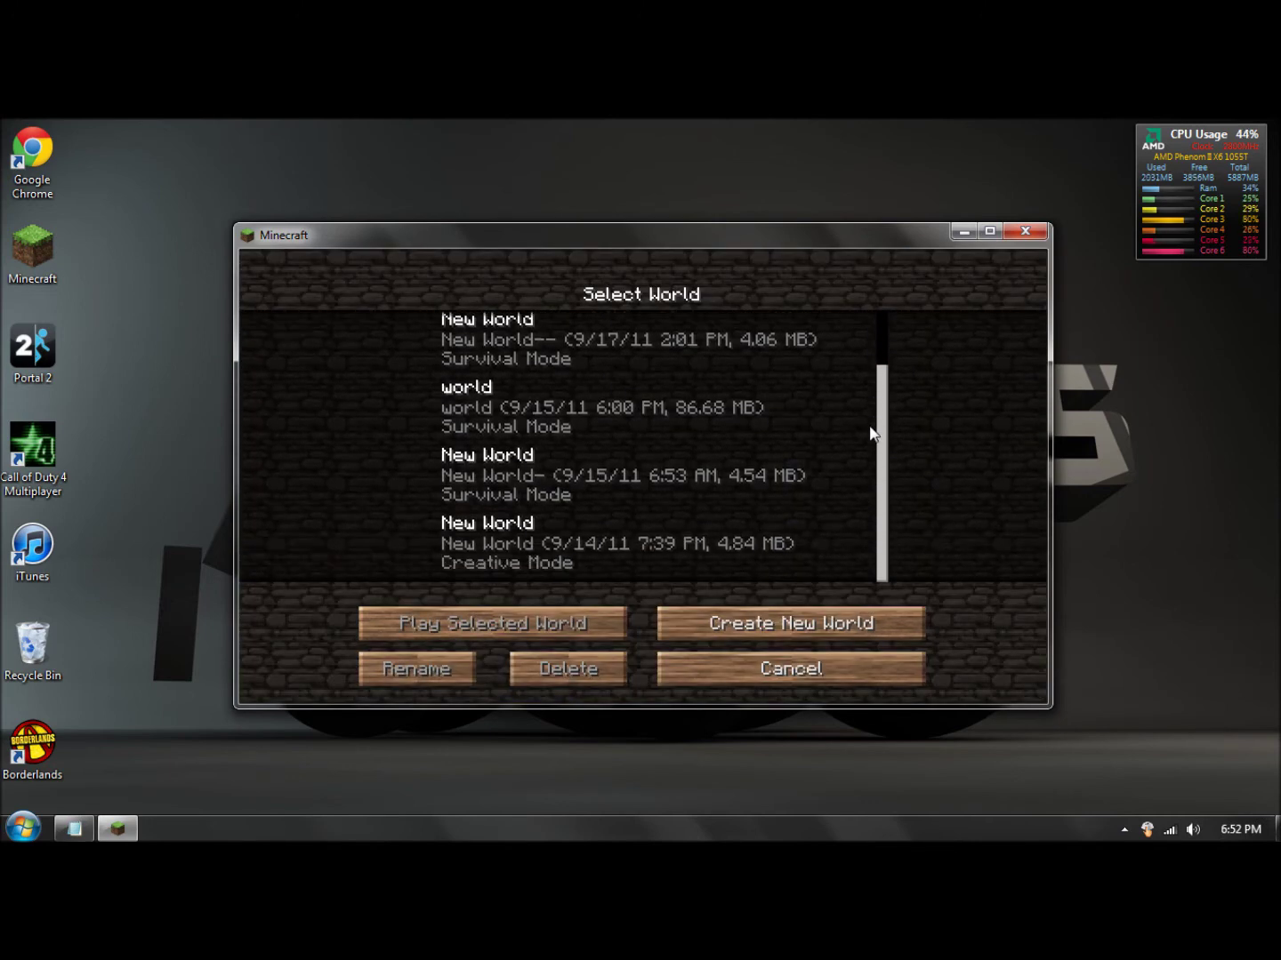
{"action": "double_click", "coordinate": [493, 404]}
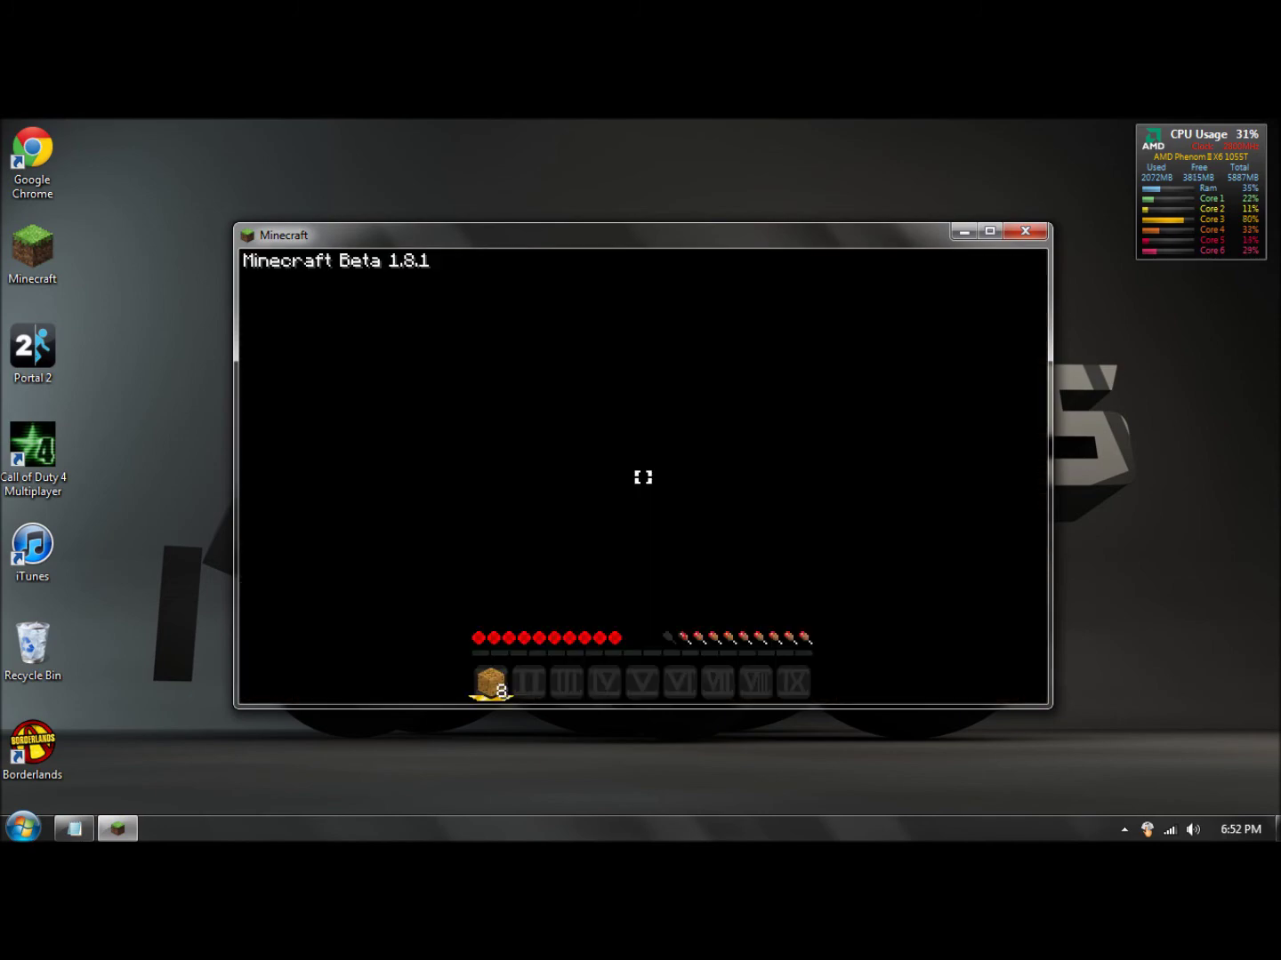
Test the fly mod by flying over the paved stone area, pausing and resuming the game once
{"action": "mouse_move", "coordinate": [643, 477]}
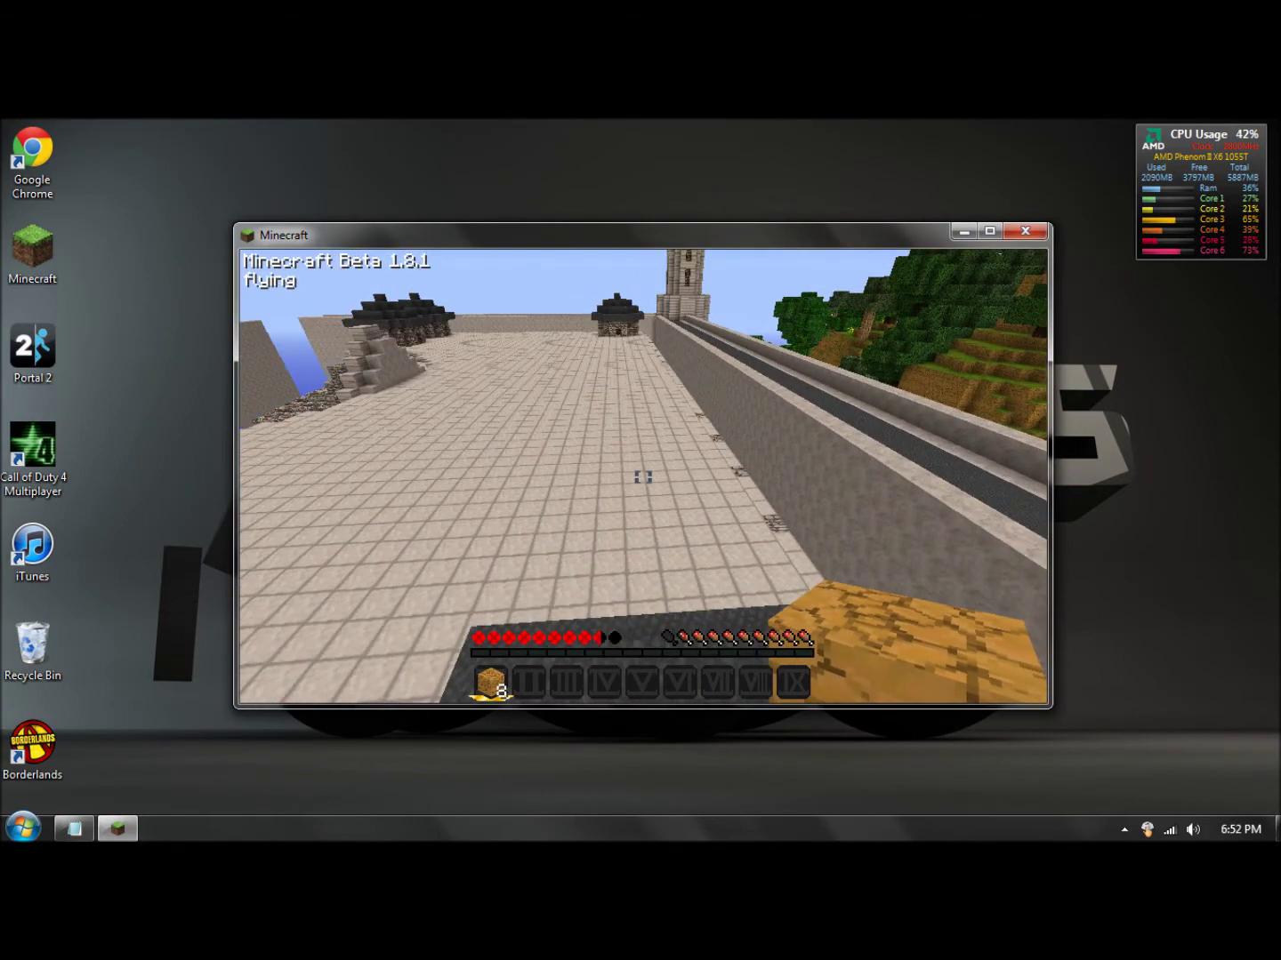
{"action": "key", "text": "Escape"}
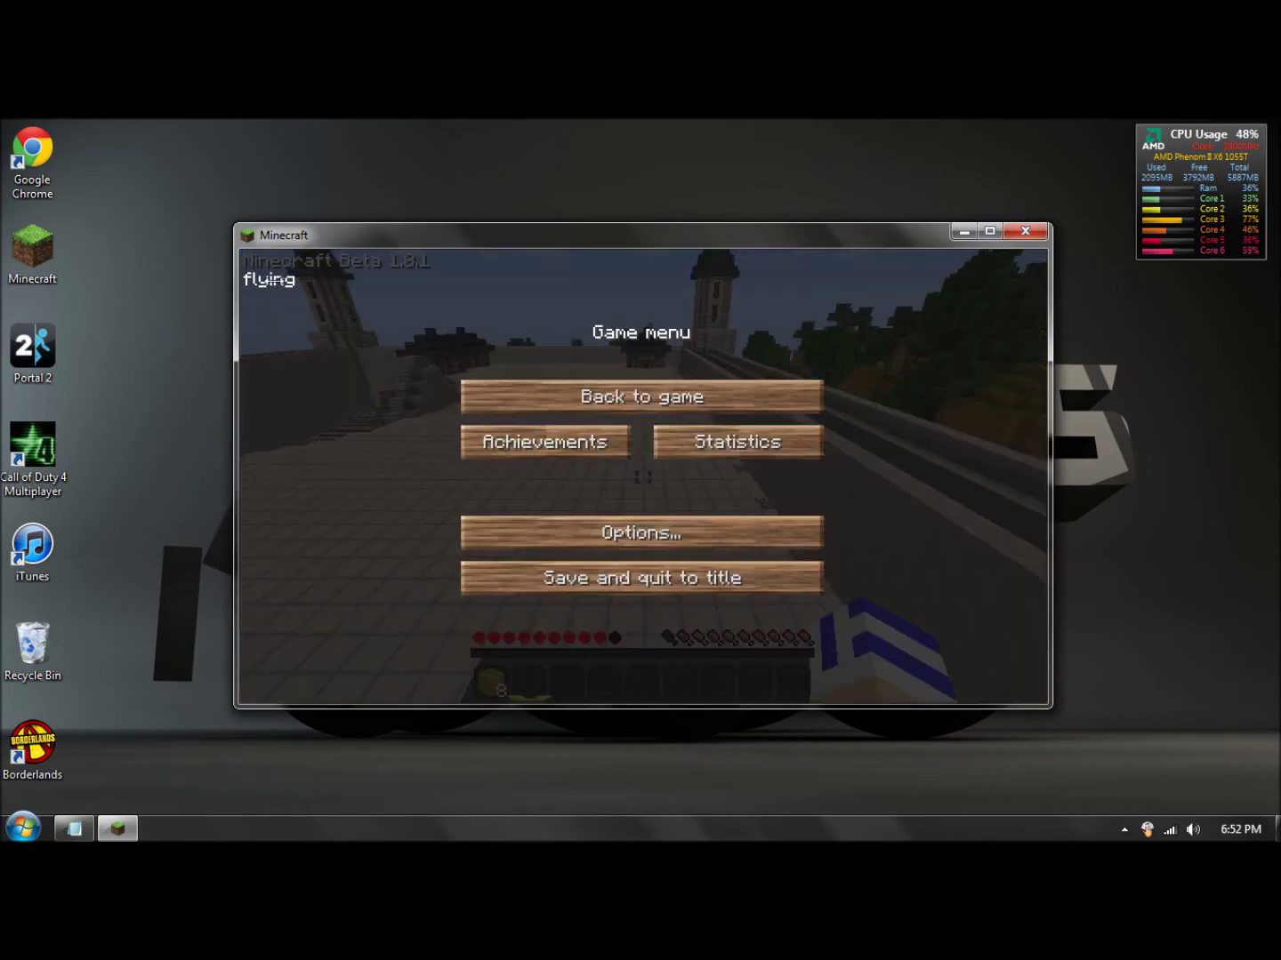
{"action": "key", "text": "Escape"}
{"action": "key", "text": "w"}
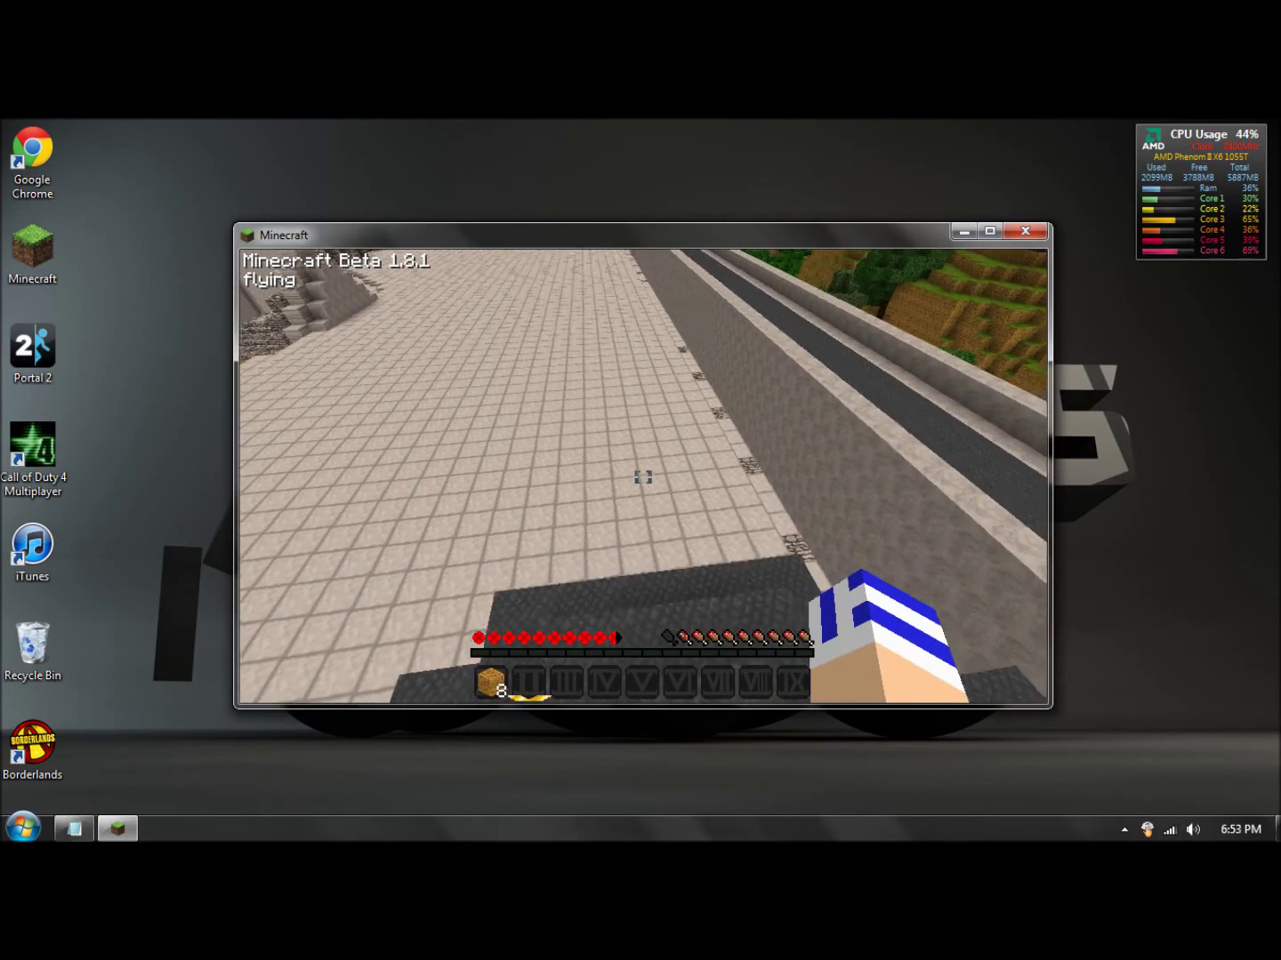
Fly forward along the inner side of the perimeter wall and descend to the paved stone floor
{"action": "key", "text": "w"}
{"action": "key", "text": "w"}
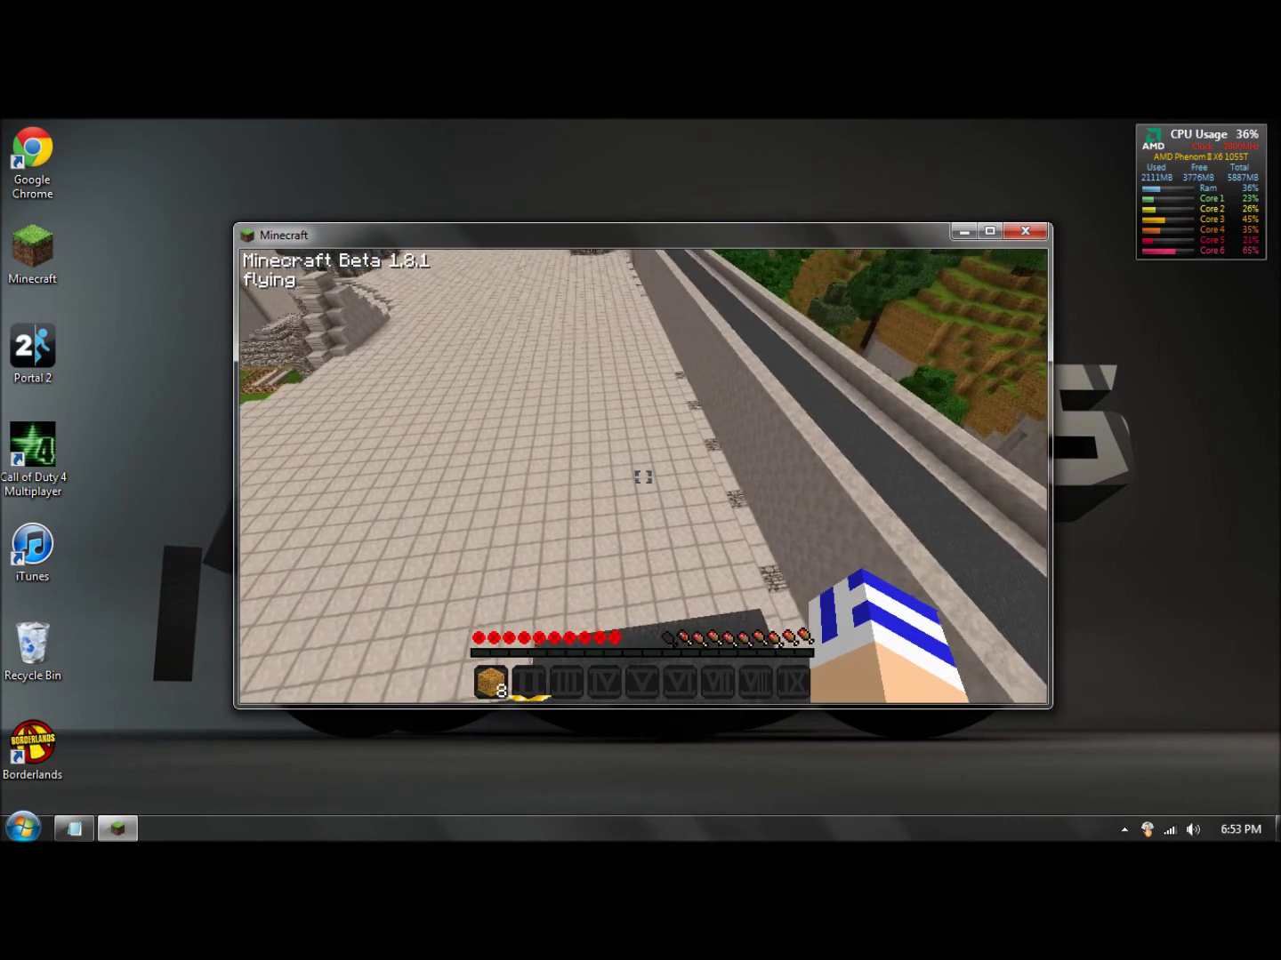
{"action": "key", "text": "shift"}
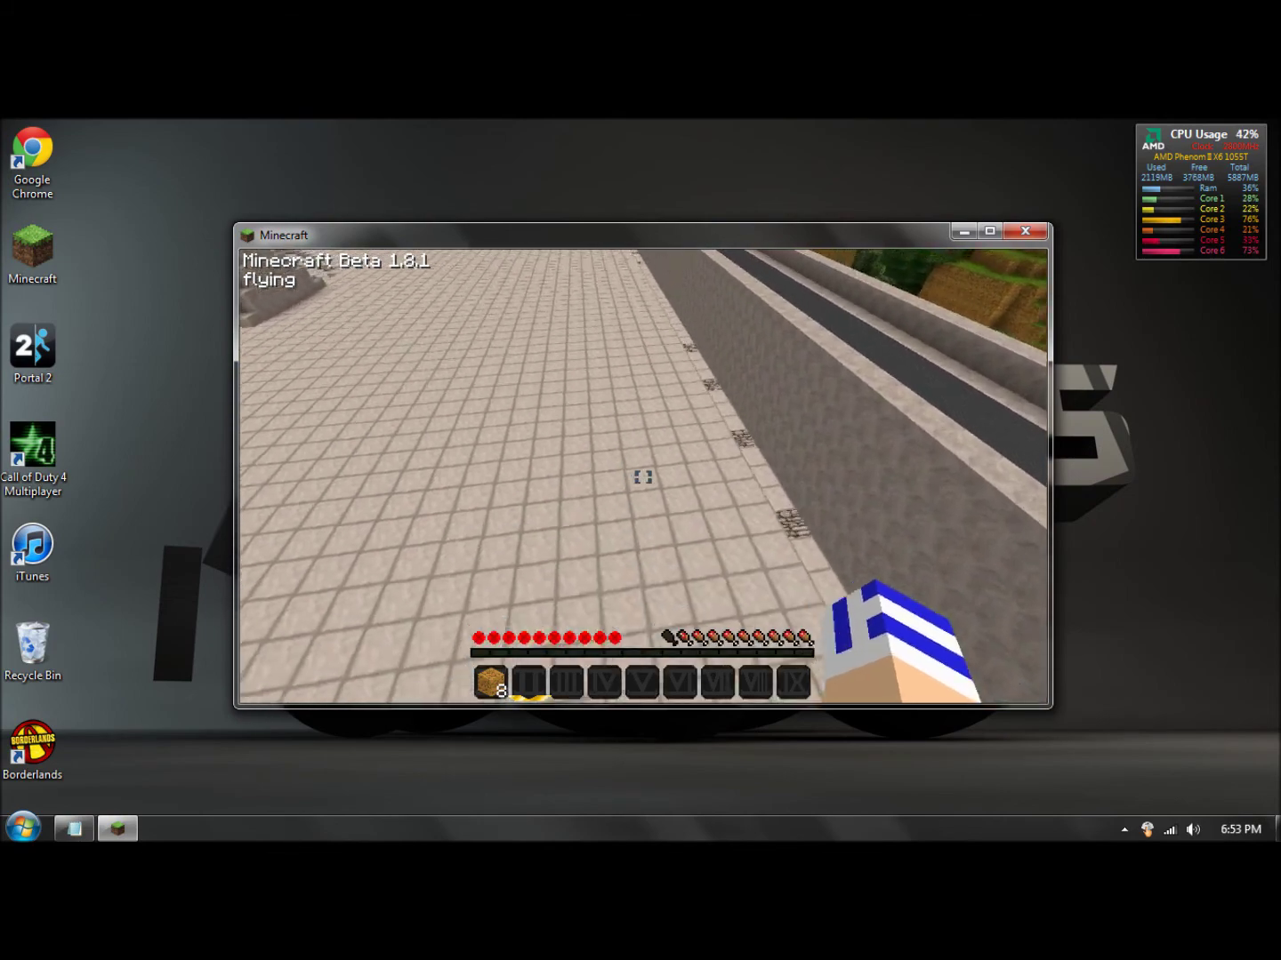
{"action": "key", "text": "w"}
{"action": "key", "text": "w"}
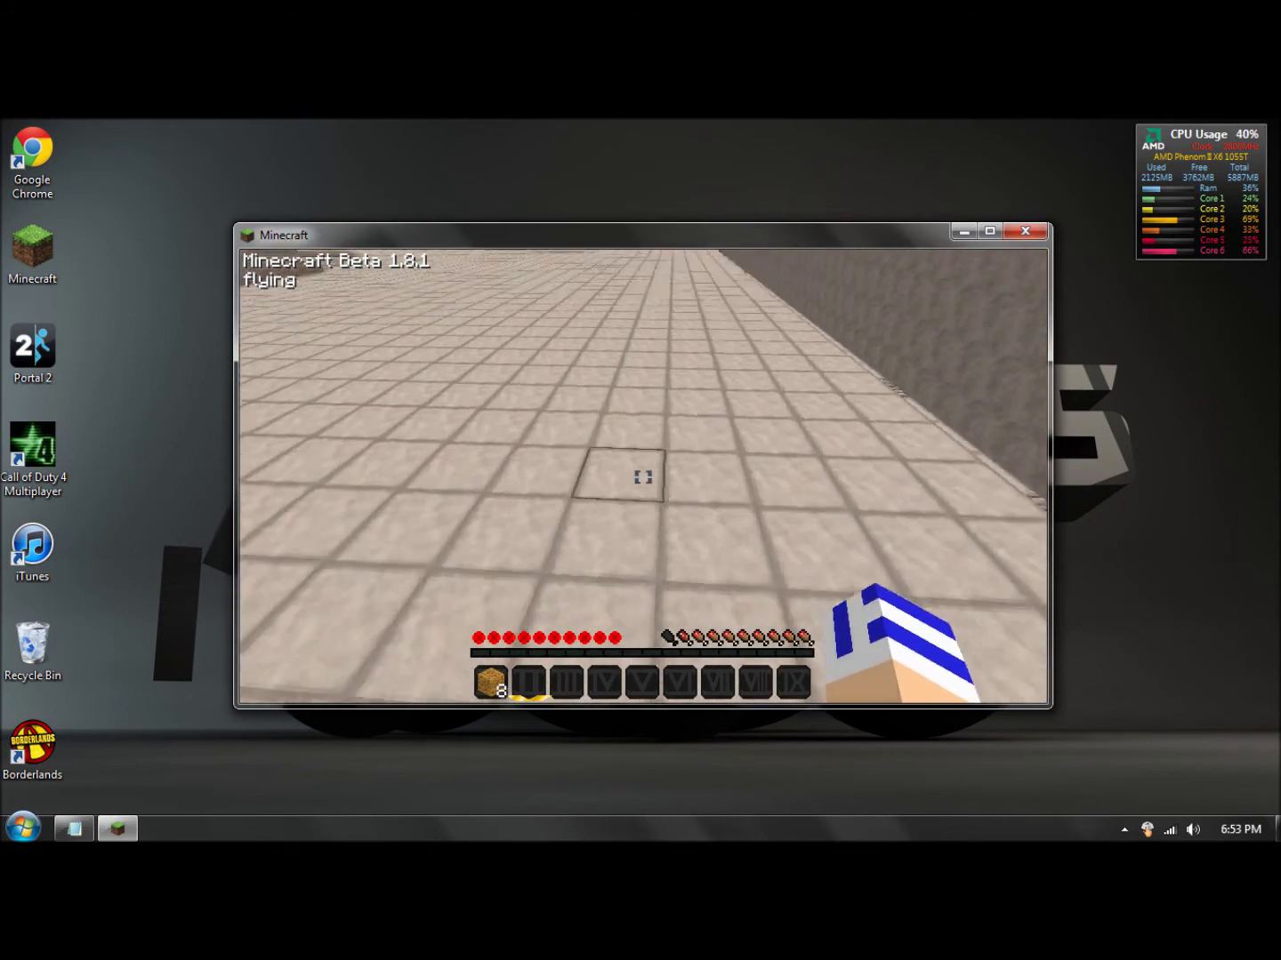
{"action": "key", "text": "w"}
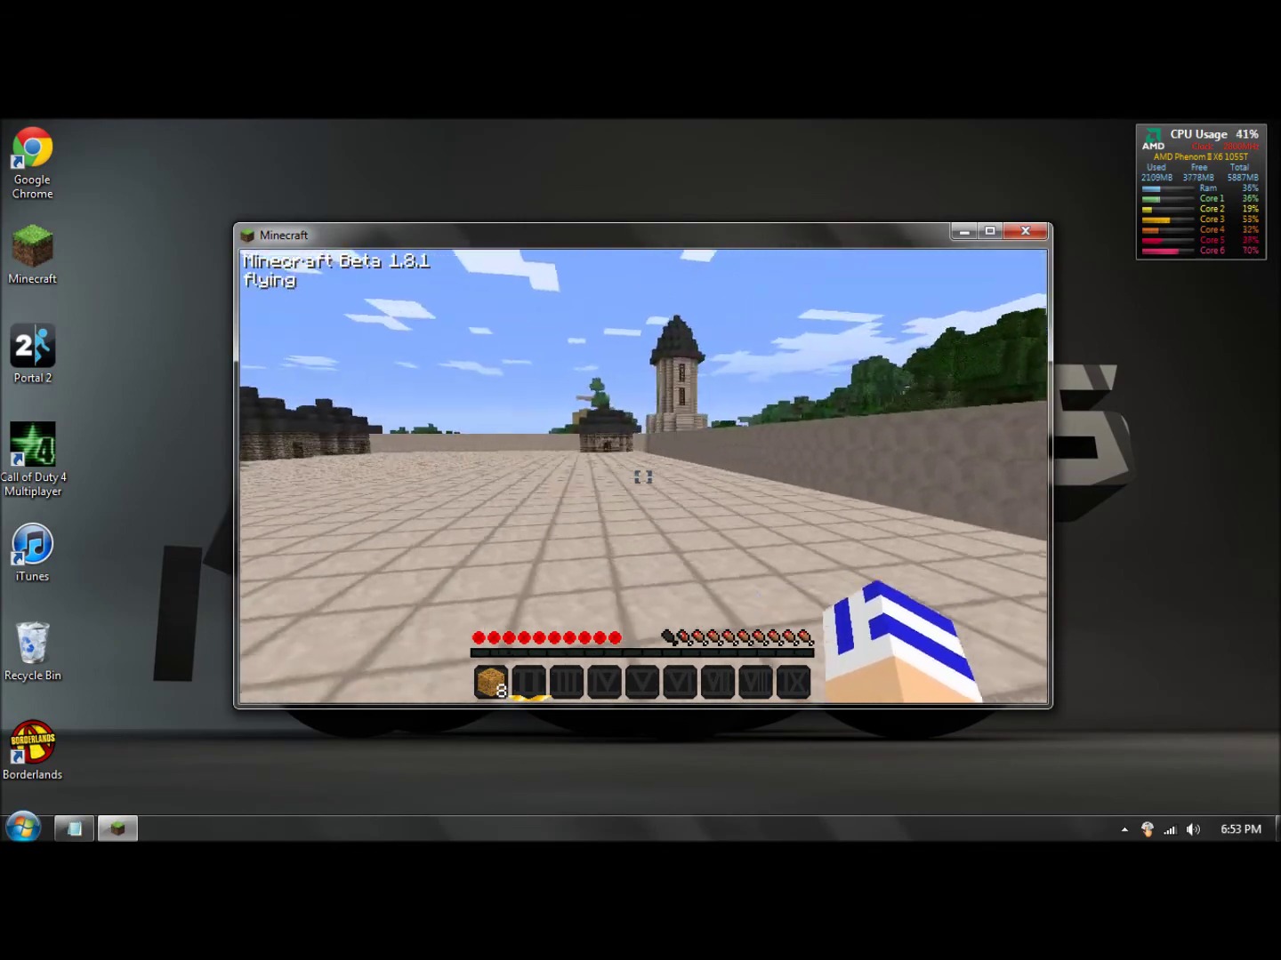
Turn flying off, walk across the paved stone area toward the dark-roofed huts, and turn flying back on
{"action": "key", "text": "w"}
{"action": "key", "text": "f"}
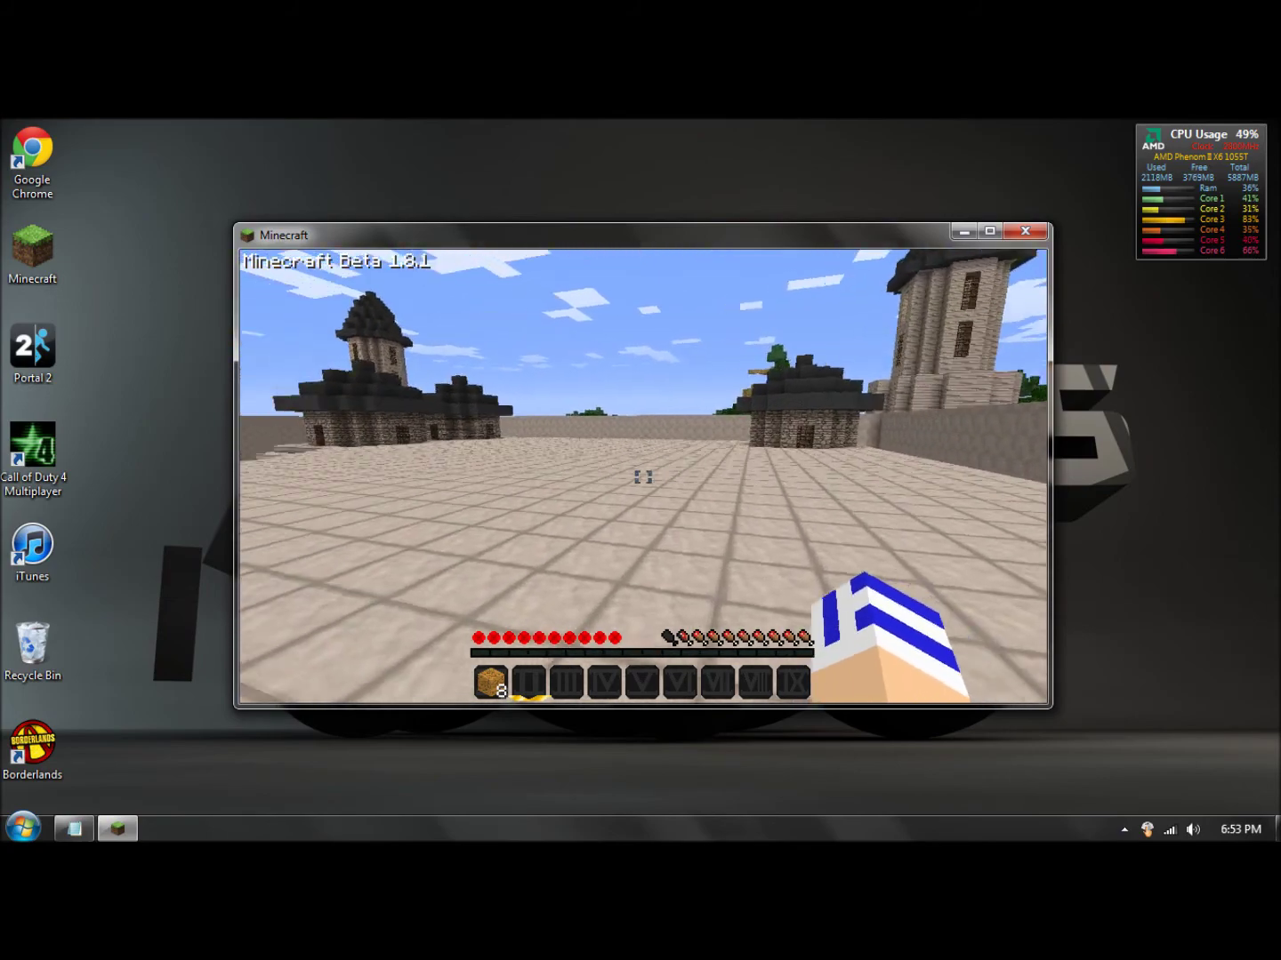
{"action": "key", "text": "w"}
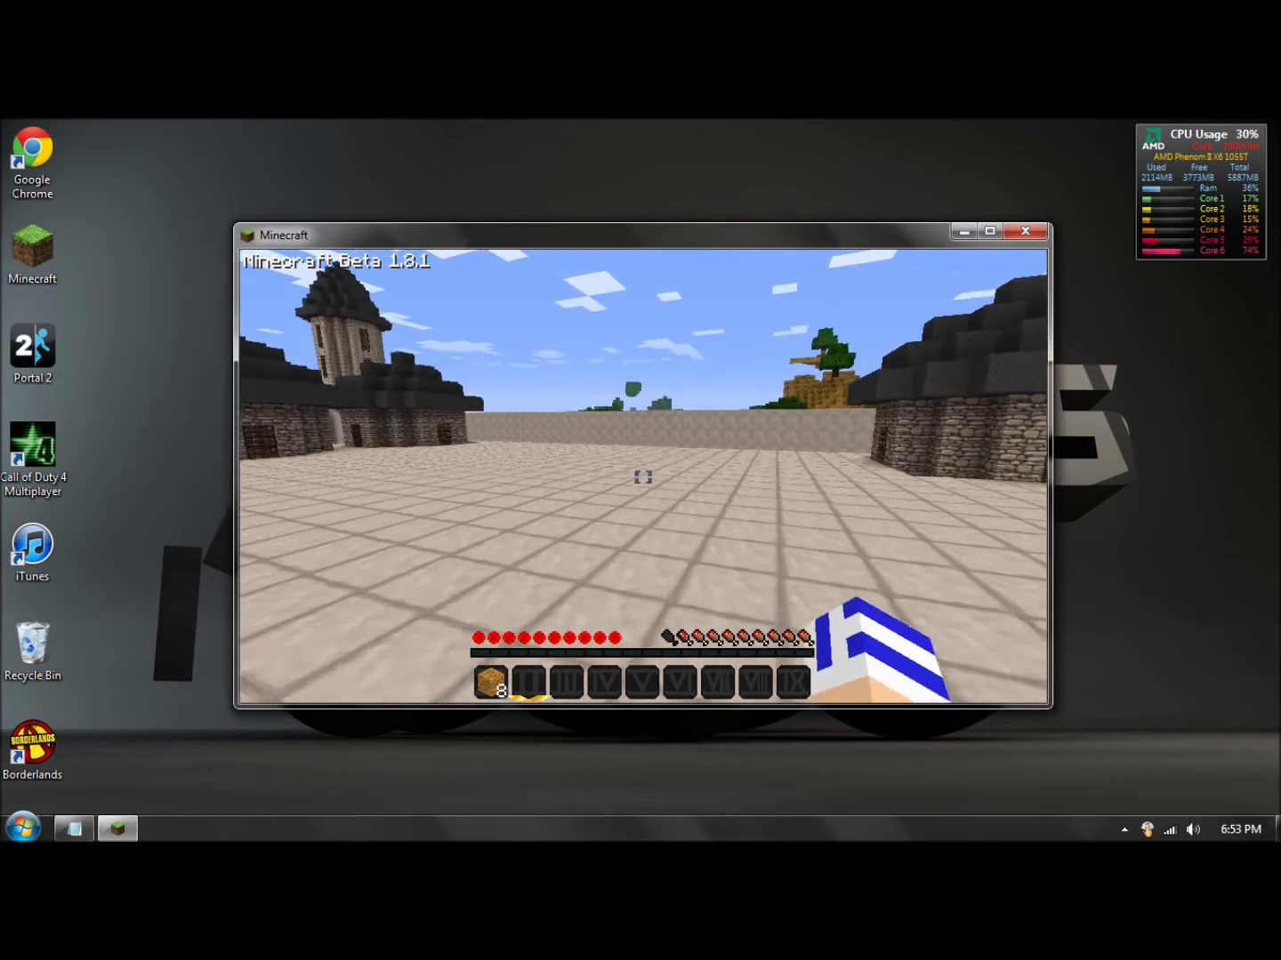
{"action": "key", "text": "f"}
Ascend high above the castle to overlook the courtyard with the fountain
{"action": "key", "text": "space"}
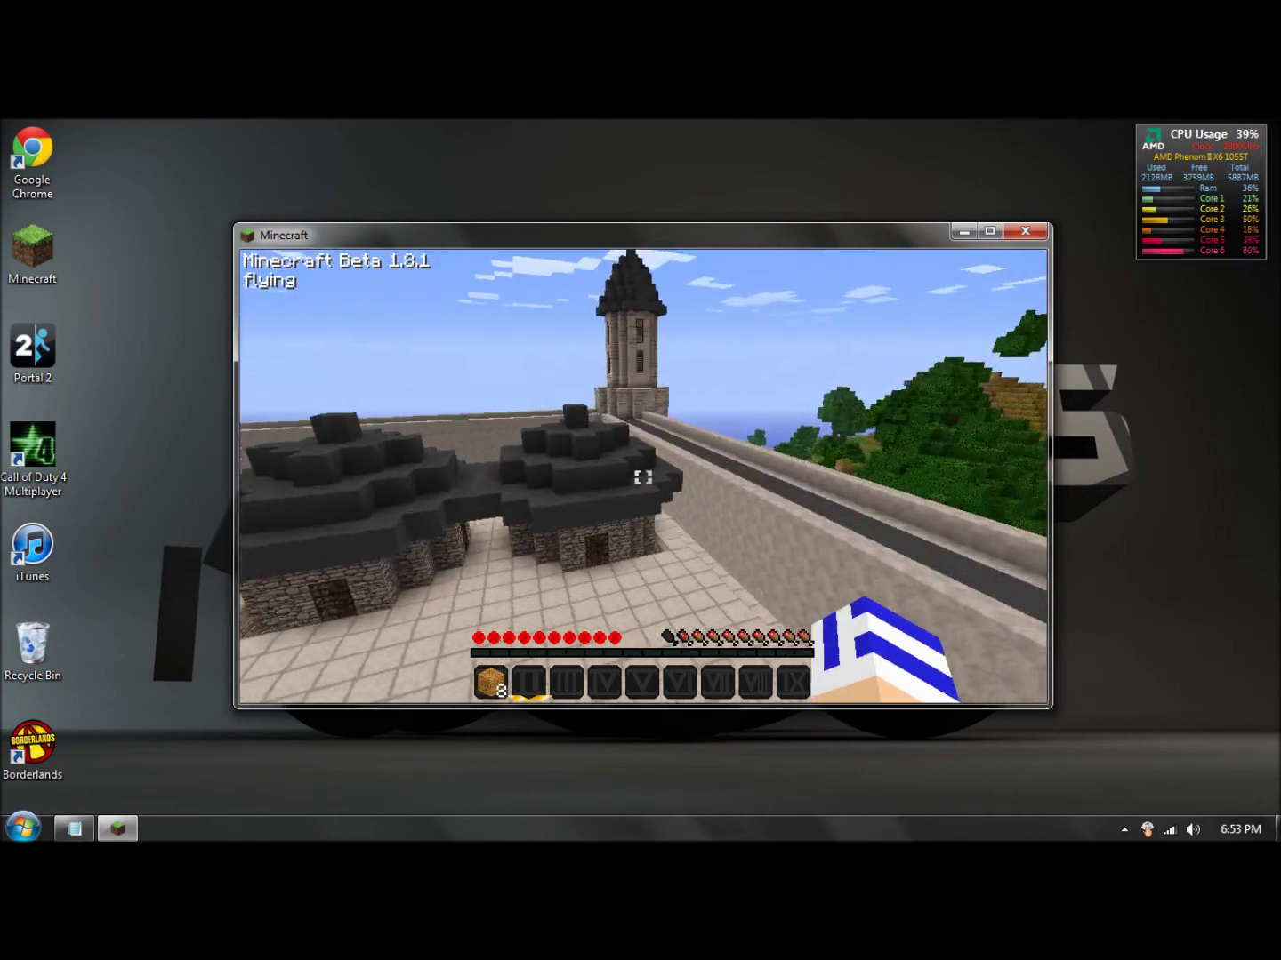
{"action": "key", "text": "space"}
{"action": "key", "text": "space"}
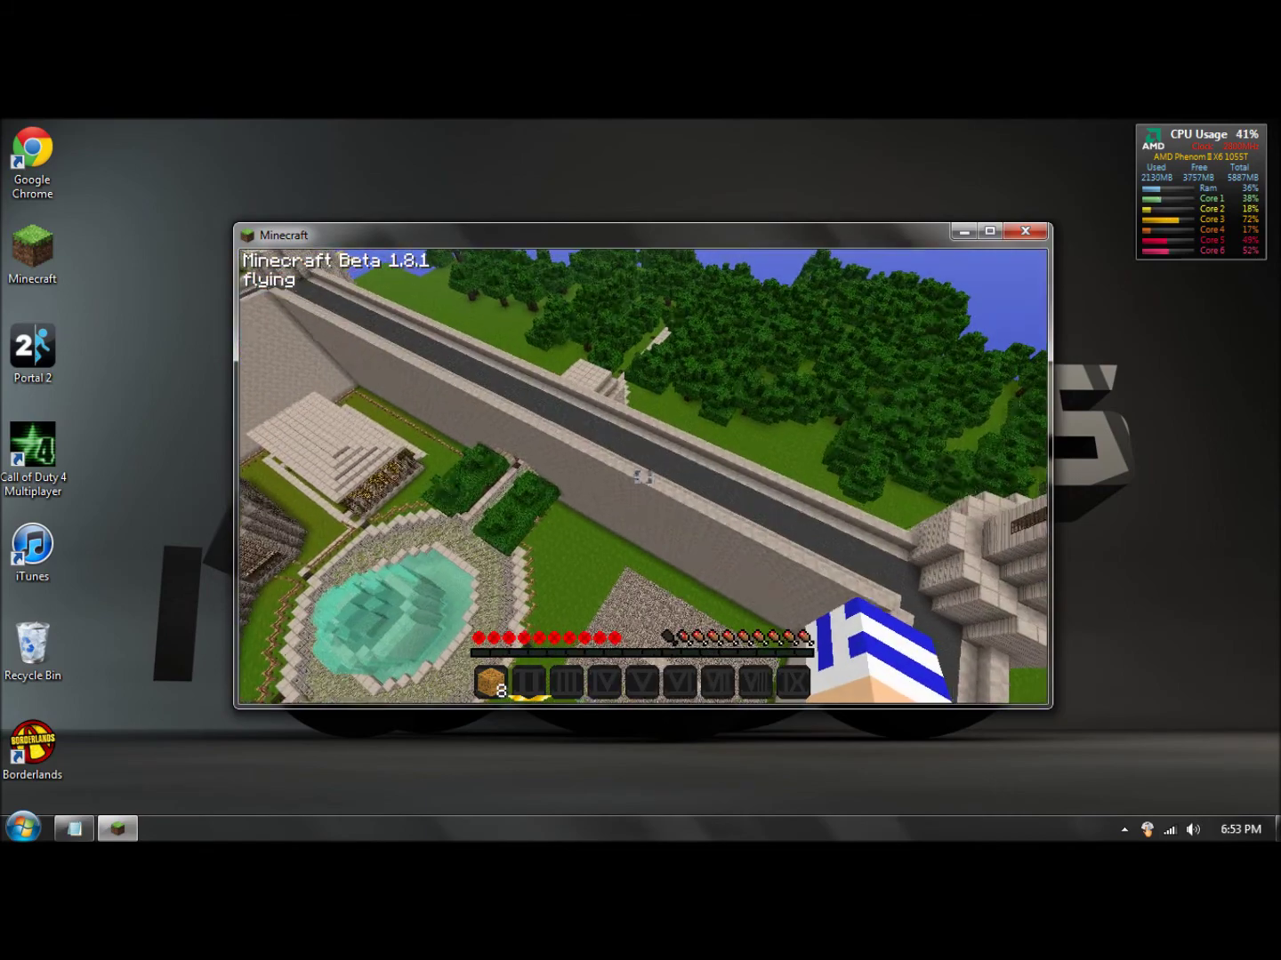
{"action": "key", "text": "space"}
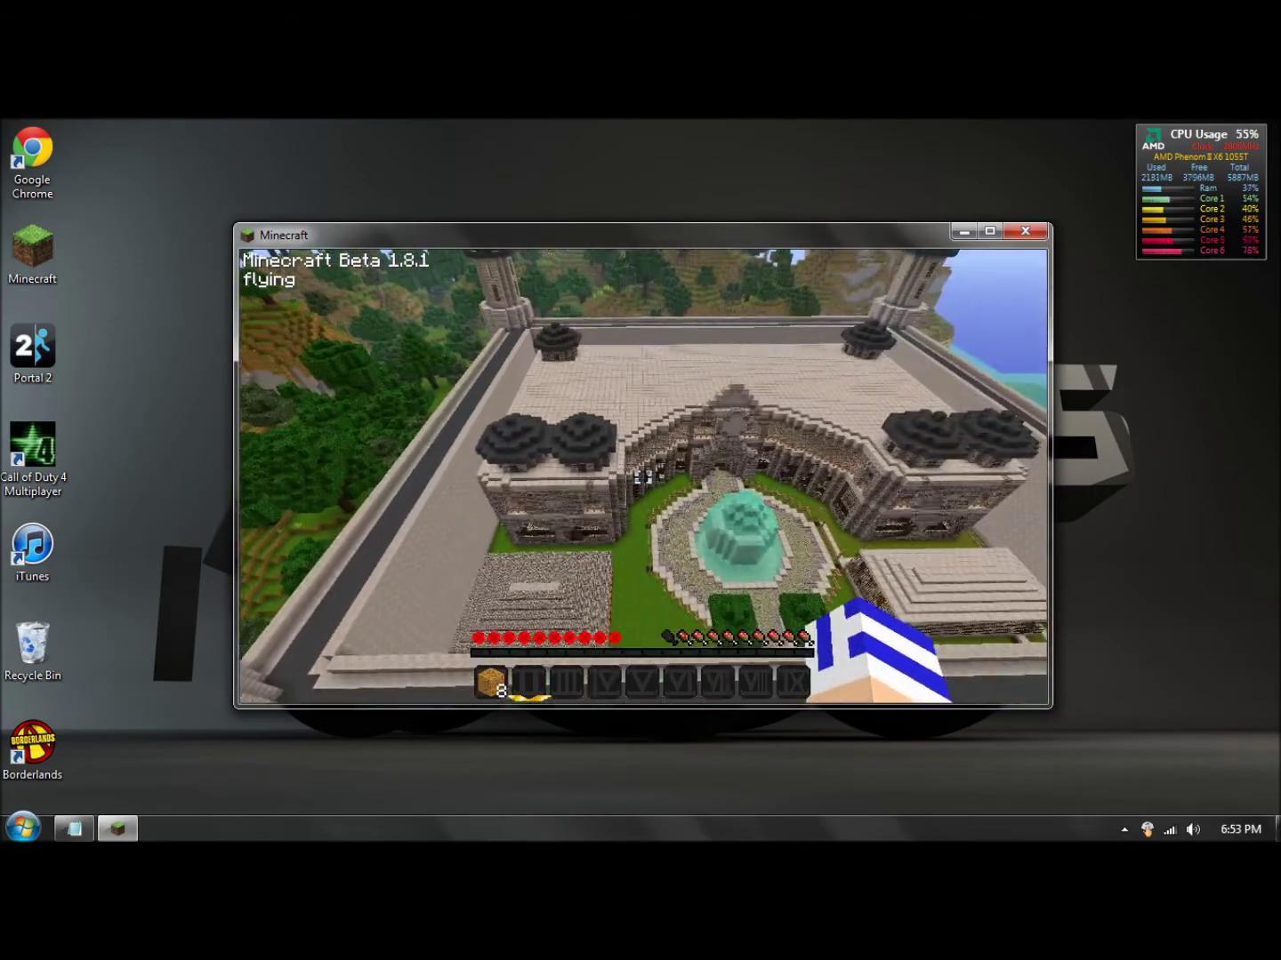
Fly down into the courtyard around the fountain and up to the stone facade
{"action": "key", "text": "w"}
{"action": "key", "text": "w"}
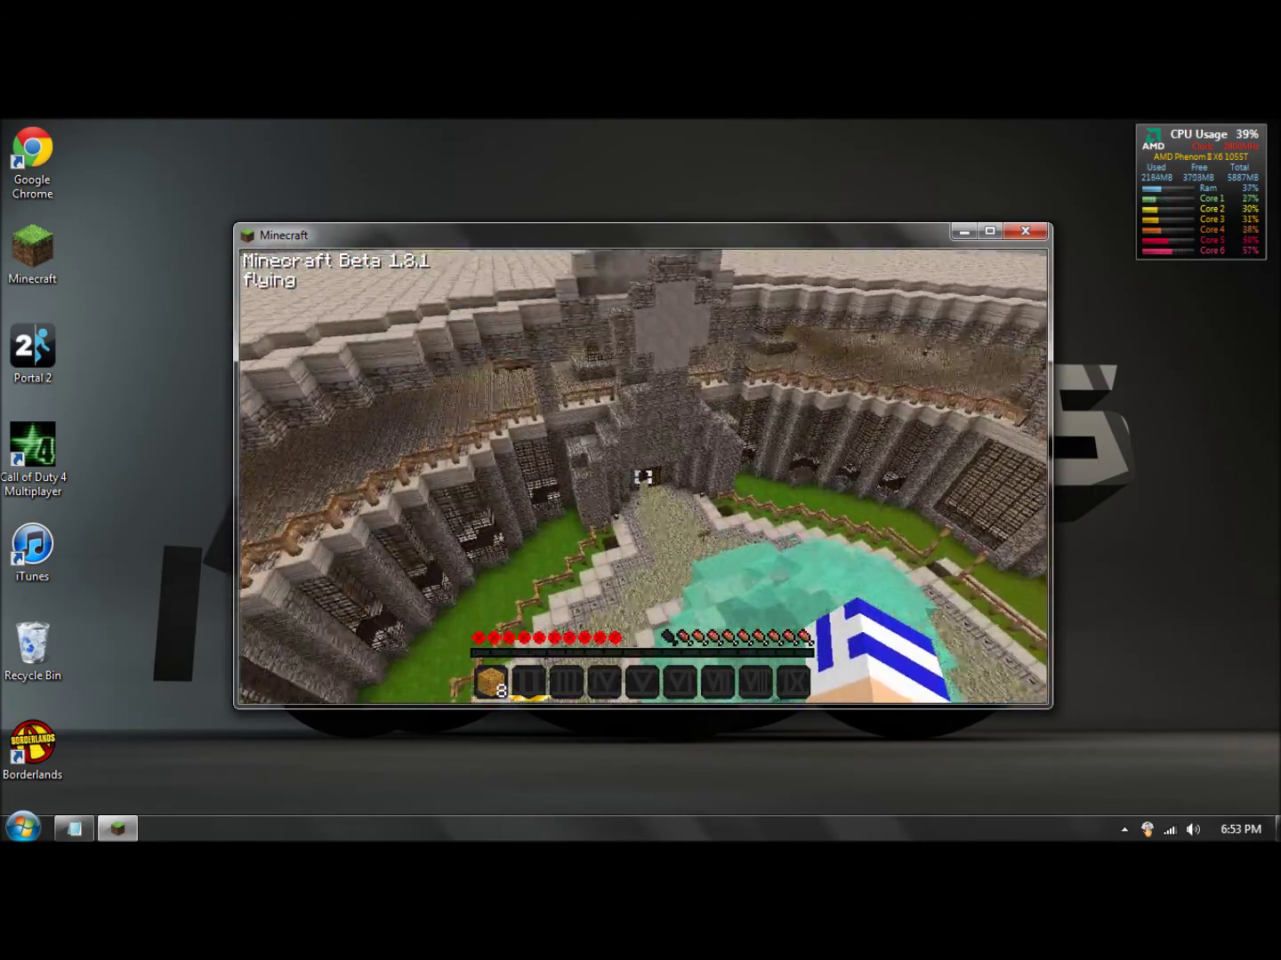
{"action": "key", "text": "w"}
{"action": "key", "text": "w"}
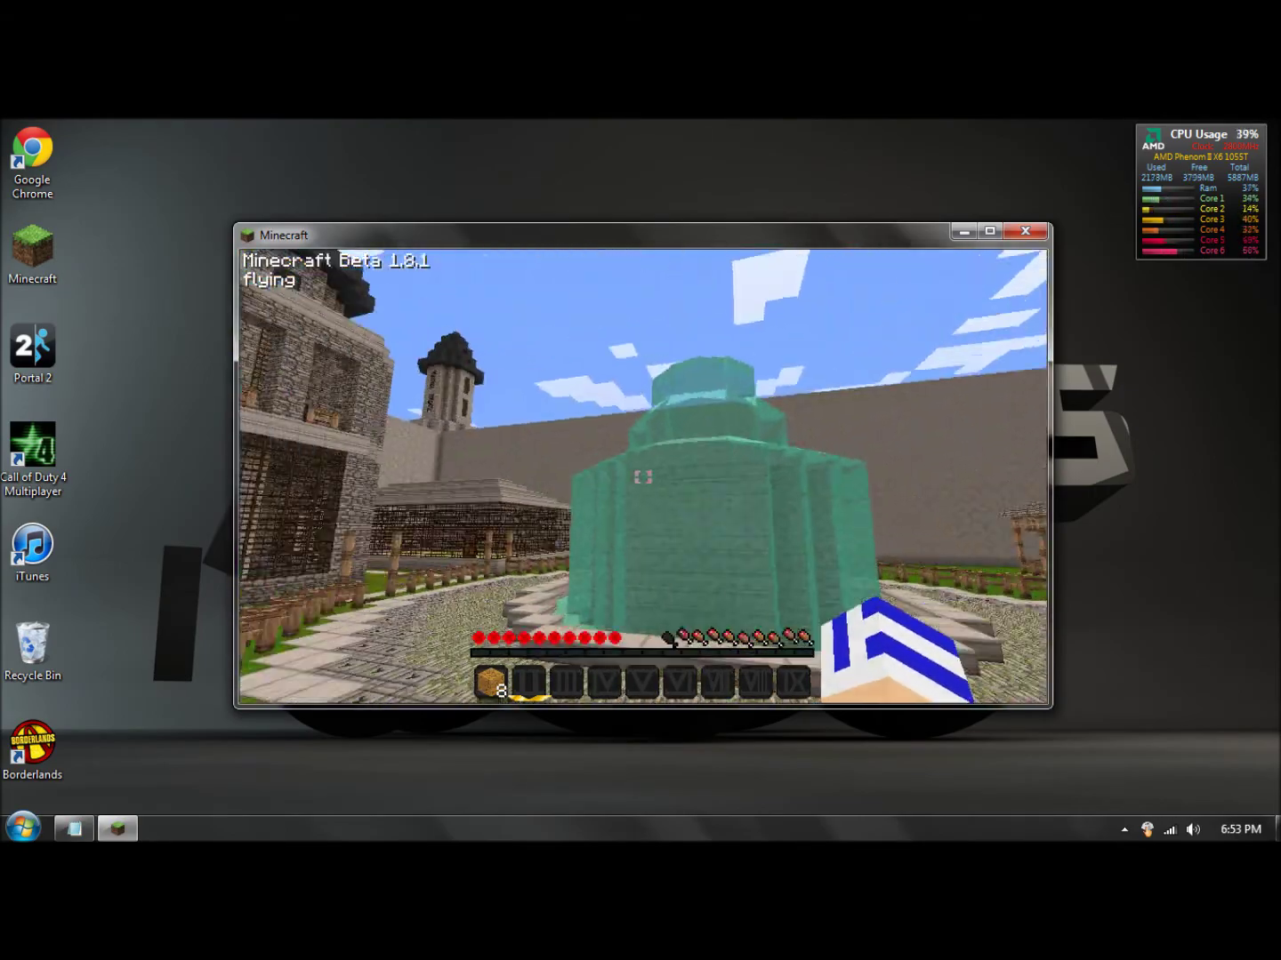
Rise over the facade's stone peak and descend to just above the paved roof area behind it
{"action": "key", "text": "w"}
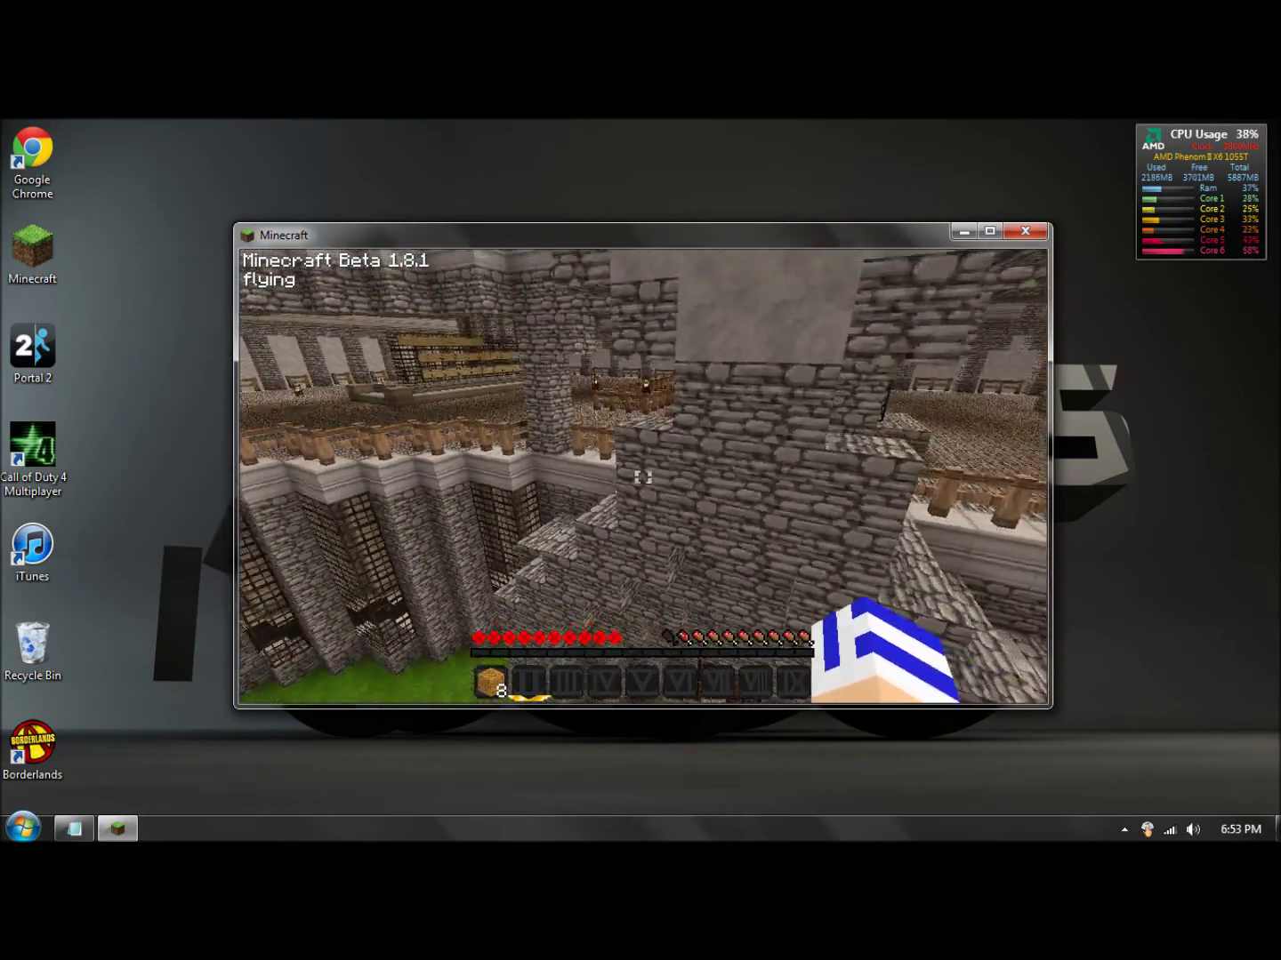
{"action": "key", "text": "space"}
{"action": "key", "text": "w"}
{"action": "key", "text": "space"}
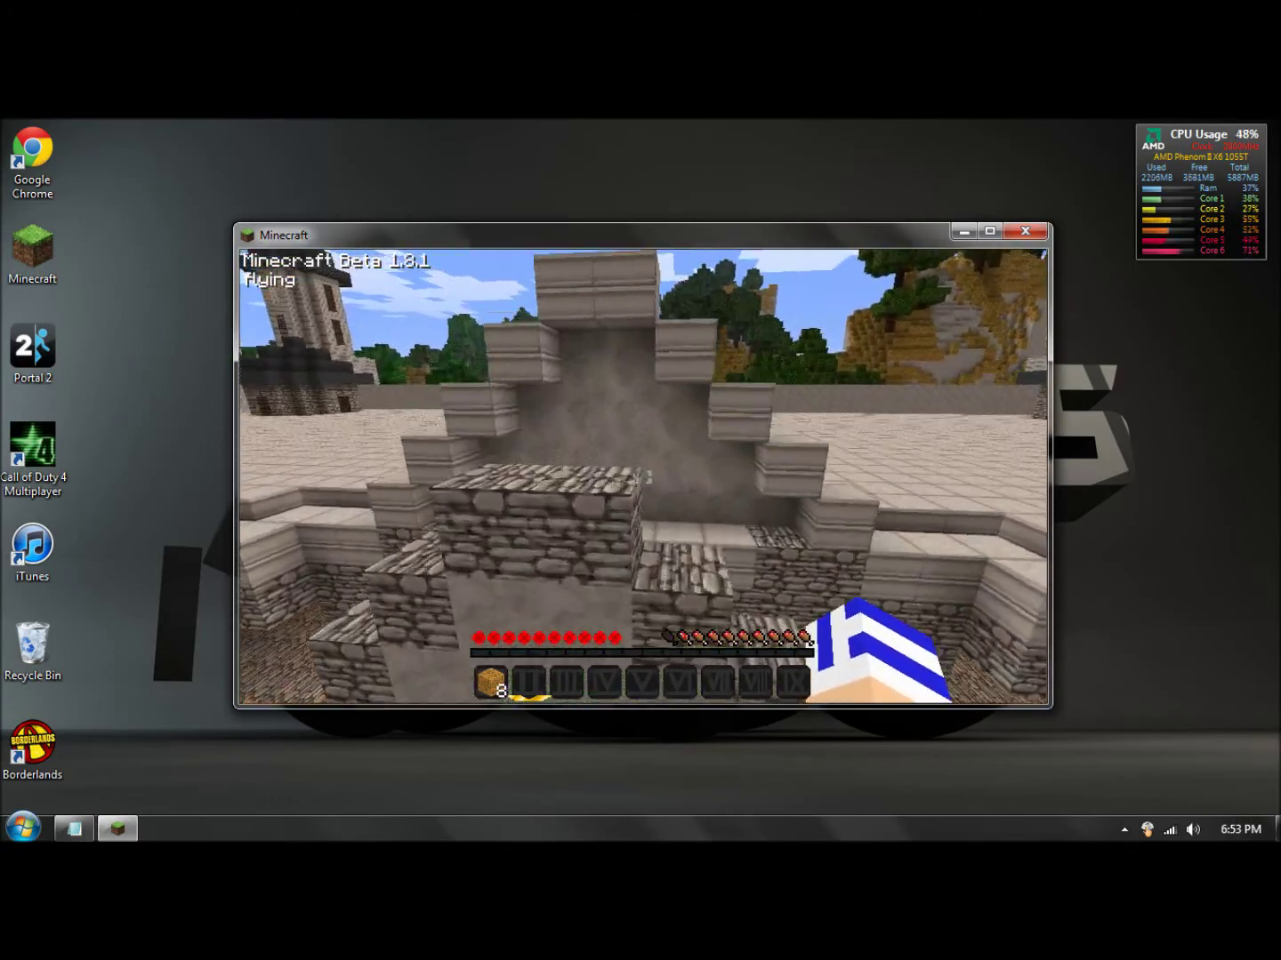
{"action": "key", "text": "w"}
{"action": "key", "text": "space"}
Fly to the castle's perimeter wall and follow its dark walkway toward the corner tower
{"action": "key", "text": "w"}
{"action": "key", "text": "shift"}
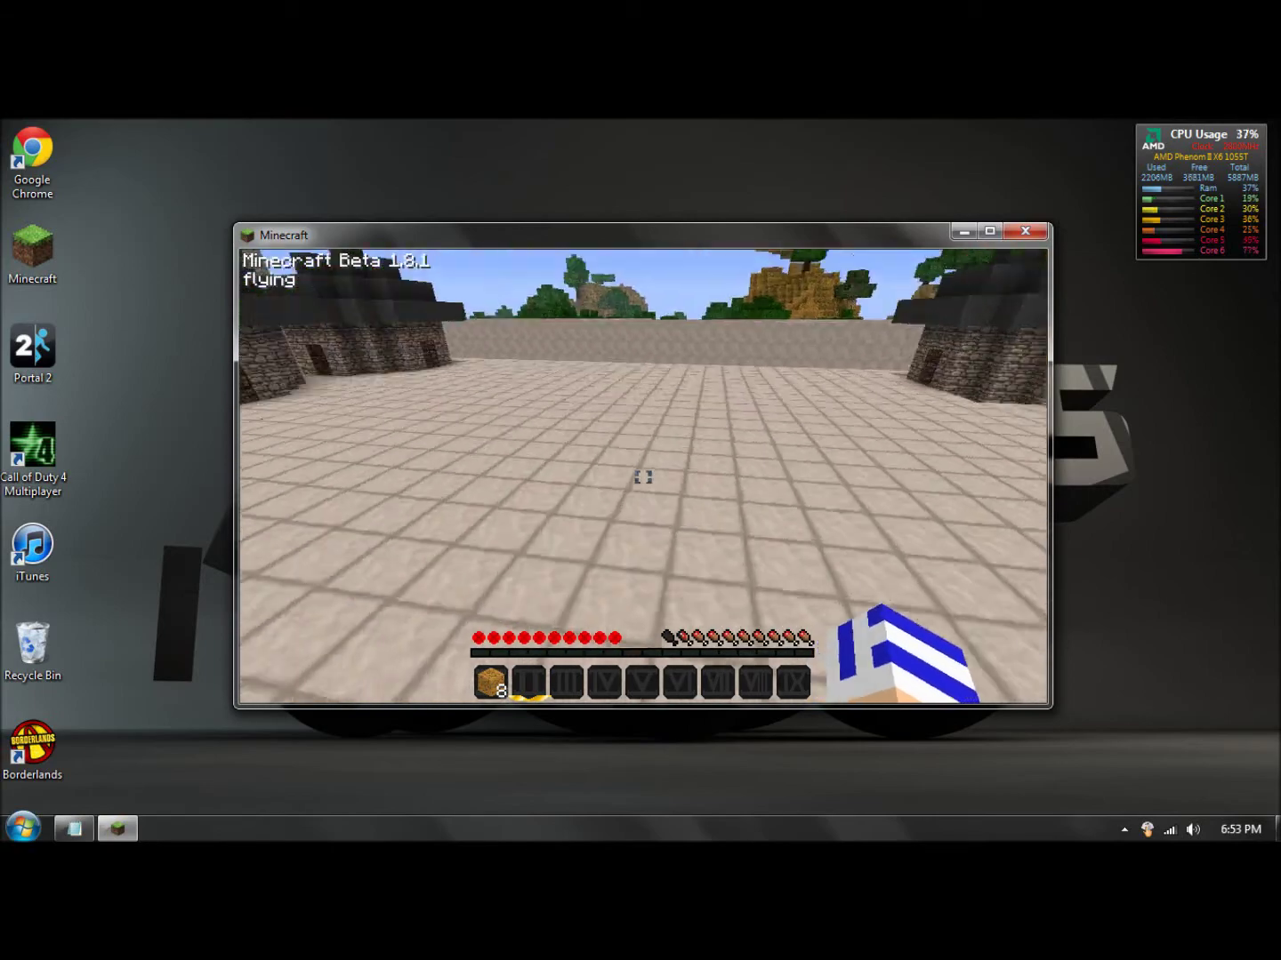
{"action": "key", "text": "w"}
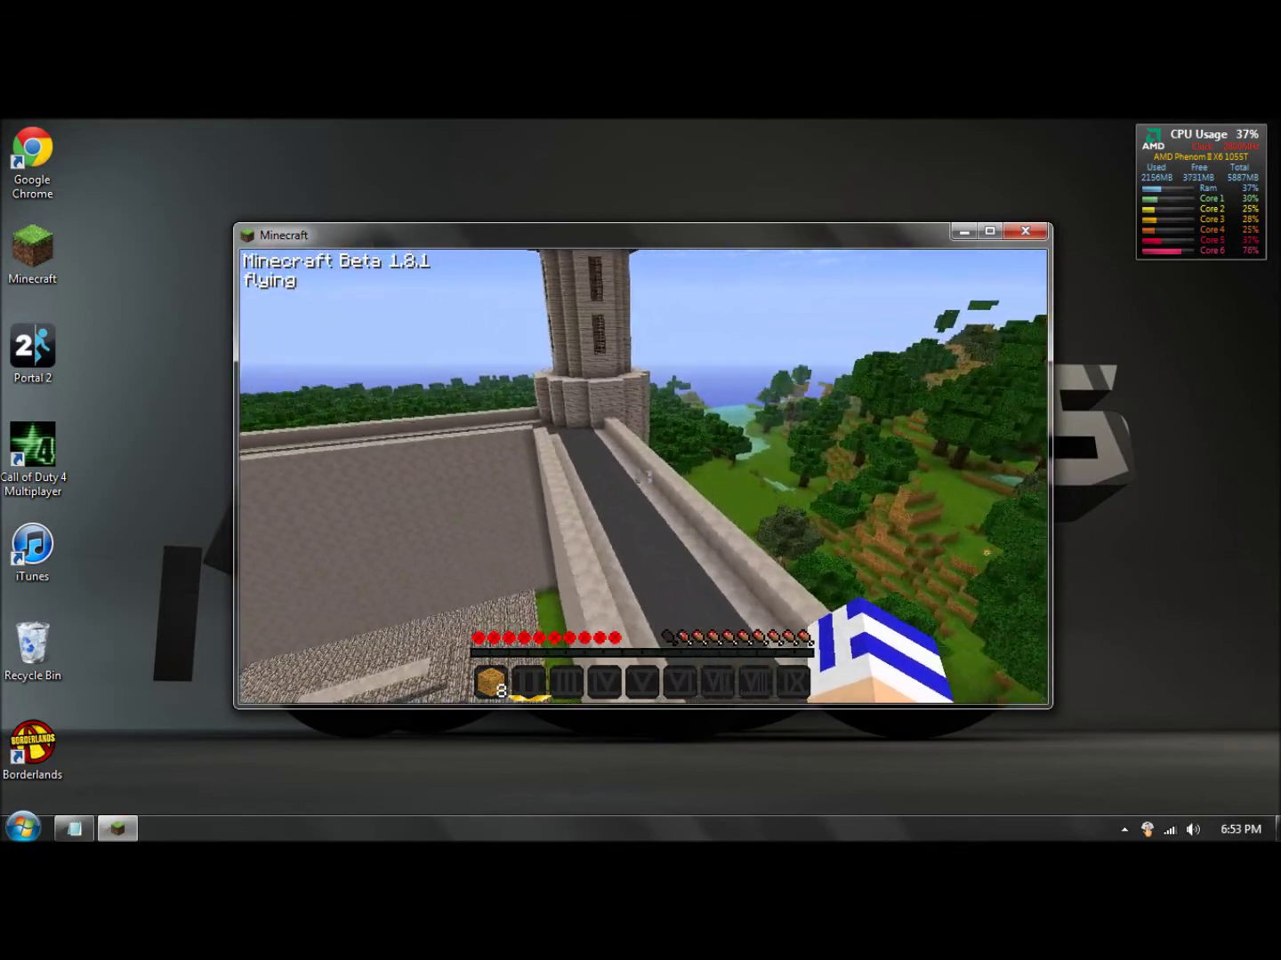
{"action": "key", "text": "w"}
{"action": "key", "text": "w"}
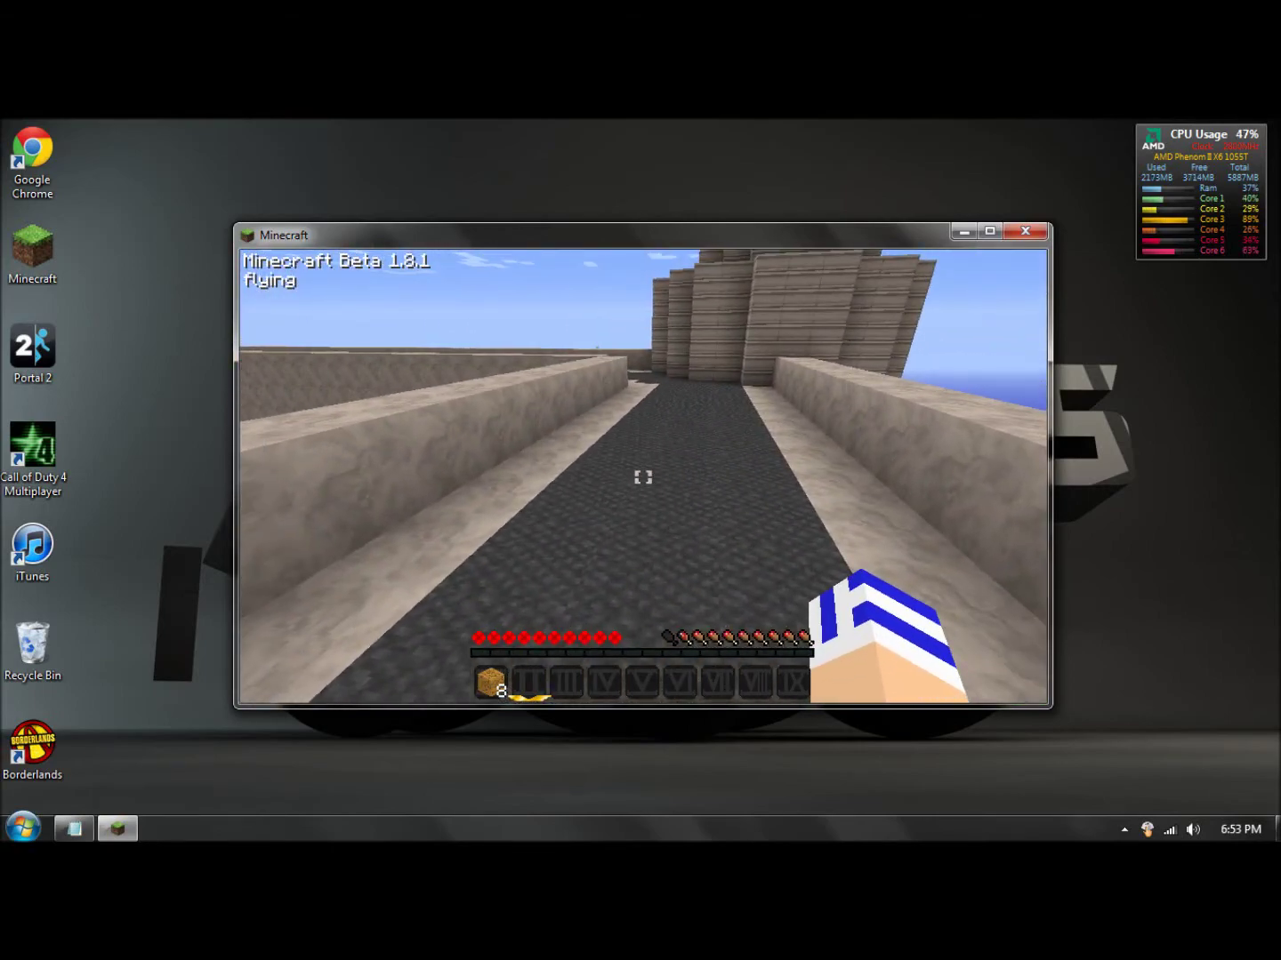